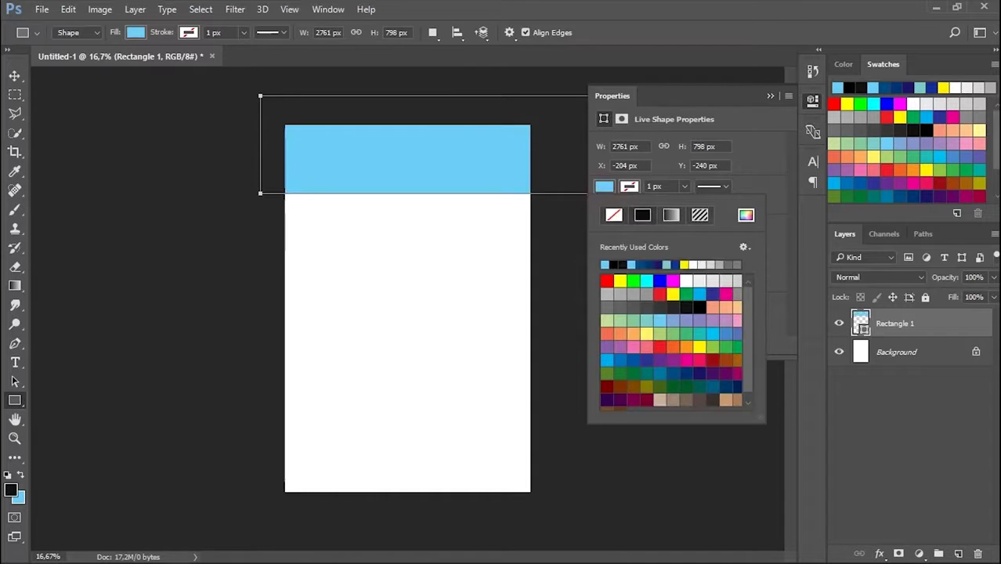
Set the header rectangle's layer opacity to 50%
click(971, 277)
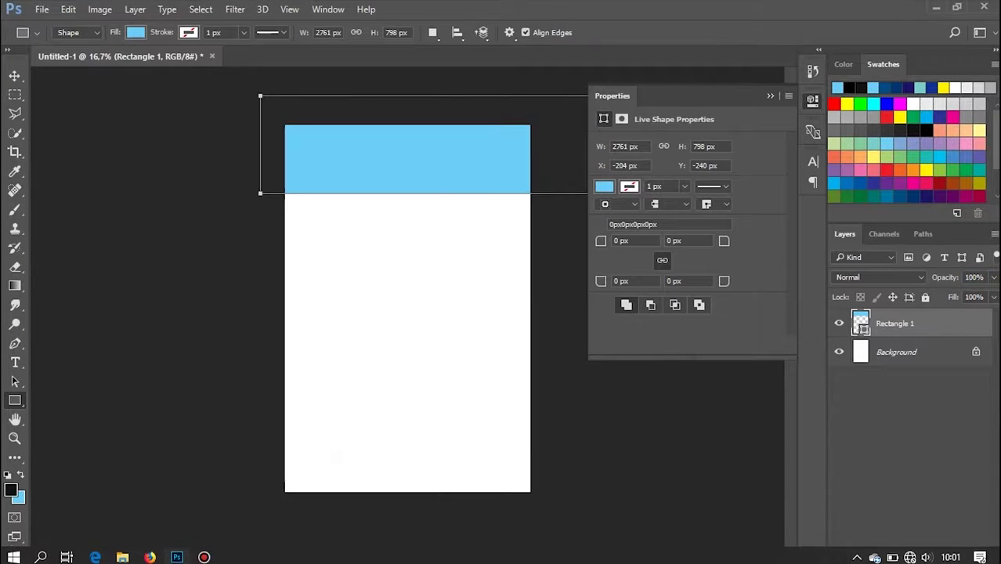
text(50)
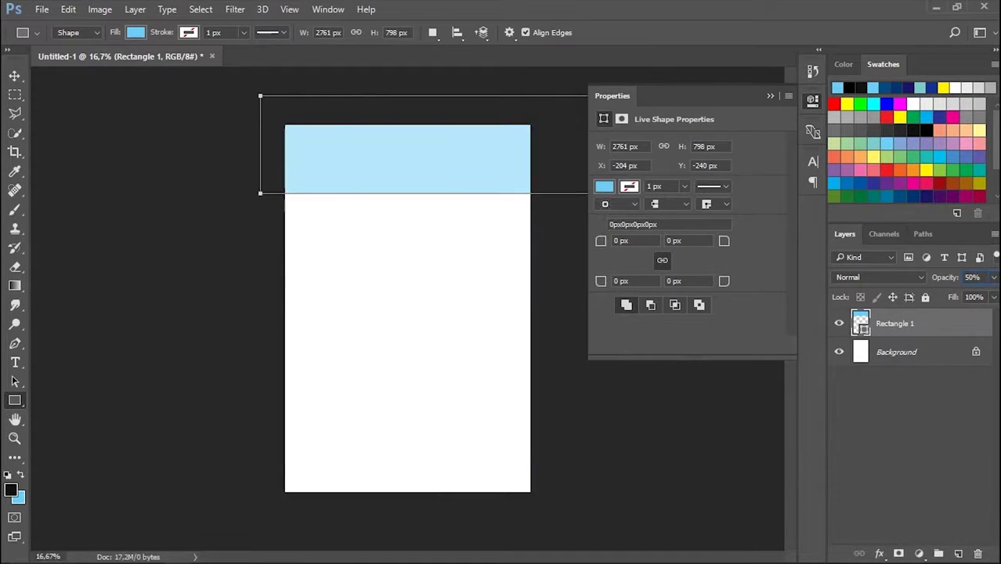
click(769, 96)
click(246, 196)
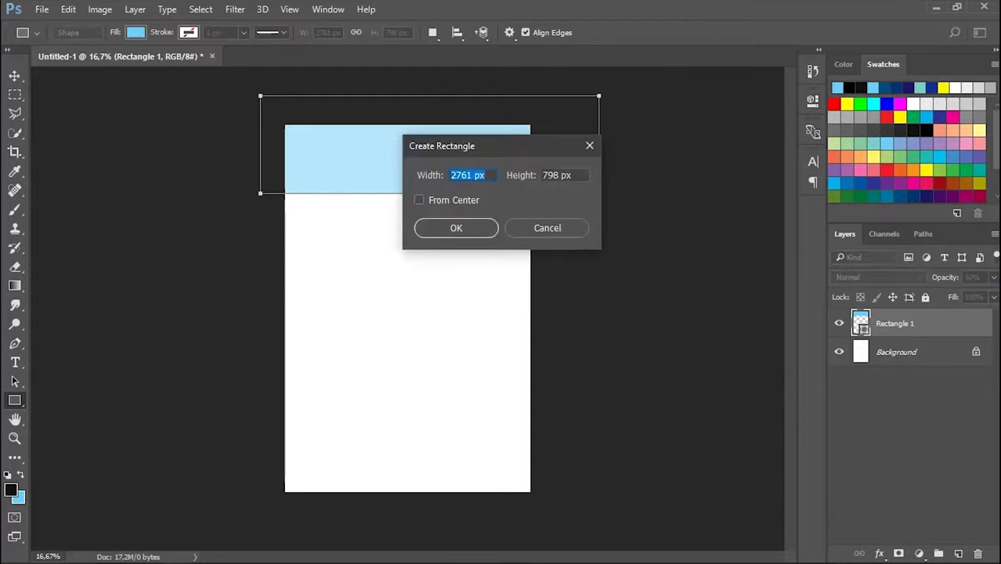
key(Return)
key(ctrl+z)
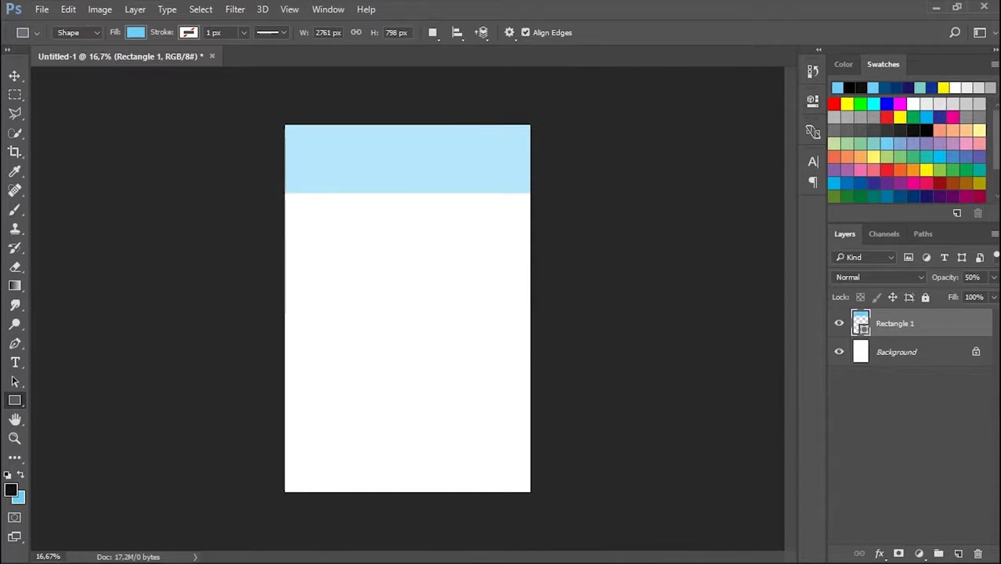
Draw a near-circular ellipse about 618 by 600 px below the header band, near the page's left edge
right_click(15, 400)
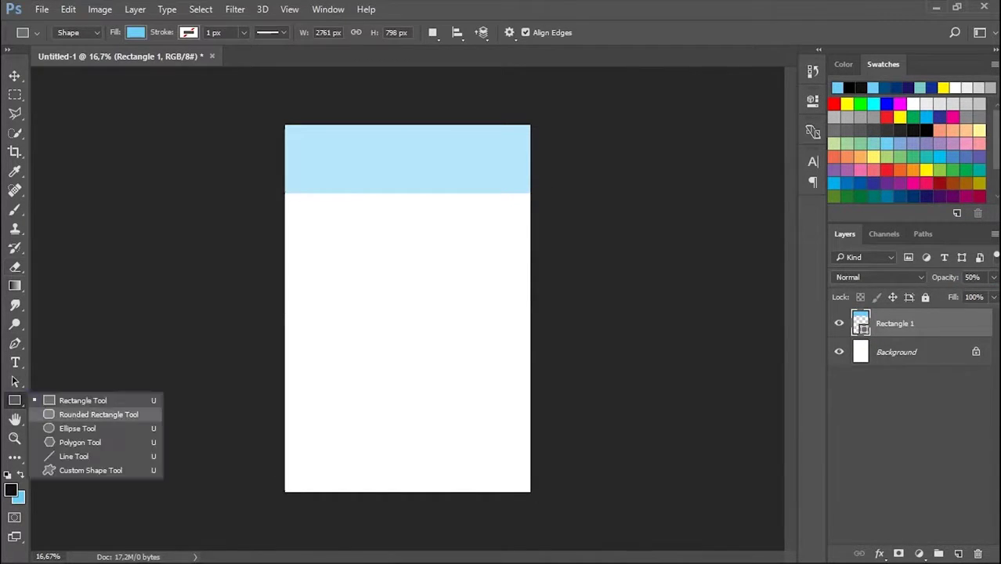
click(63, 426)
drag(306, 229, 382, 301)
key(ctrl+t)
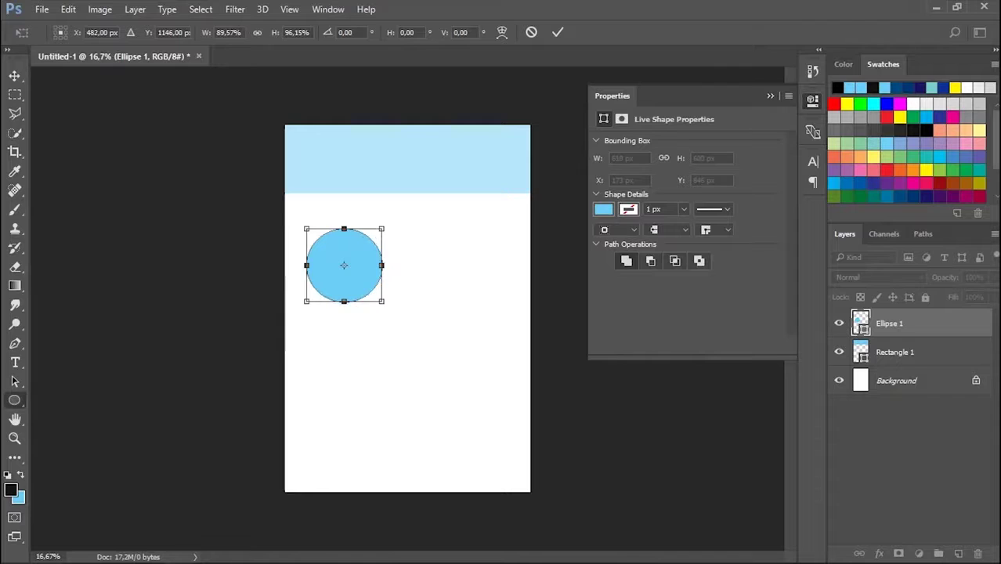
key(Return)
Change the circle's fill to a medium blue
click(603, 209)
click(647, 382)
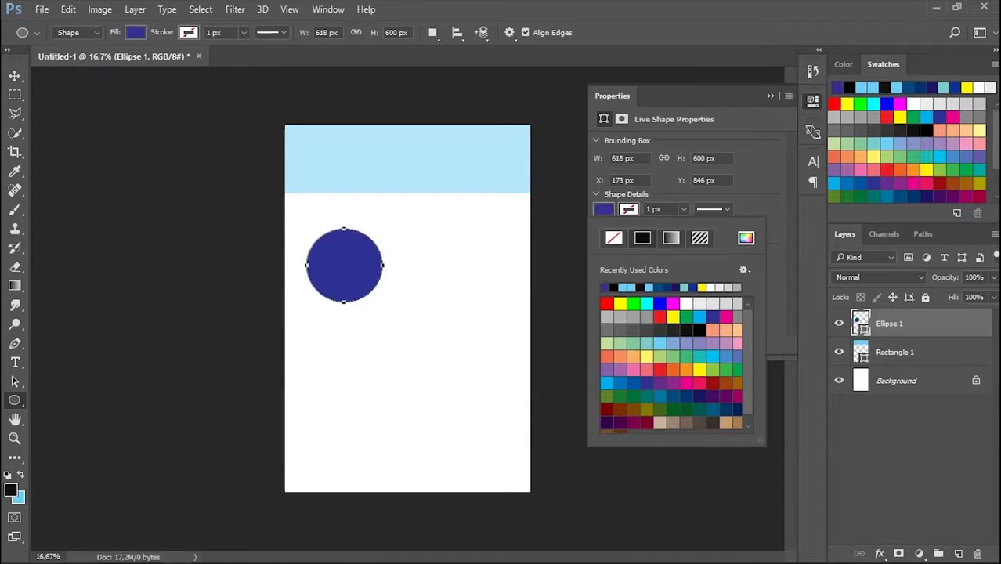
click(619, 382)
click(769, 199)
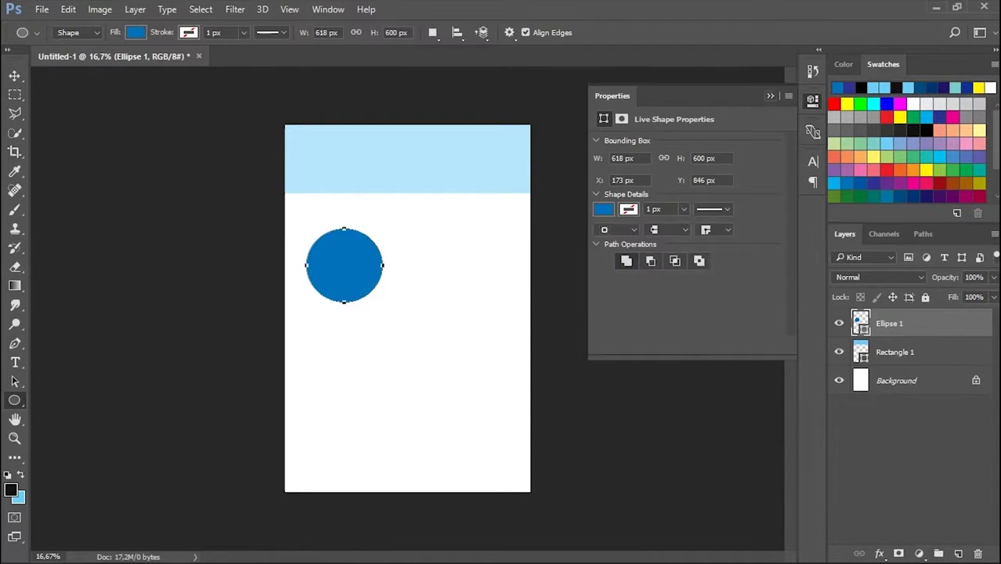
click(812, 100)
key(ctrl+t)
mouse_move(344, 264)
mouse_down()
mouse_move(358, 308)
mouse_move(344, 264)
mouse_up()
key(Return)
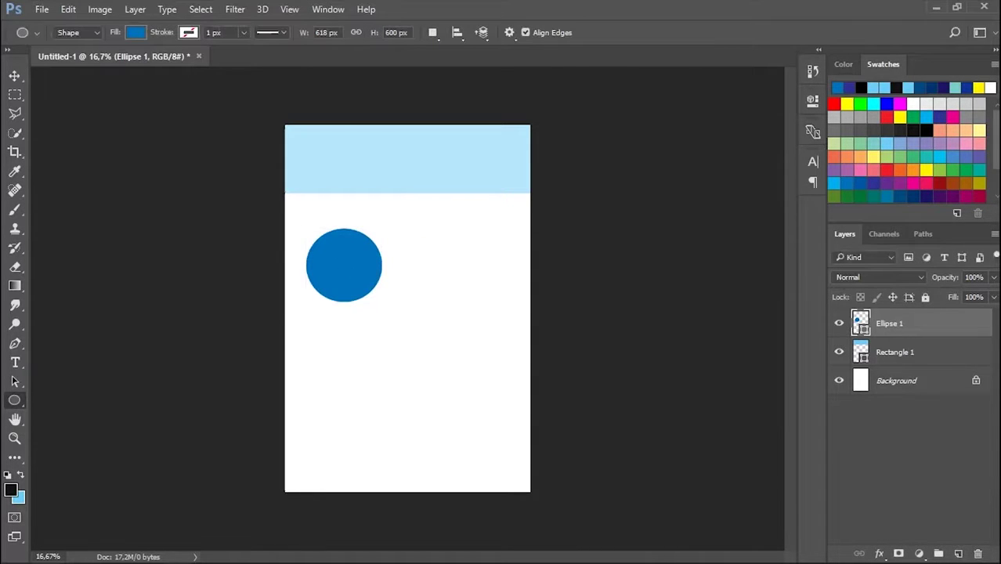
Duplicate the blue circle as a light-blue copy placed exactly over the original
key(v)
drag(344, 264, 381, 338)
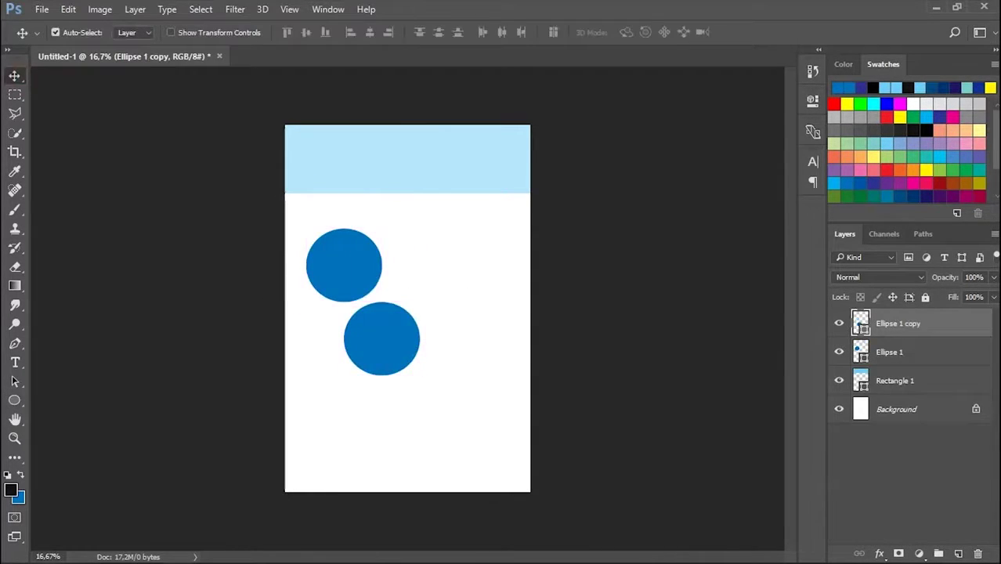
click(813, 100)
click(603, 209)
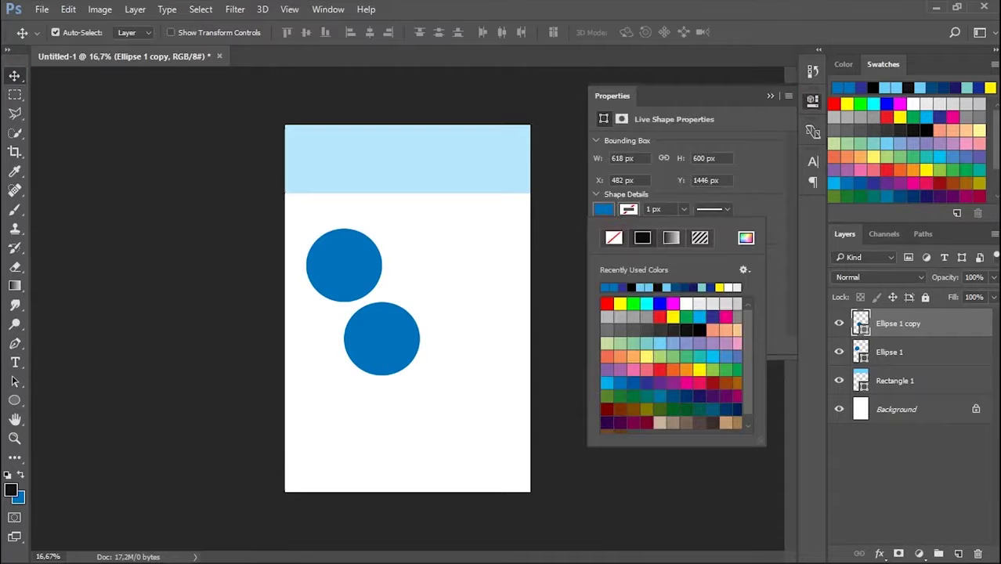
click(664, 344)
drag(382, 338, 344, 264)
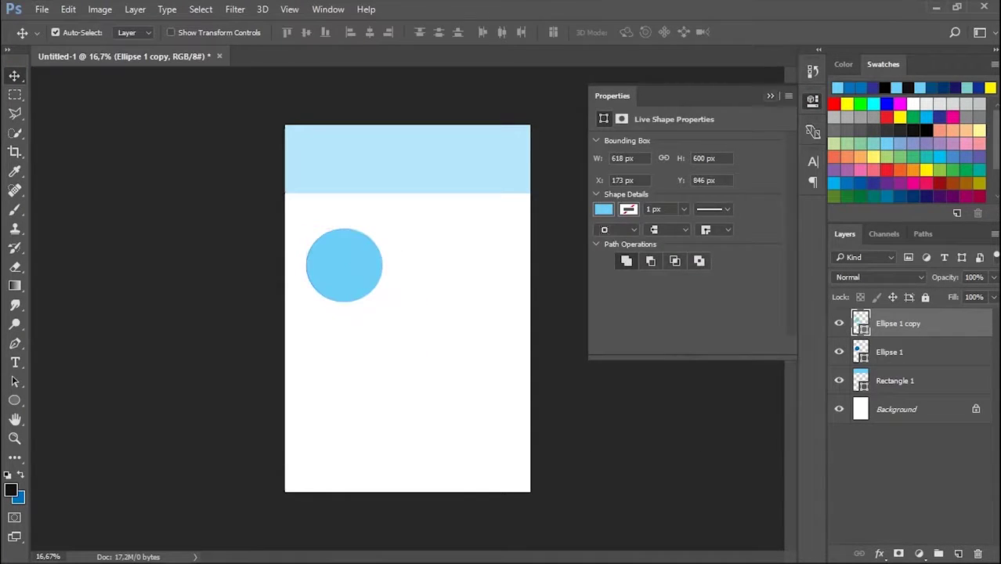
click(813, 101)
Try to bring the Ellipse 1 layer above its copy and scale the darker circle down
click(889, 351)
drag(889, 351, 890, 321)
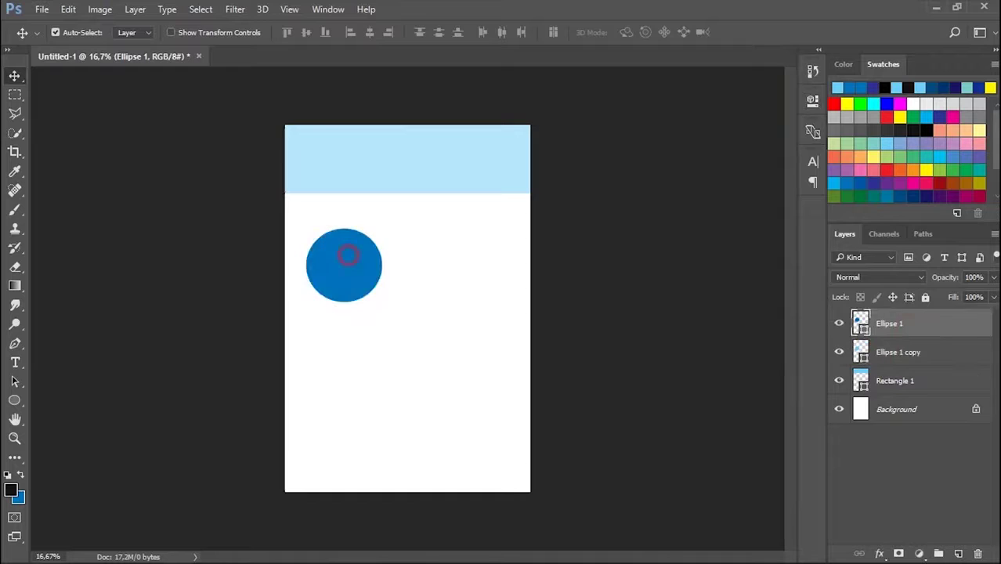
key(ctrl+t)
drag(343, 229, 373, 269)
key(Return)
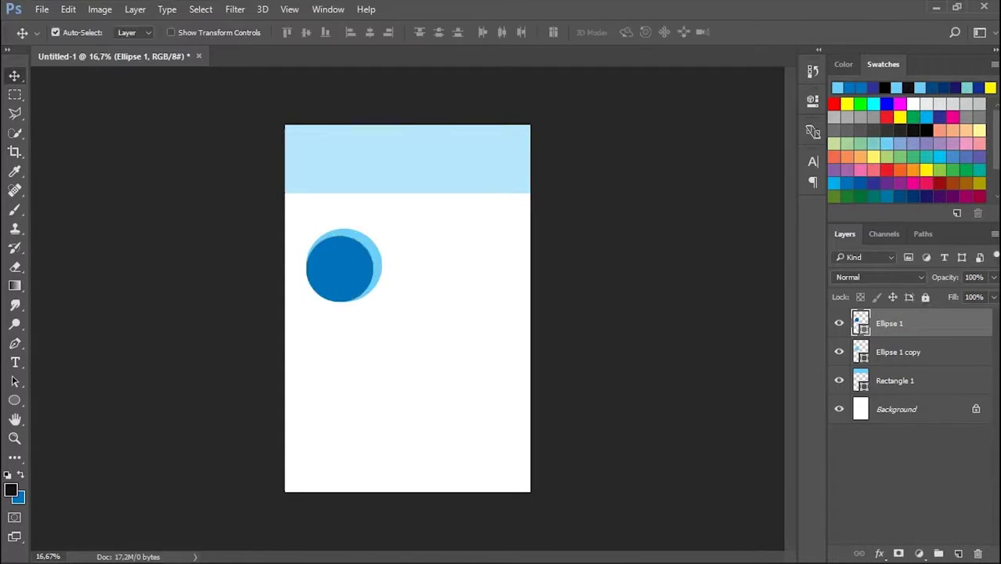
key(ctrl+bracketleft)
Scale the light-blue circle around its centre to about 87% width and 89% height, forming a darker blue ring
click(354, 260)
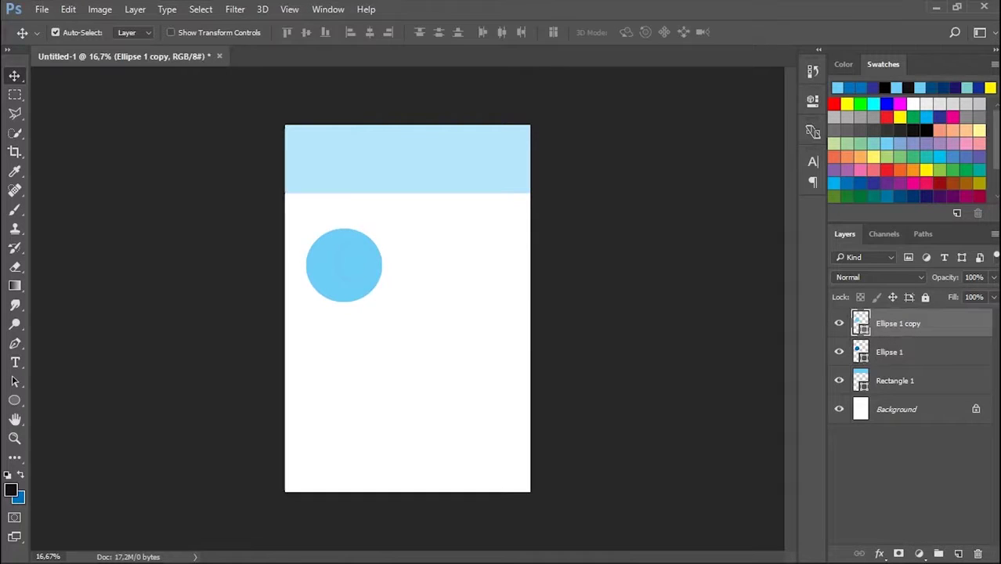
key(ctrl+t)
drag(381, 229, 368, 256)
scroll(367, 255, up, 2)
scroll(307, 238, up, 1)
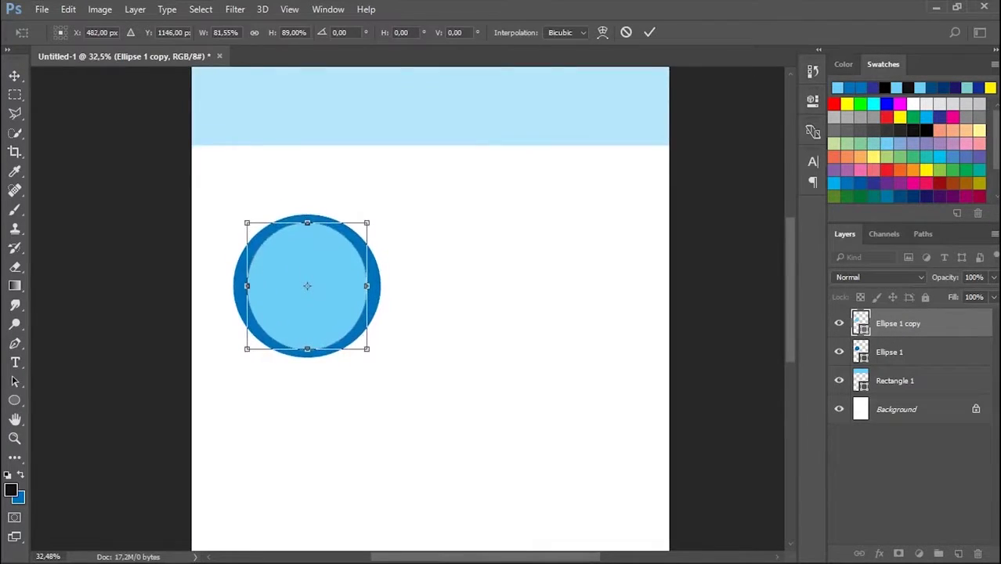
drag(247, 285, 245, 286)
mouse_move(366, 286)
mouse_down()
mouse_move(379, 285)
mouse_move(353, 271)
mouse_up()
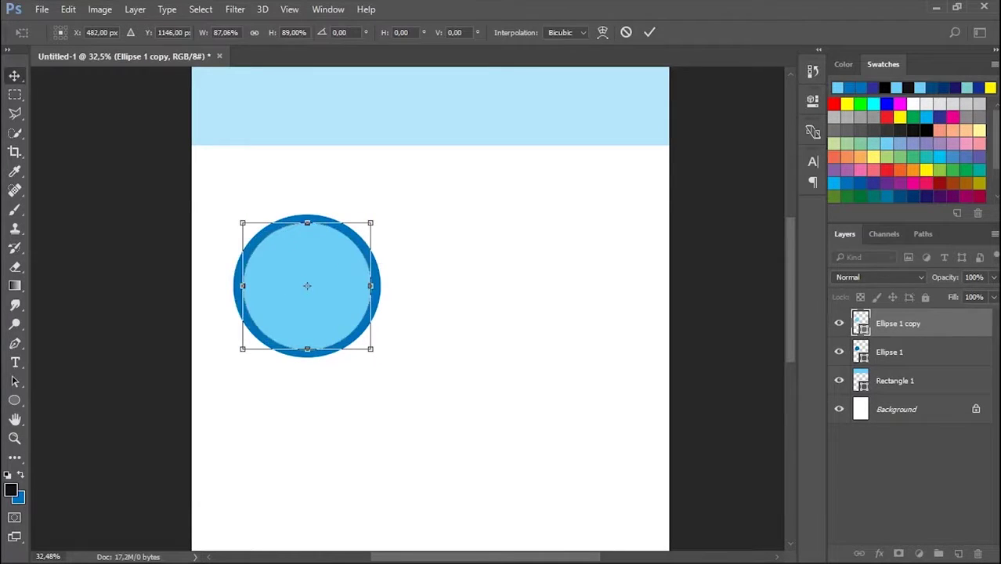
key(Return)
Move both circles together so they overlap the page's left edge and the header band's lower edge
scroll(307, 286, up, 1)
shift+click(916, 357)
drag(291, 346, 242, 239)
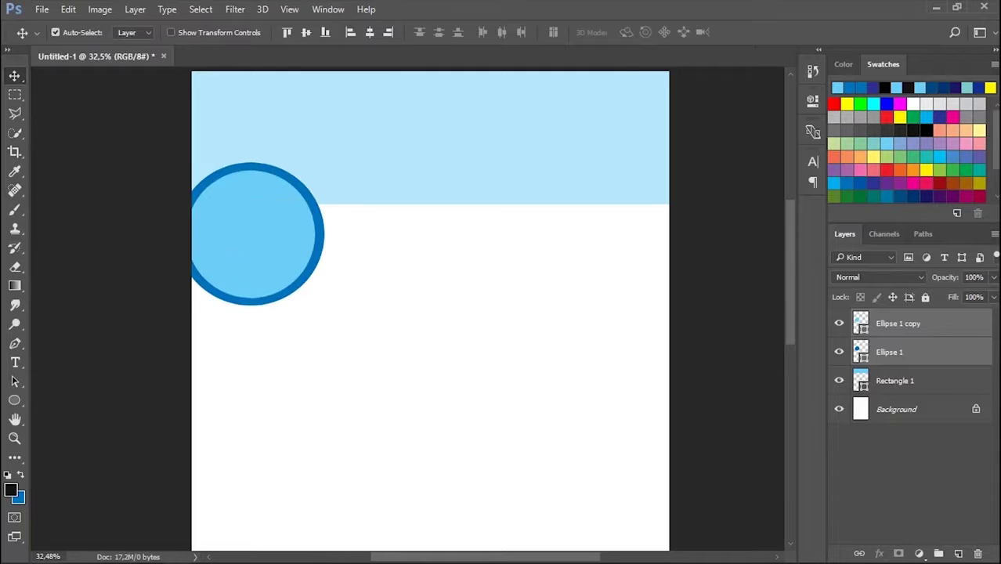
scroll(430, 313, up, 2)
Try to place the sisfo logo from the Tugas folder in the header, stretched to 106.93% width and 253.64% height
key(alt+Tab)
key(Tab)
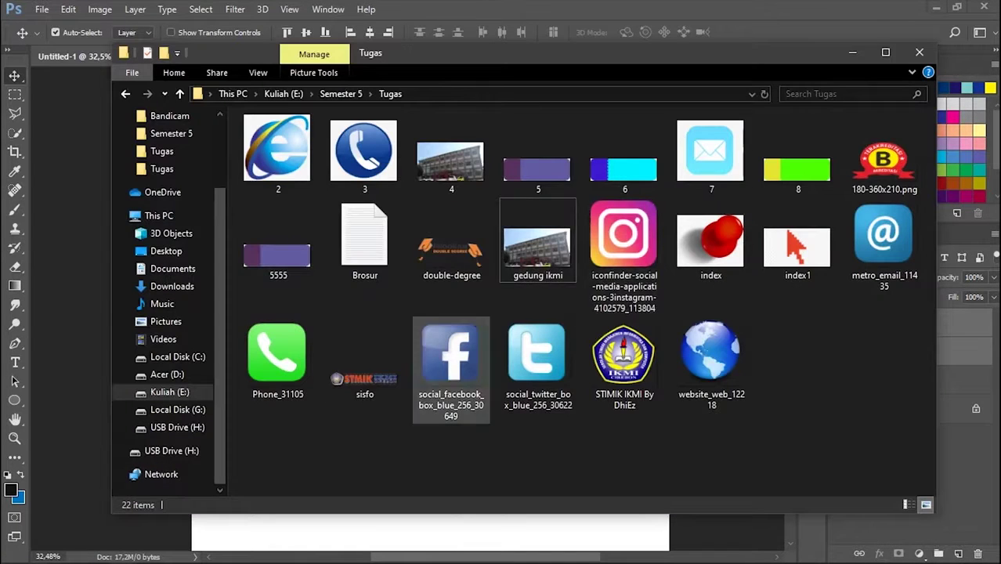
drag(364, 368, 430, 532)
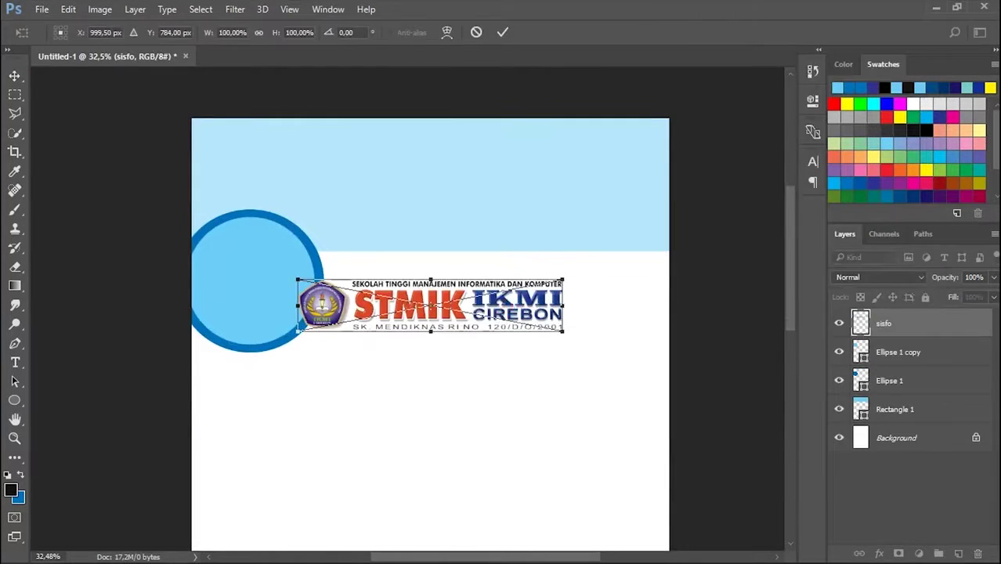
drag(528, 308, 615, 160)
drag(518, 194, 518, 232)
drag(665, 179, 661, 179)
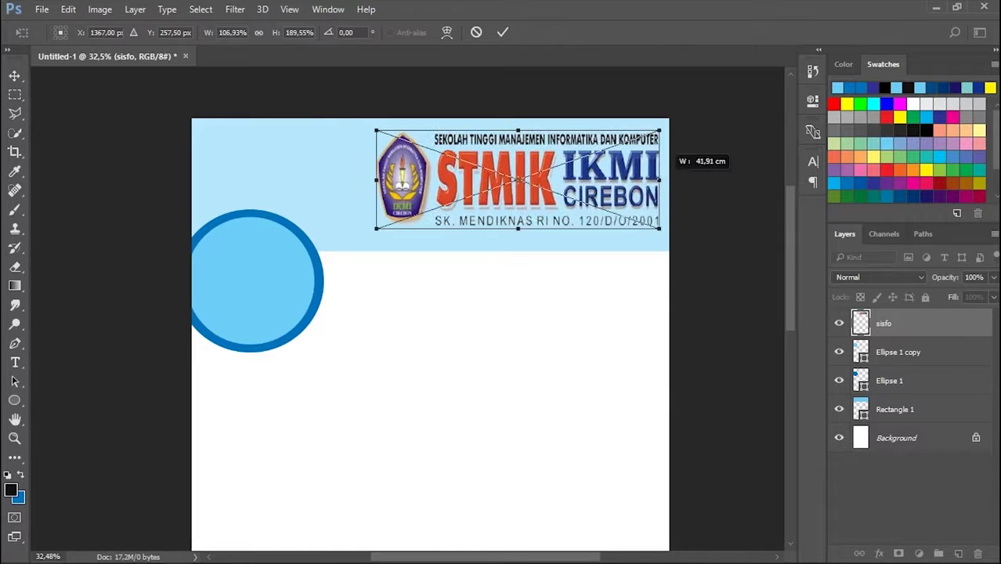
drag(517, 130, 518, 119)
drag(518, 228, 518, 251)
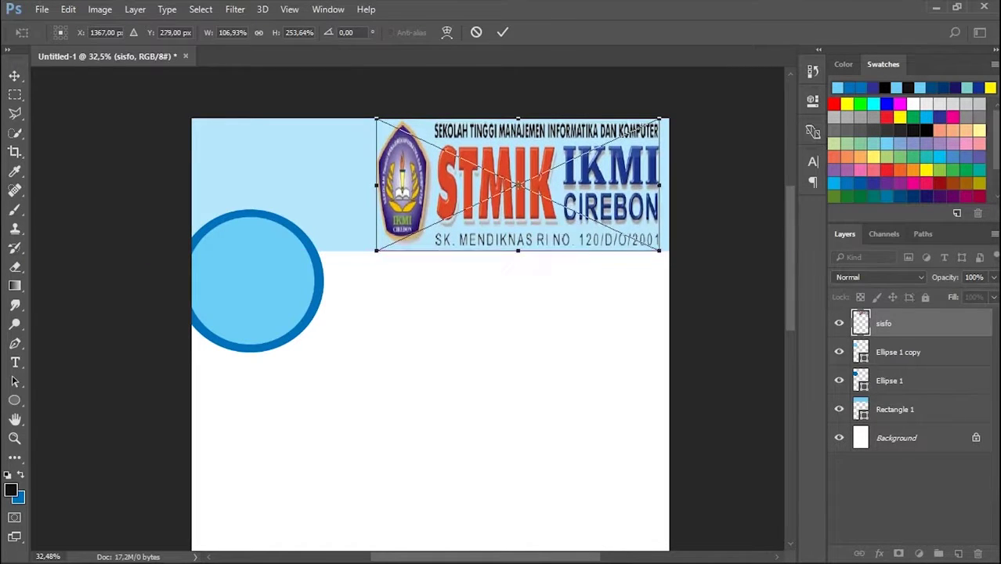
key(Return)
key(ctrl+z)
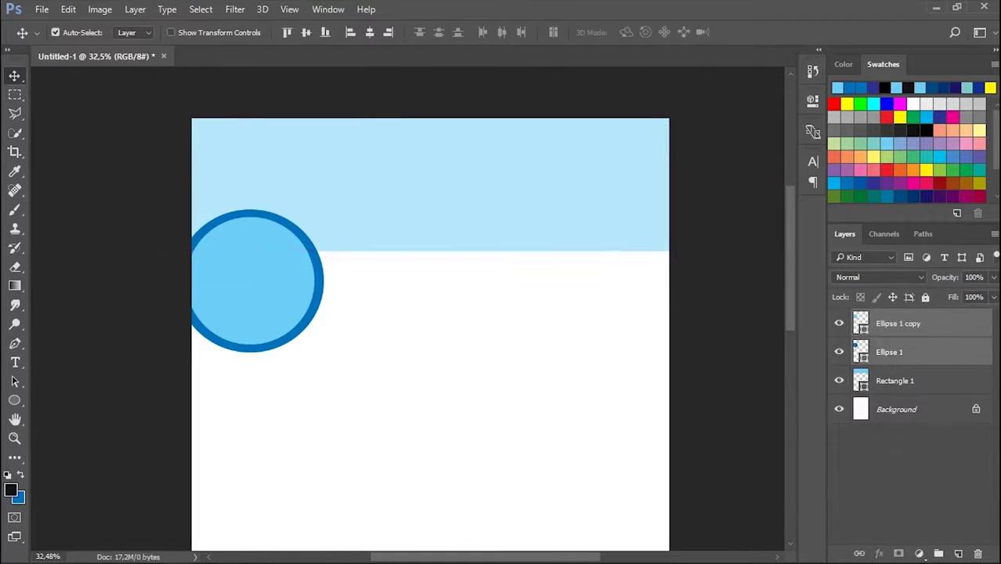
Place the sisfo logo from the Tugas folder in the header's upper-right corner, scaled to 120.25% width and 196.36% height
key(alt+Tab)
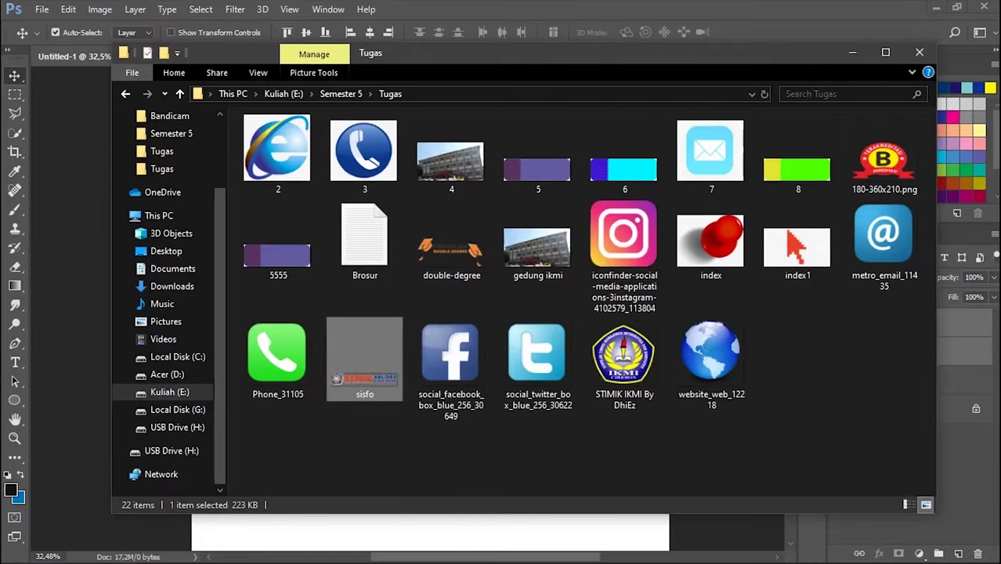
key(alt+Tab)
drag(430, 333, 429, 333)
drag(553, 307, 626, 131)
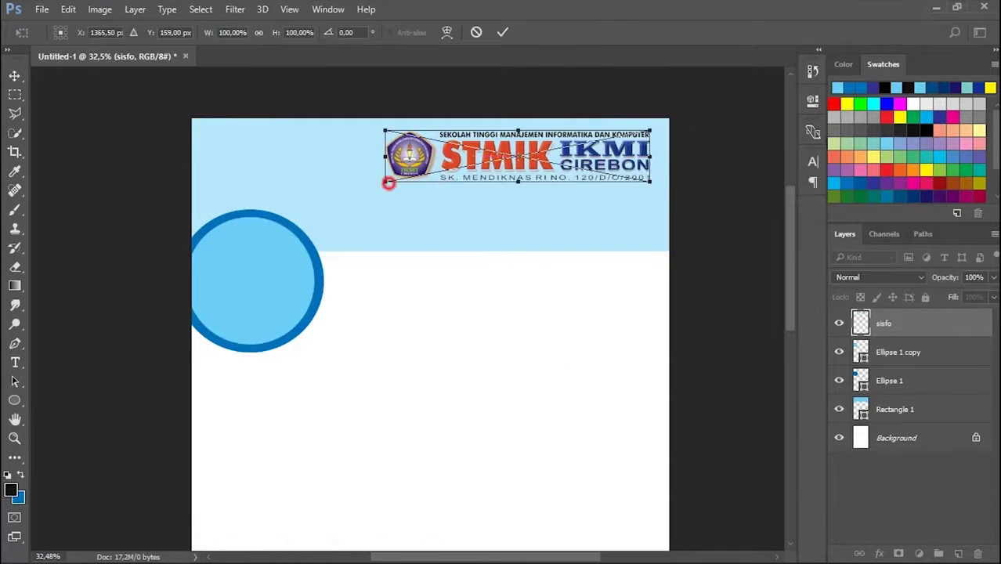
drag(380, 190, 331, 232)
mouse_move(624, 138)
mouse_down()
mouse_move(644, 141)
mouse_move(638, 127)
mouse_up()
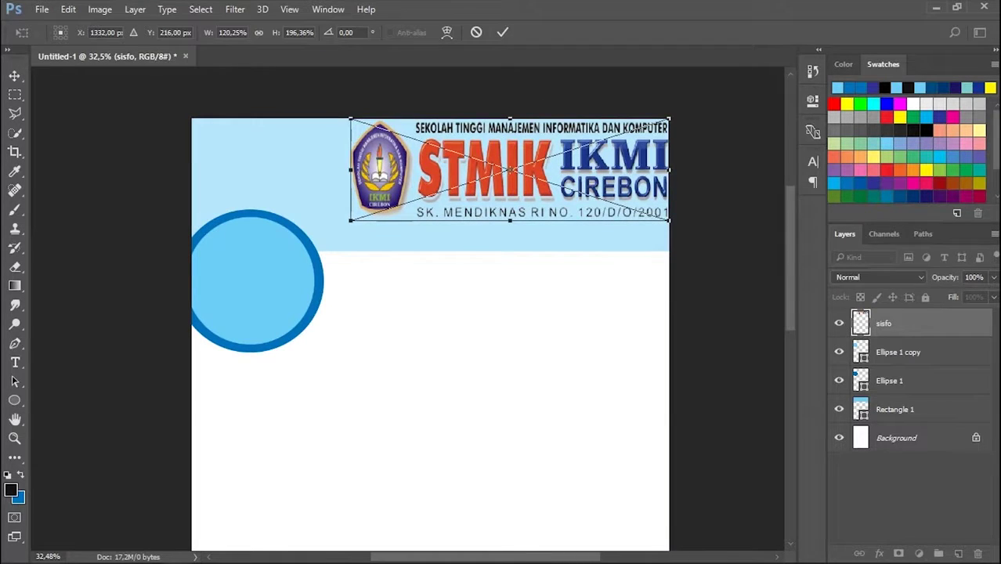
key(Return)
Select both circles and shift them slightly down together
click(259, 251)
shift+click(259, 249)
drag(258, 249, 259, 257)
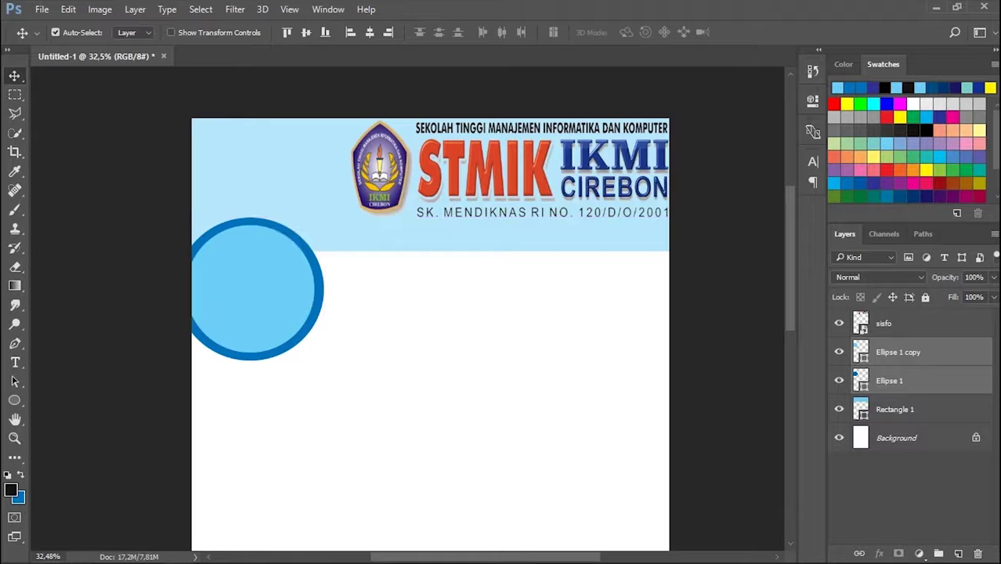
Draw a light-orange rectangle about 684 by 407 px in the header, between the page's left edge and the logo
drag(14, 400, 79, 396)
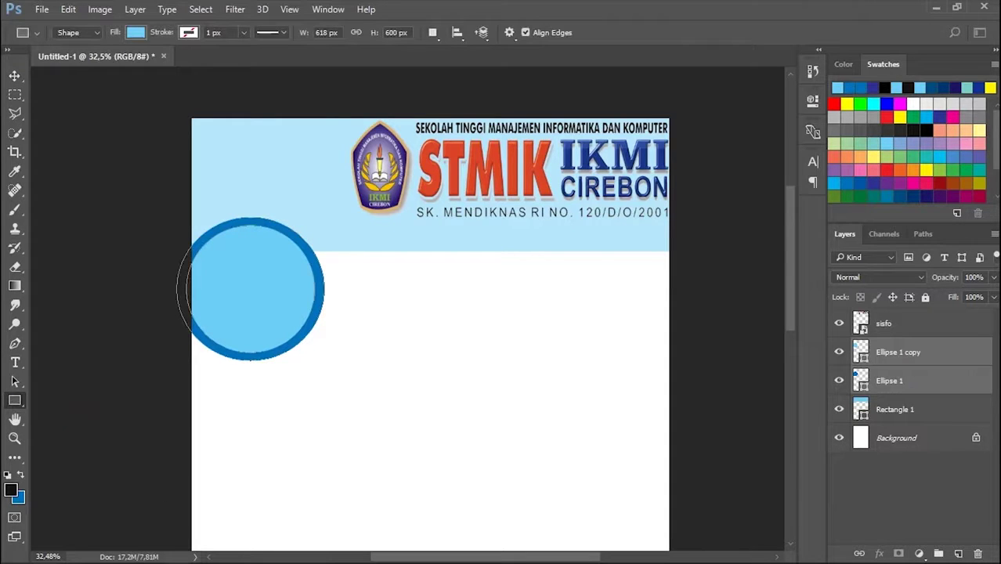
drag(195, 121, 358, 218)
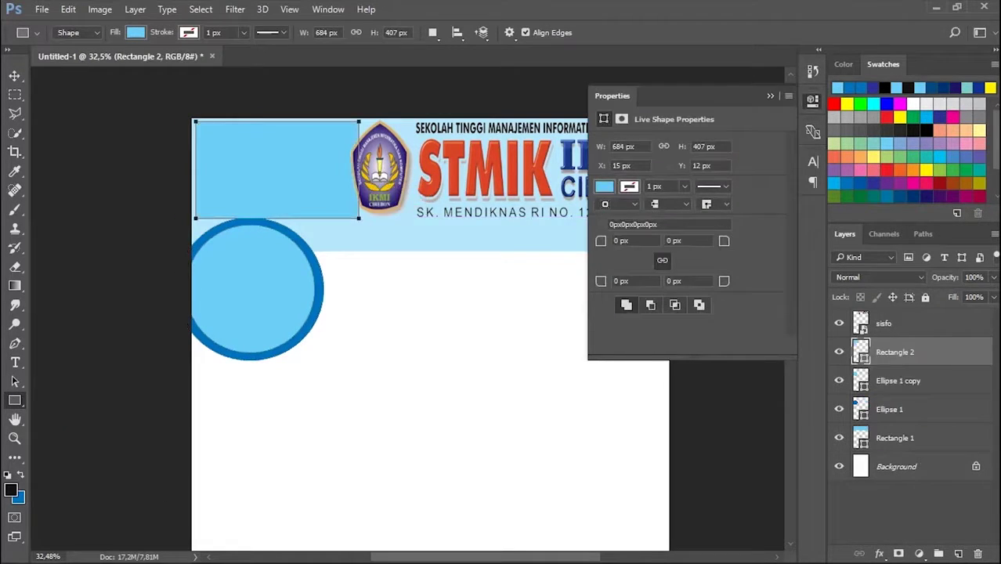
click(604, 186)
click(726, 307)
key(Return)
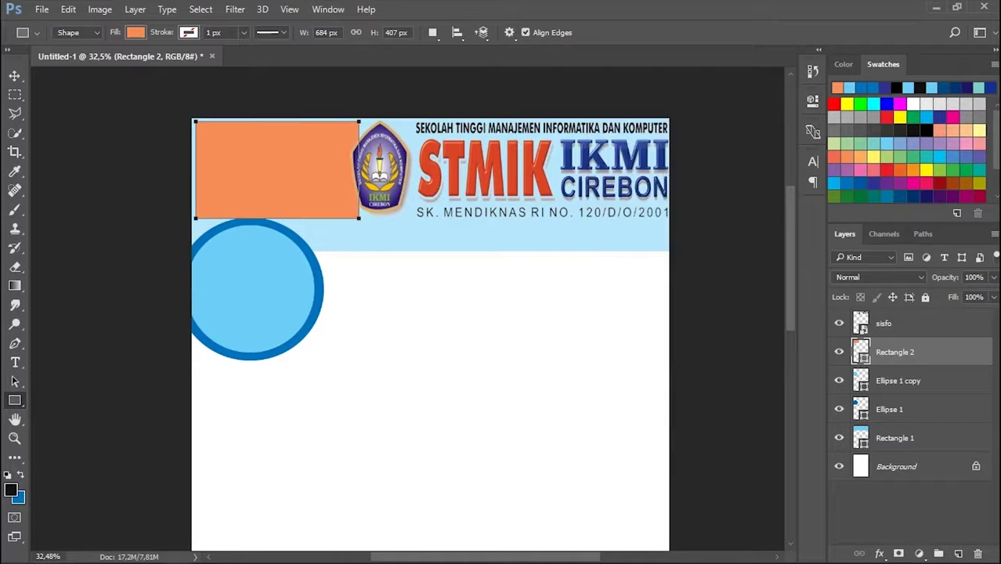
drag(296, 182, 291, 184)
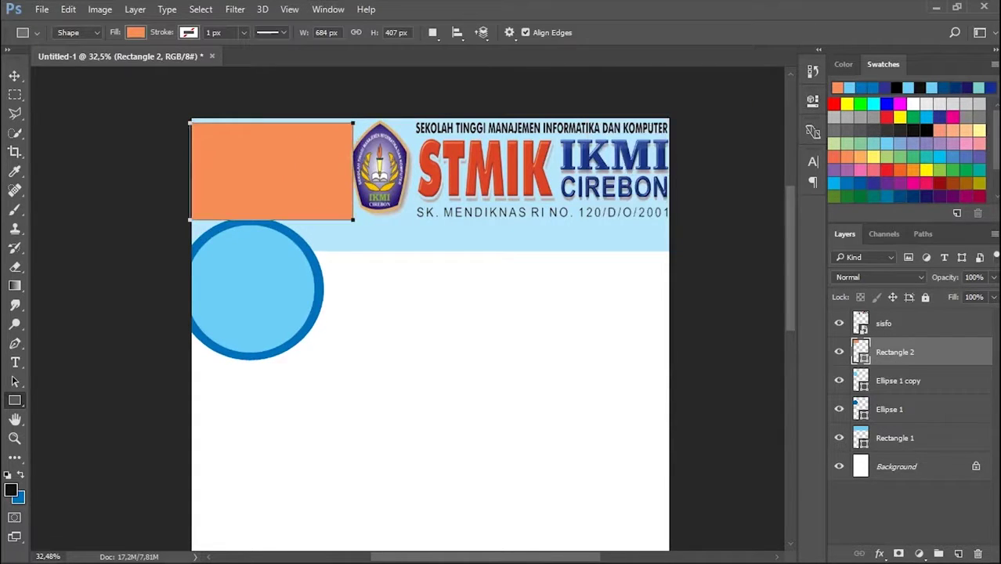
Narrow the sisfo logo slightly from its left side, keeping its right side at the page edge
click(883, 322)
key(ctrl+t)
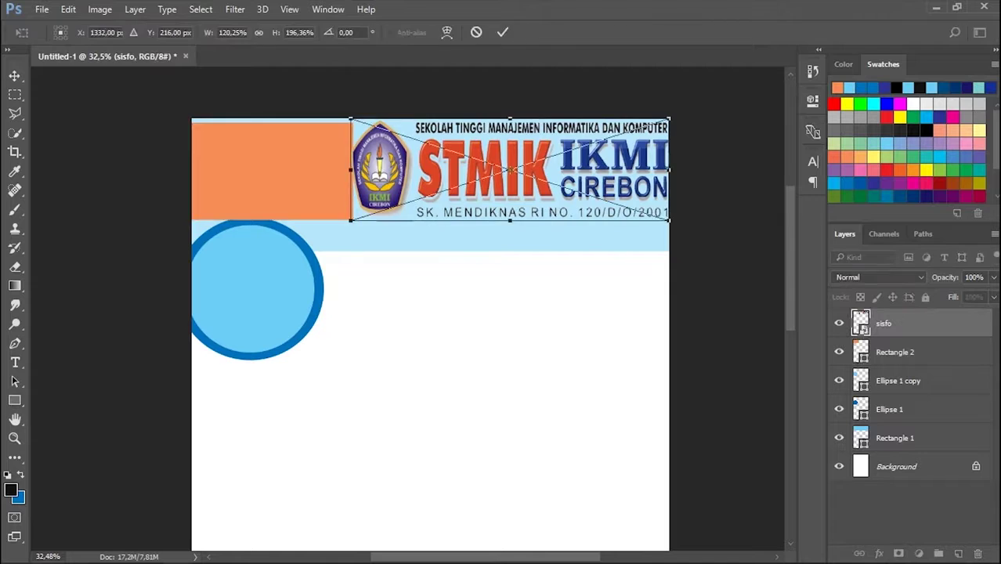
mouse_move(350, 169)
mouse_down()
mouse_move(374, 170)
mouse_move(353, 169)
mouse_move(364, 169)
mouse_up()
key(u)
Enlarge the orange header rectangle to about 746 by 412 px so it spans from the page's upper-left corner to the logo
click(894, 352)
key(ctrl+t)
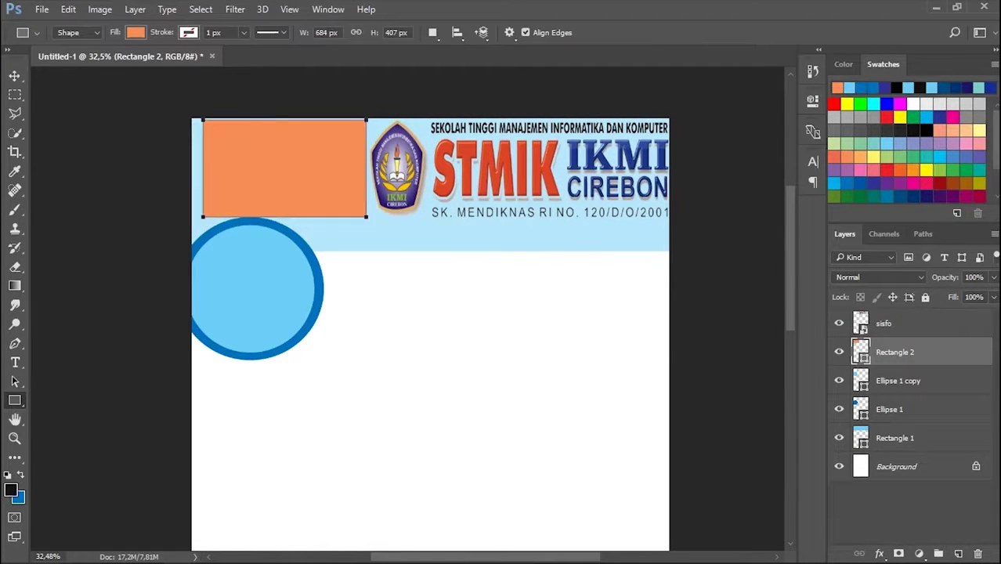
drag(201, 167, 192, 168)
drag(365, 167, 369, 168)
key(Return)
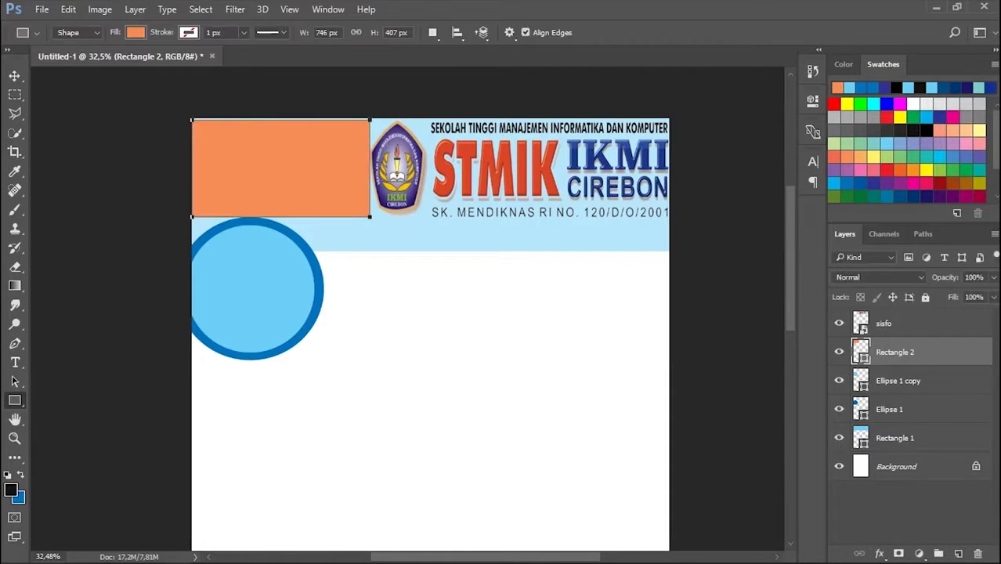
key(ctrl+t)
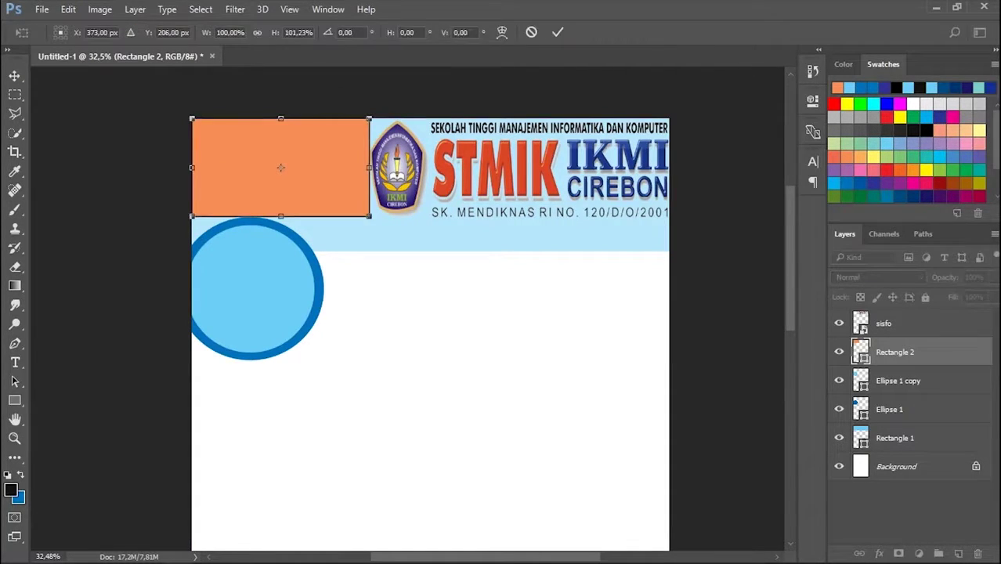
key(Return)
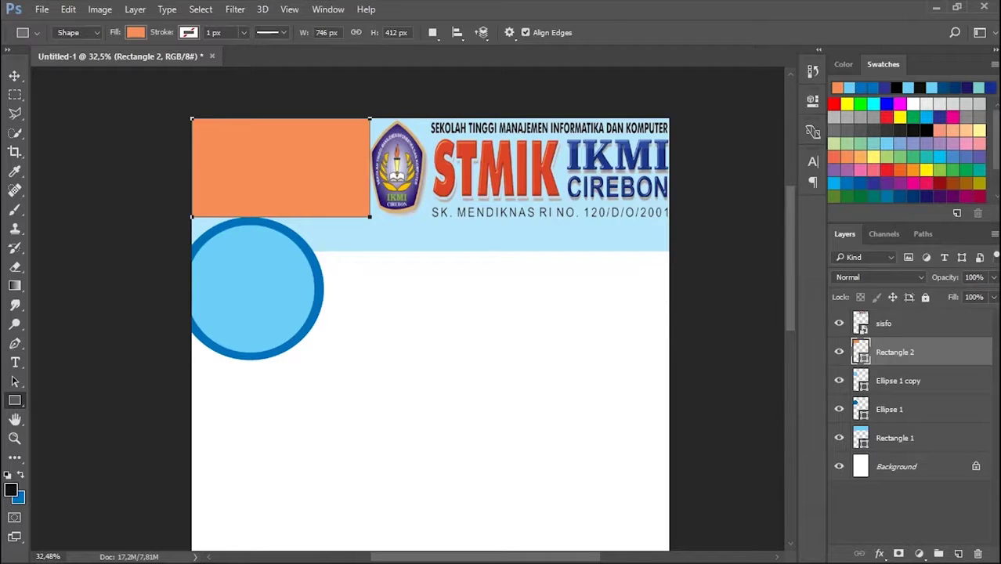
Add a text box filling the orange rectangle with the letter-spaced word "P E N E R I M A A N"
key(t)
click(280, 167)
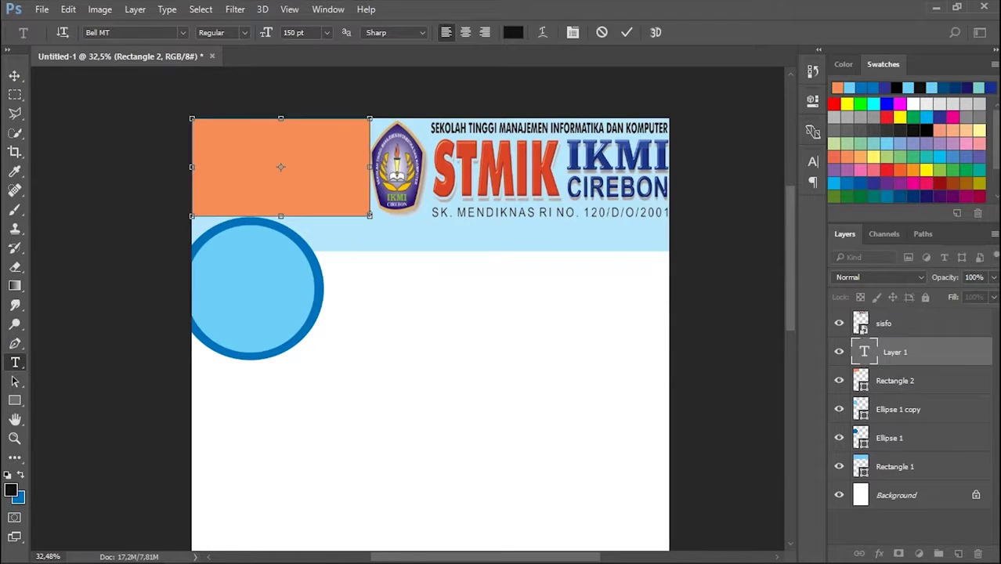
text(PEN)
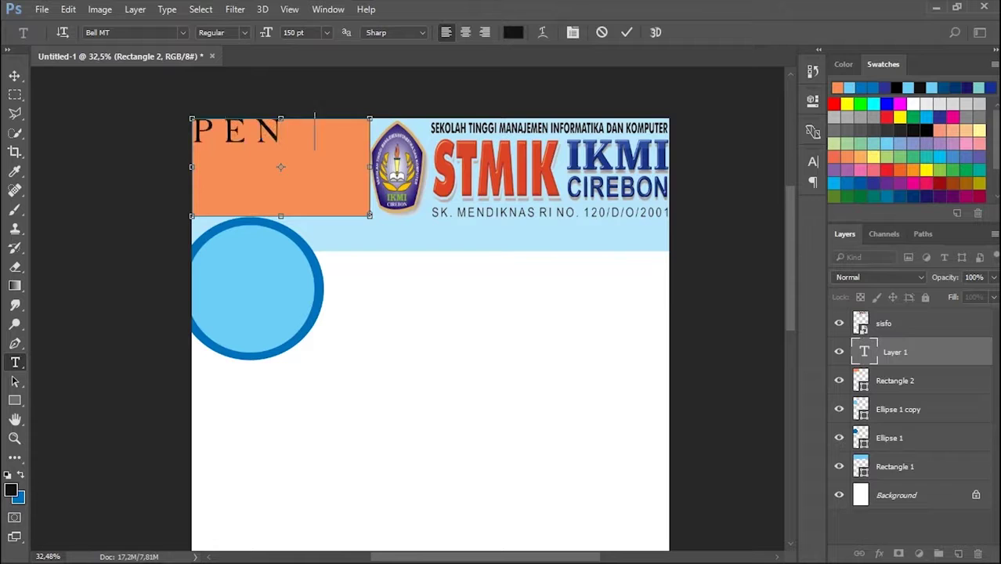
text(ERIMAAN)
Set the font size of the whole P E N E R I M A A N text to 72 pt
key(ctrl+a)
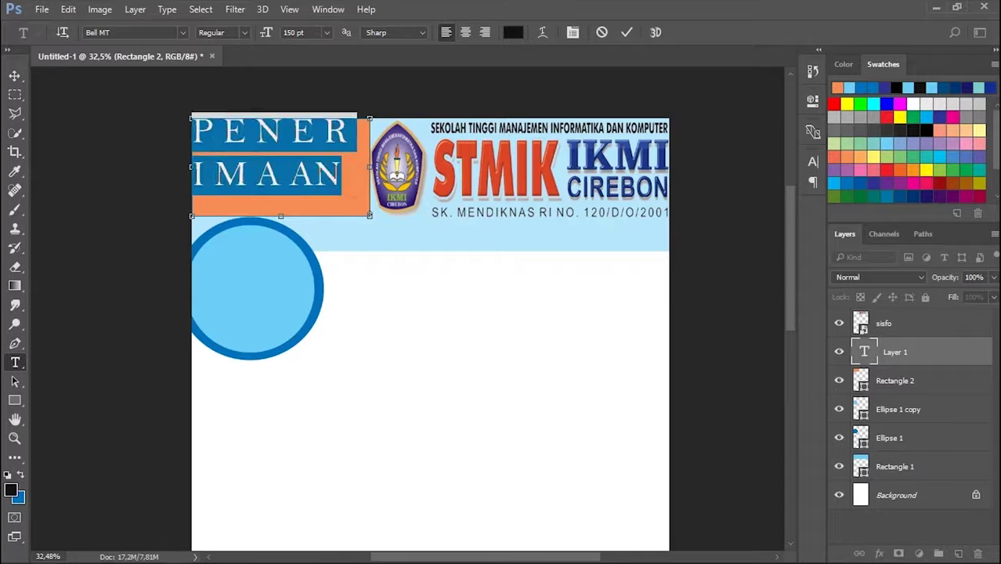
click(182, 33)
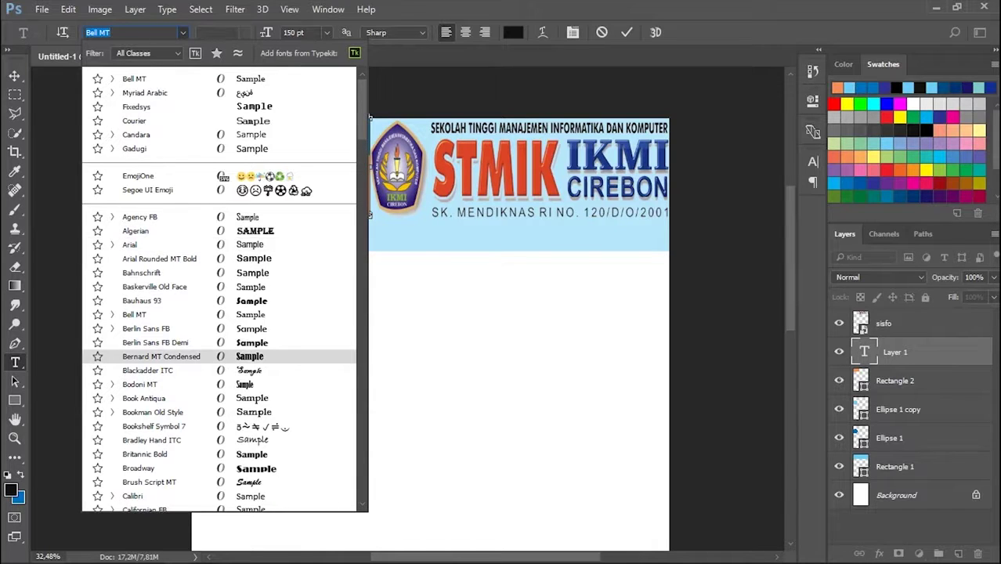
key(Escape)
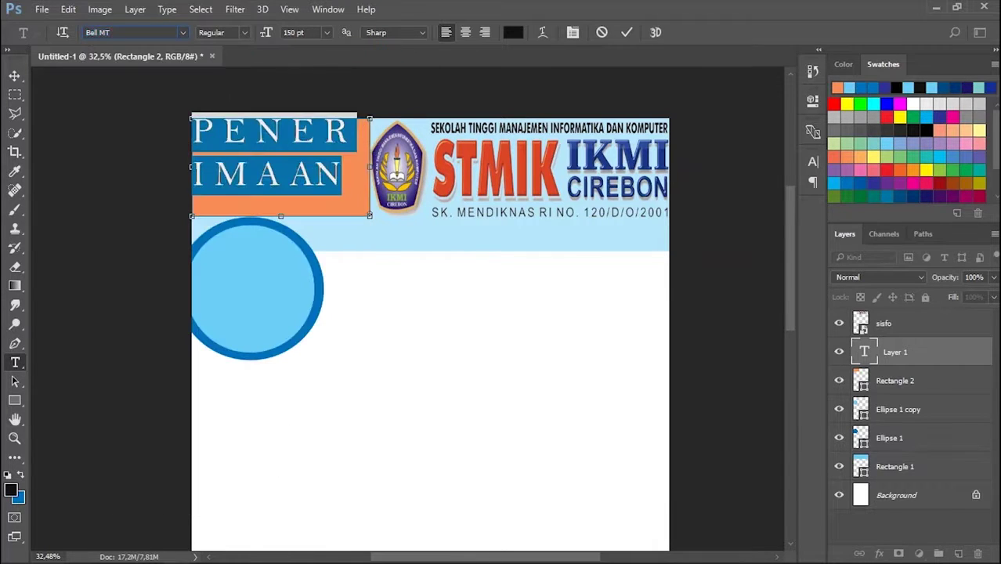
click(326, 32)
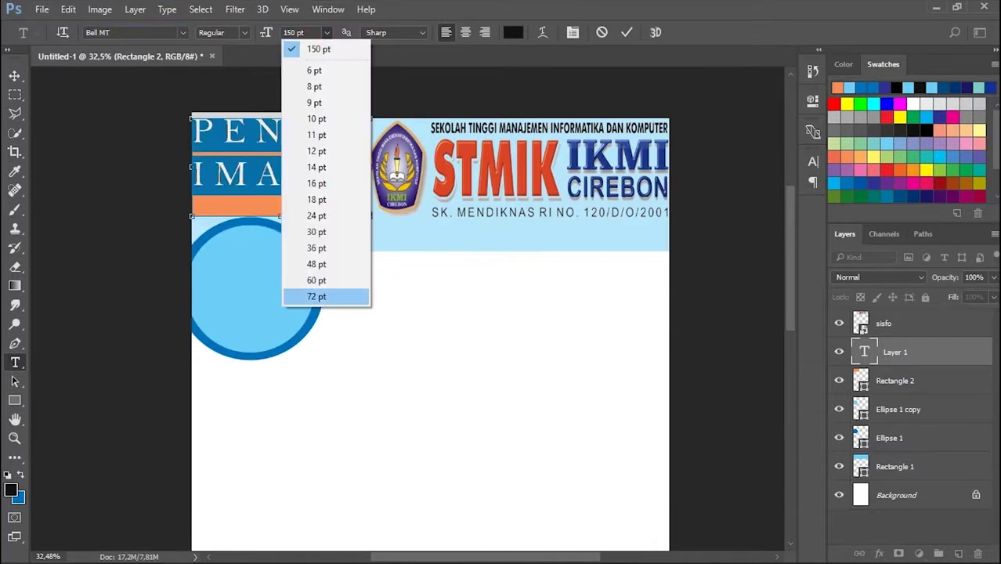
click(313, 293)
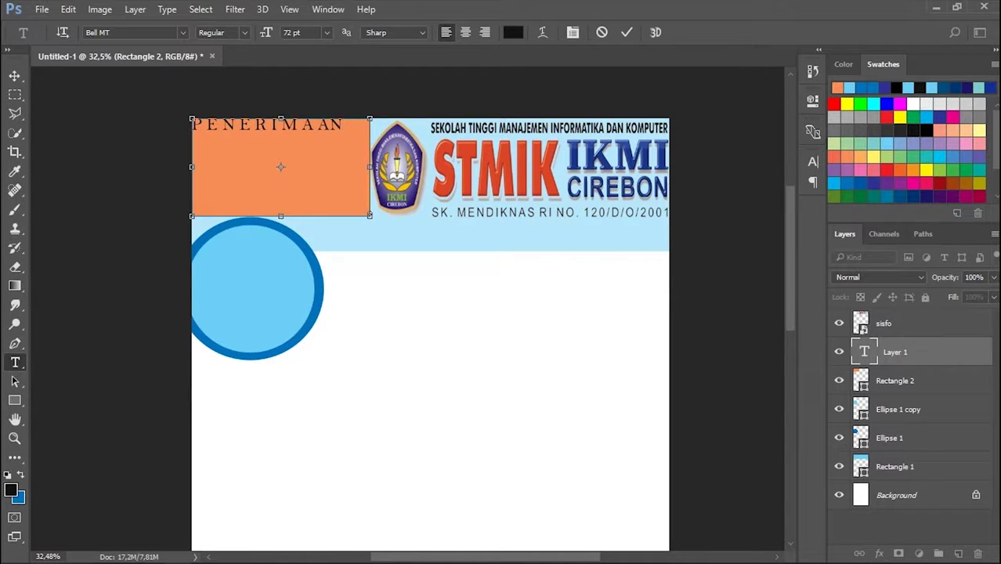
Shrink the P E N E R I M A A N text box in height and width to fit closely around its single line
drag(280, 216, 280, 141)
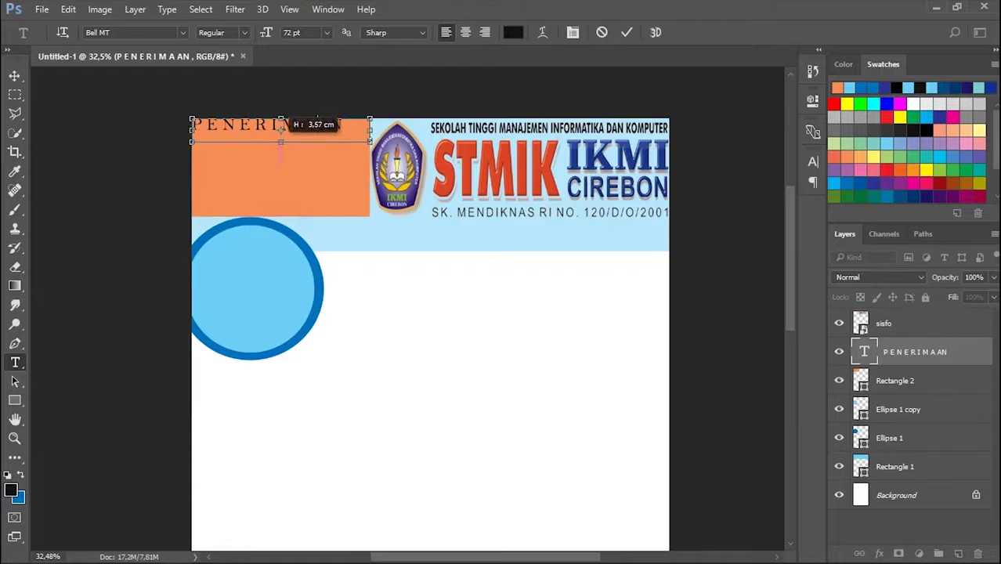
drag(370, 129, 347, 129)
click(219, 152)
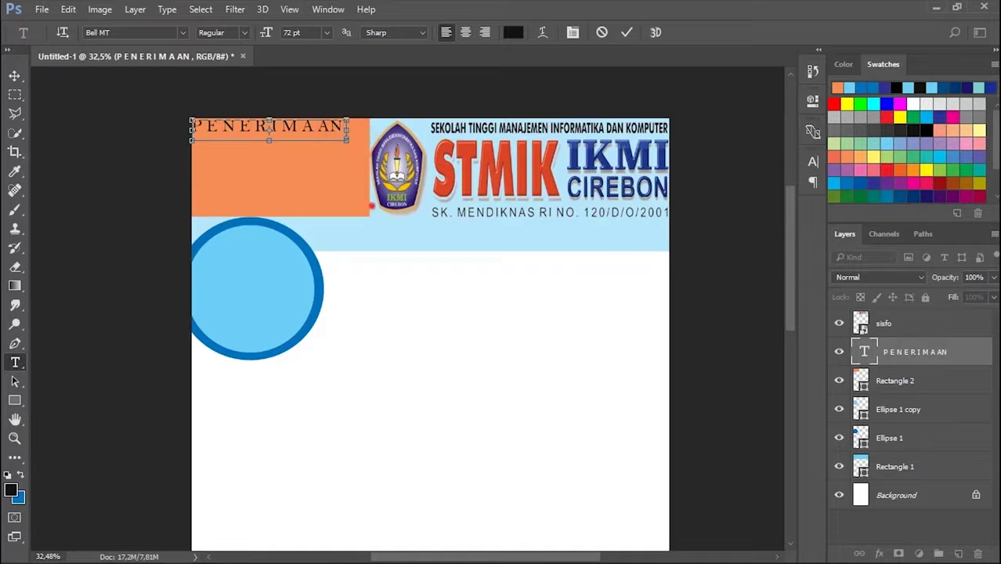
click(345, 138)
click(241, 169)
key(Escape)
Add a second text line reading "MAHASISWA BARU" just below P E N E R I M A A N in the orange rectangle
click(199, 150)
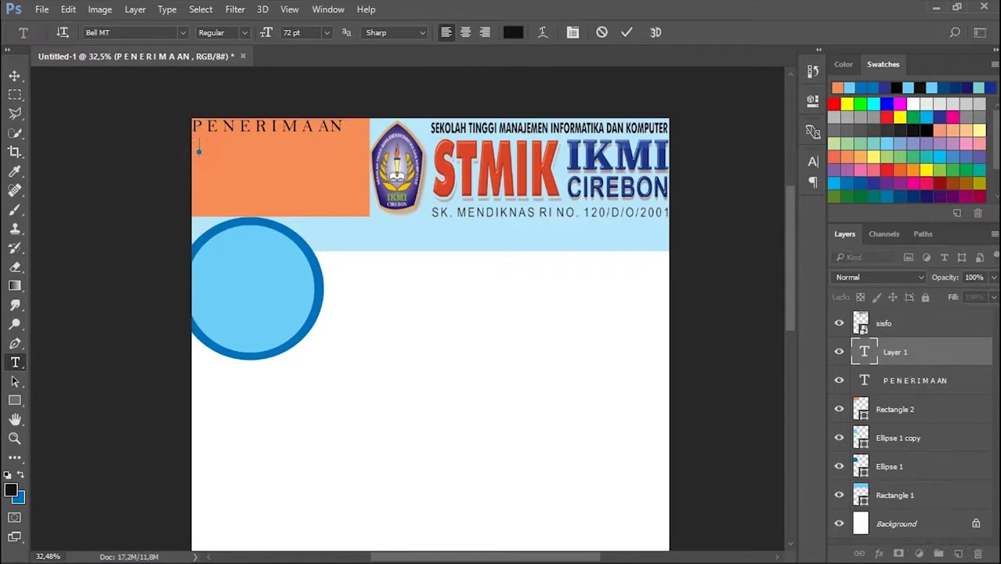
text(m)
key(BackSpace)
text(MAHASISWA V)
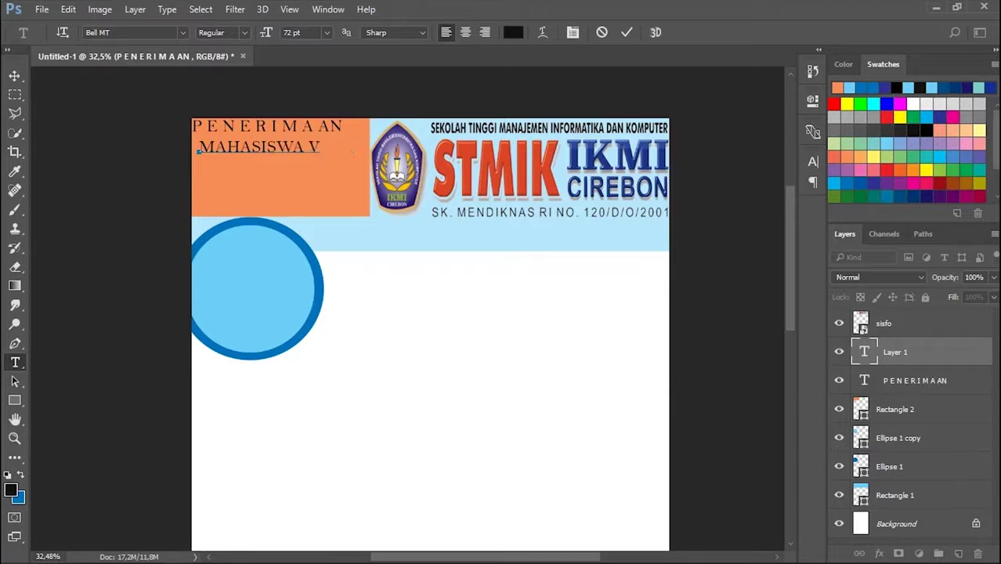
key(BackSpace)
text(BARU)
Set the whole MAHASISWA BARU text to the Bold style of Bell MT and commit it
key(ctrl+a)
click(213, 32)
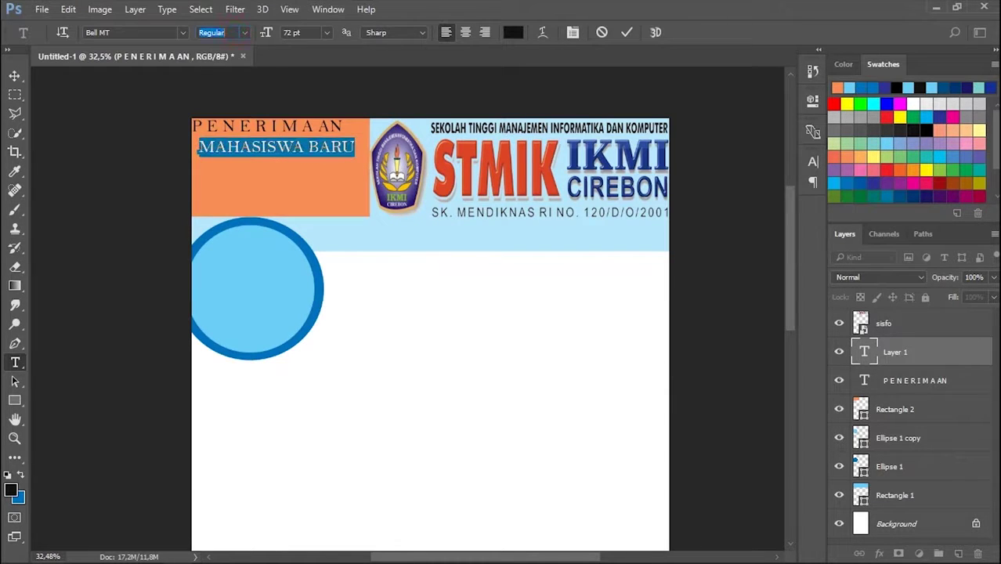
click(233, 70)
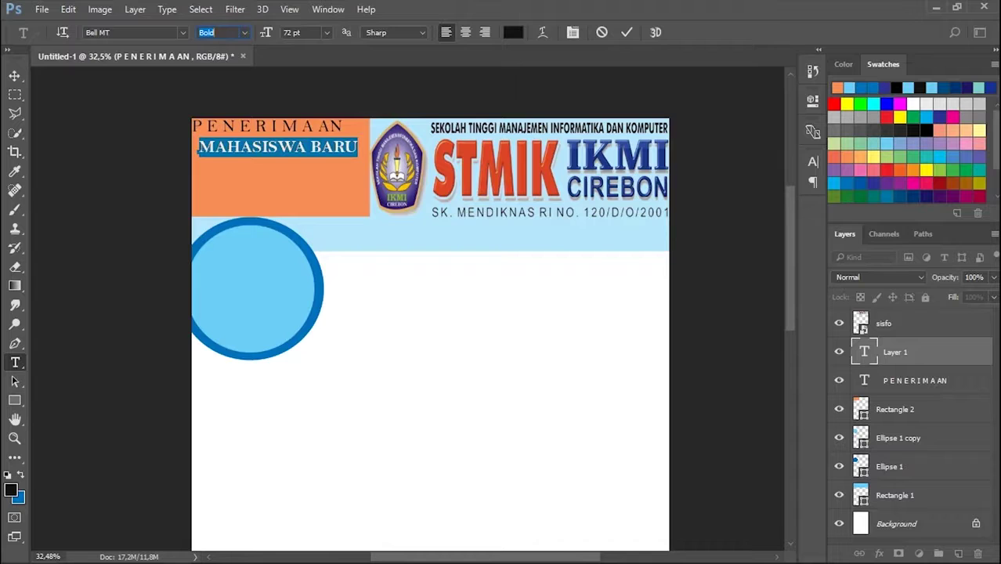
key(ctrl+Return)
key(ctrl+0)
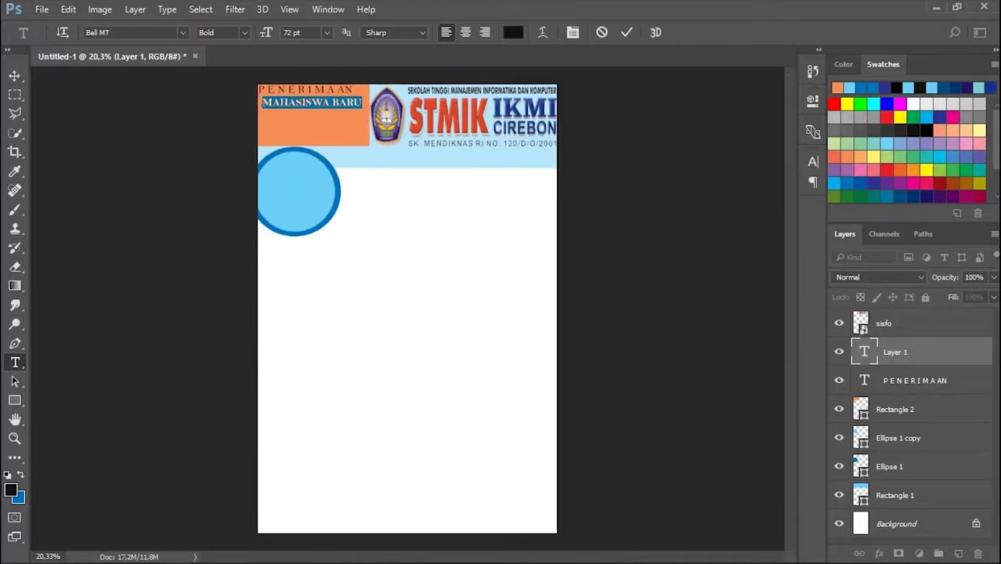
click(182, 32)
click(182, 32)
scroll(407, 353, up, 3)
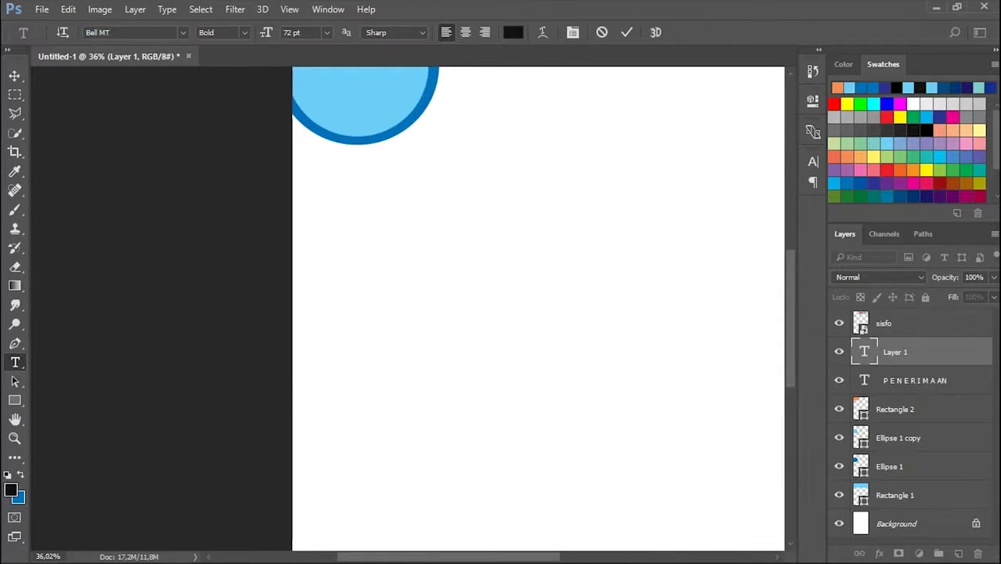
key(ctrl+Return)
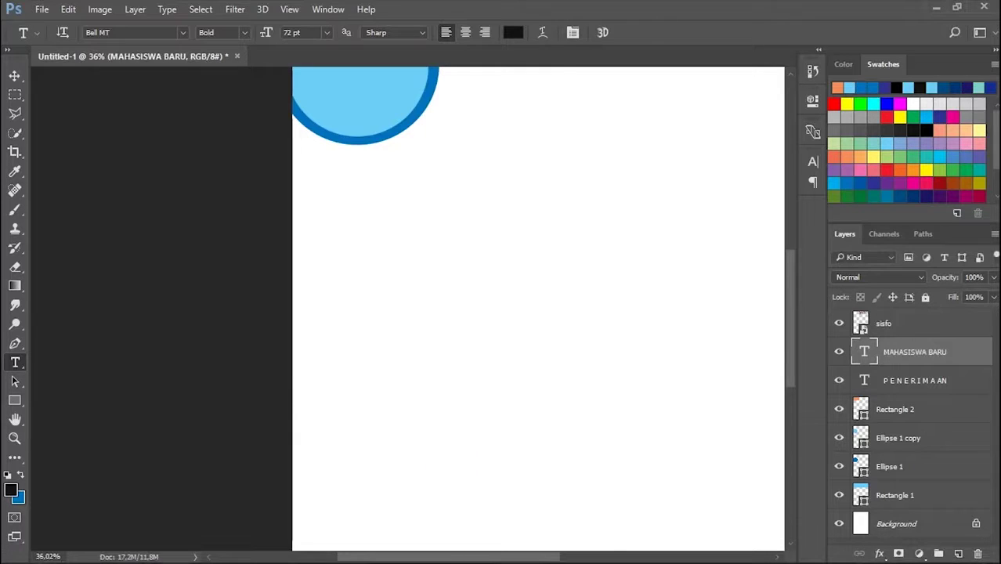
Shift the MAHASISWA BARU line slightly left so it starts at the orange rectangle's left edge
scroll(540, 305, left, 5)
scroll(541, 305, up, 3)
scroll(645, 319, right, 3)
scroll(645, 320, up, 1)
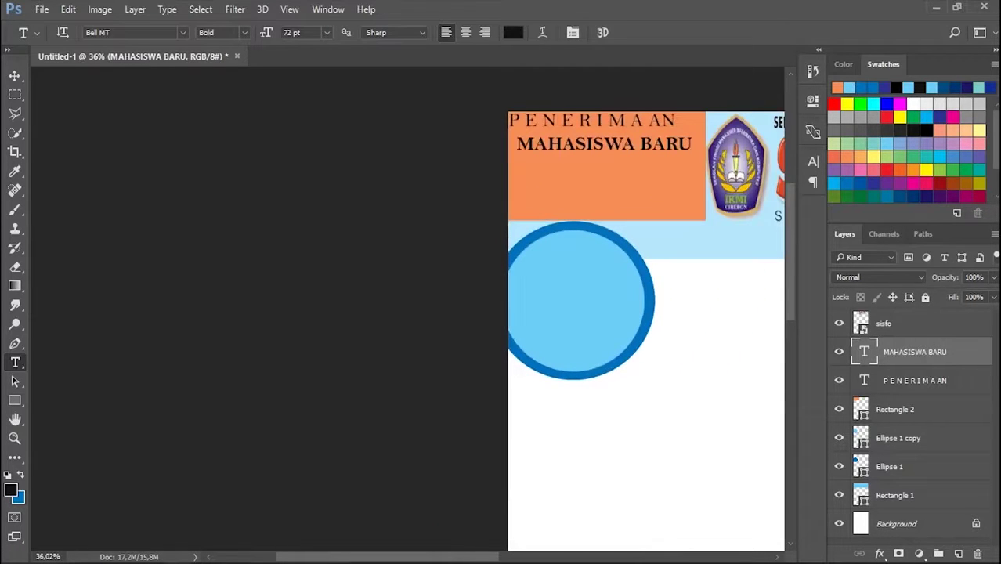
scroll(541, 146, right, 1)
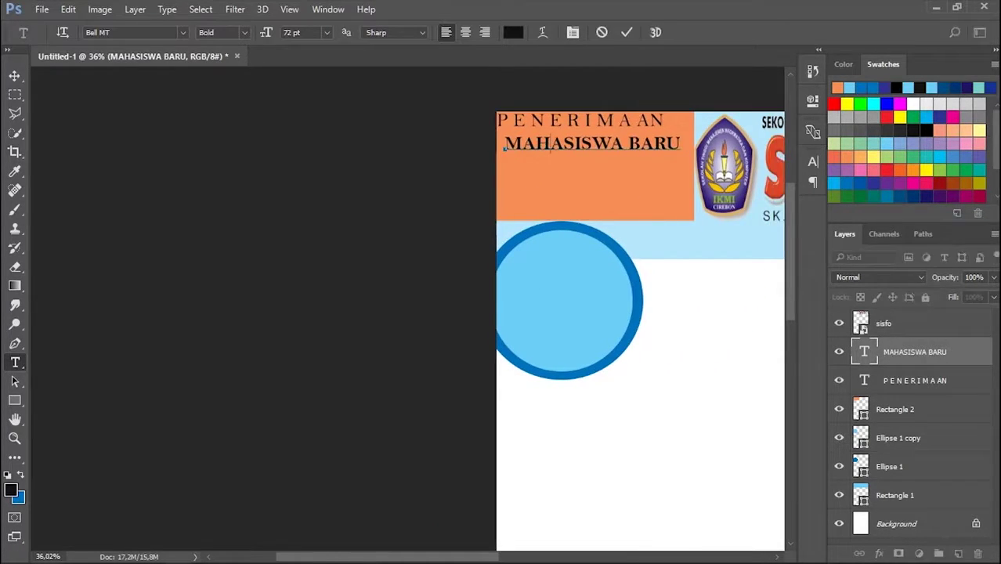
click(496, 146)
key(Right)
key(Right)
key(Right)
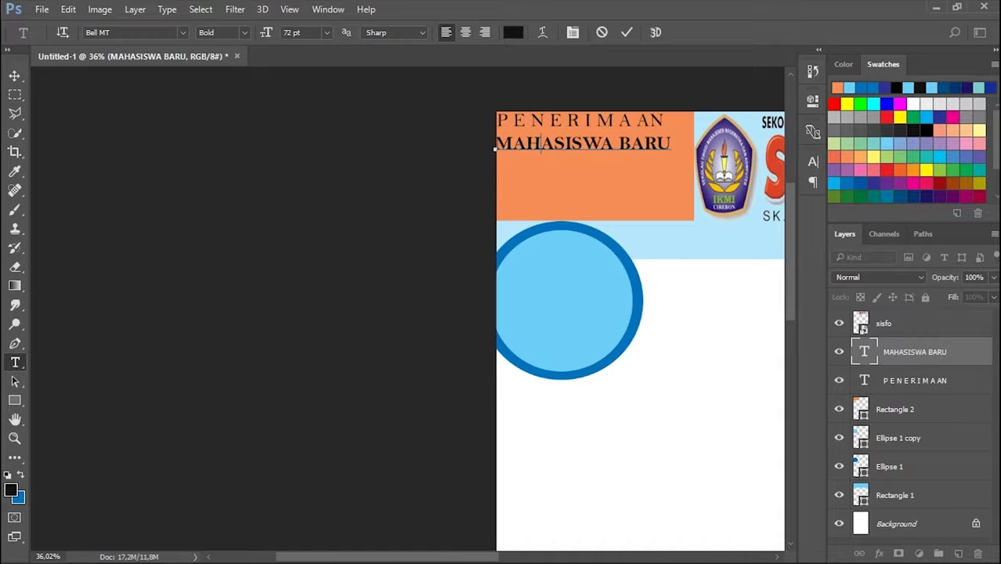
Recolour the whole MAHASISWA BARU text in blue 0072bc
key(ctrl+a)
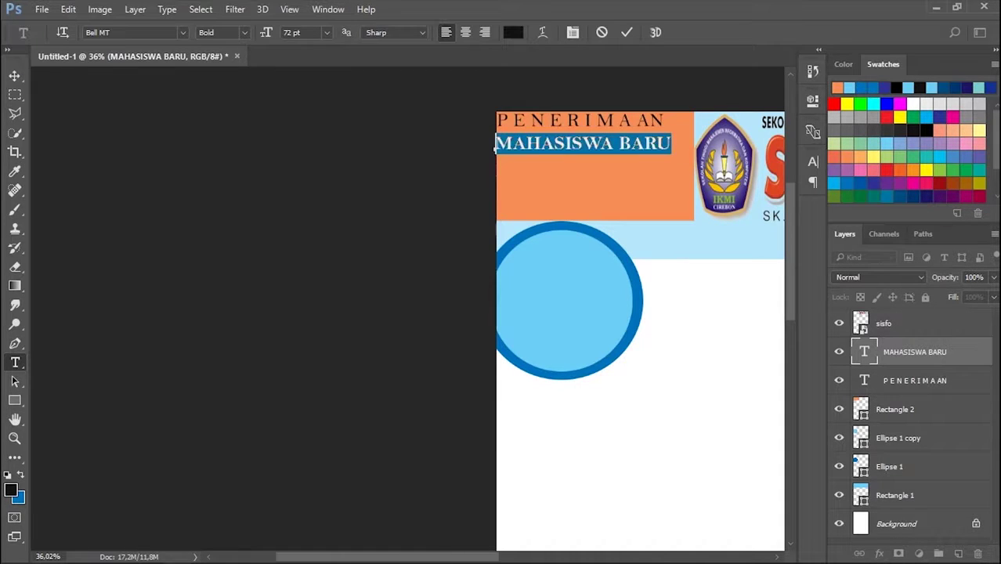
key(x)
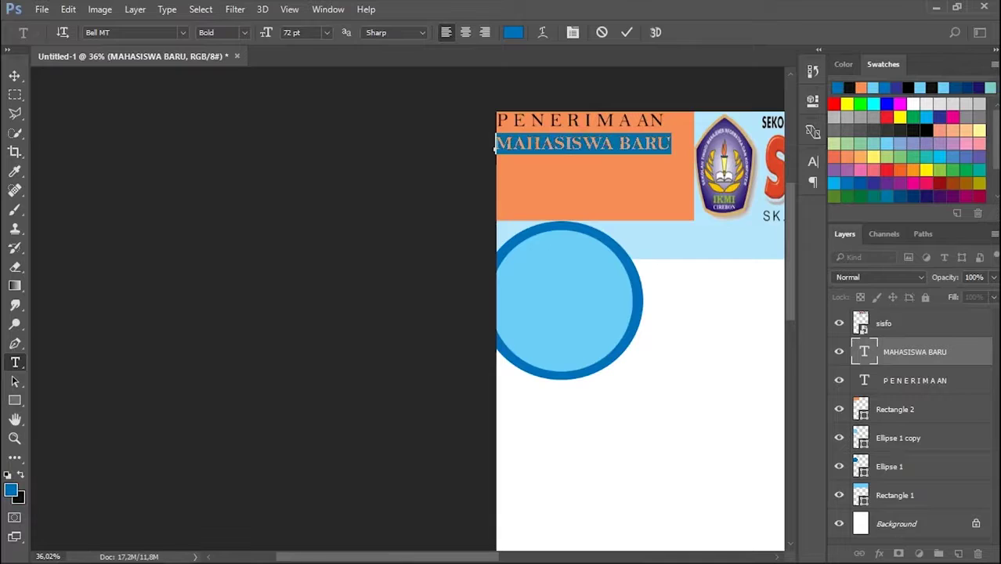
key(ctrl+h)
Try Strong anti-aliasing on the MAHASISWA BARU text, then set it to Smooth
click(395, 32)
click(383, 68)
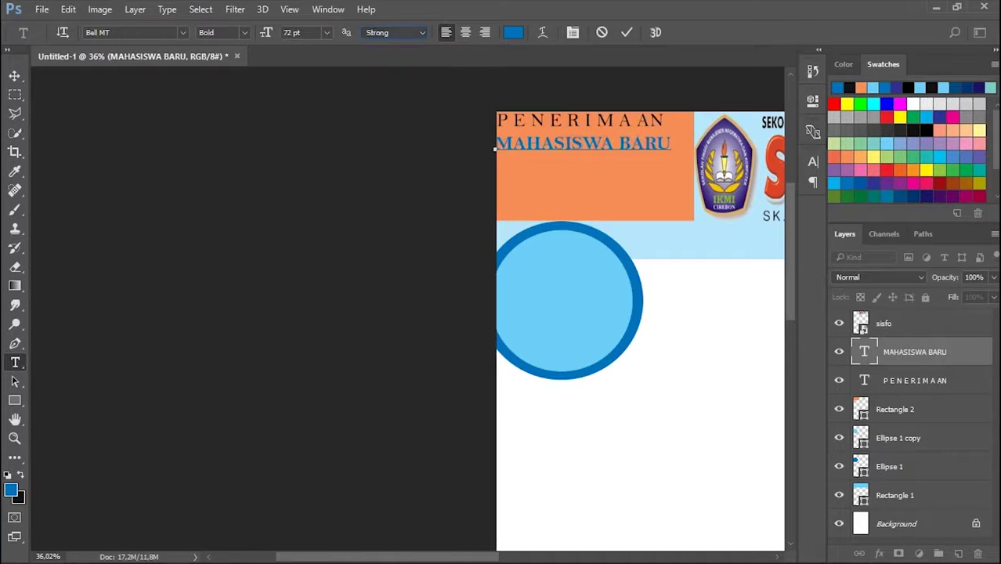
key(ctrl+h)
click(396, 32)
click(383, 75)
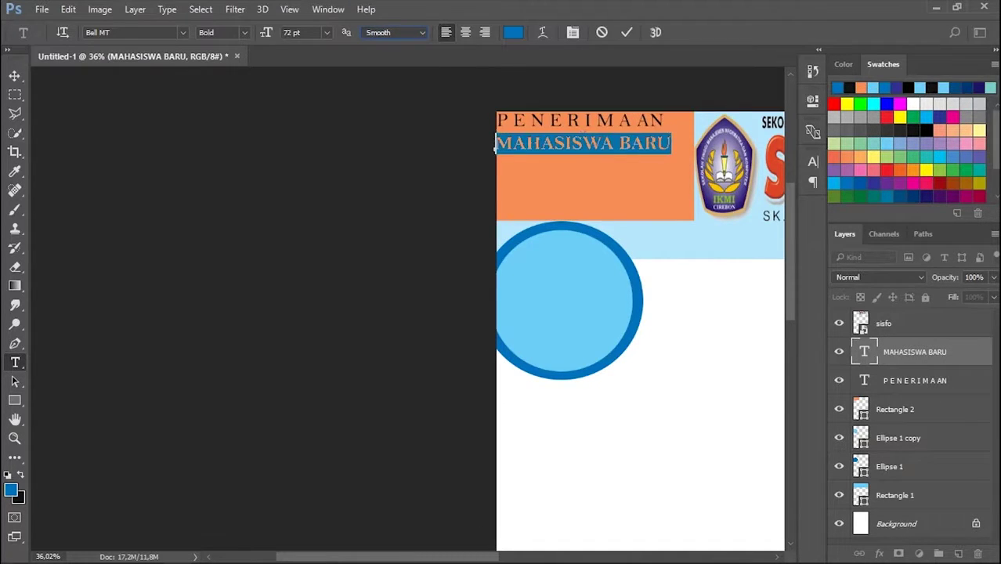
key(ctrl+h)
key(ctrl+h)
key(ctrl+h)
key(ctrl+h)
key(ctrl+h)
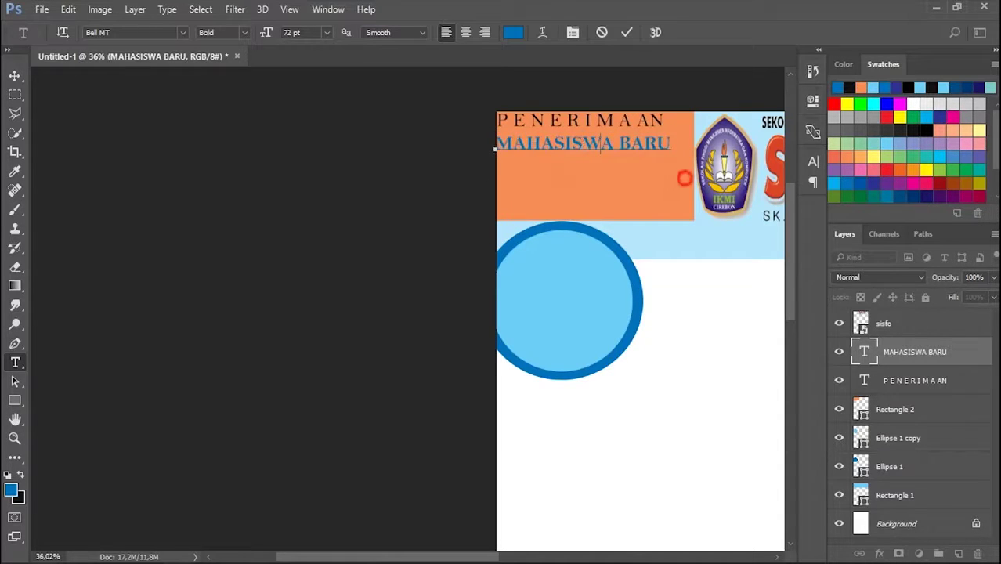
key(ctrl+Return)
Set the colour of the MAHASISWA BARU text to near-black 101010
click(513, 32)
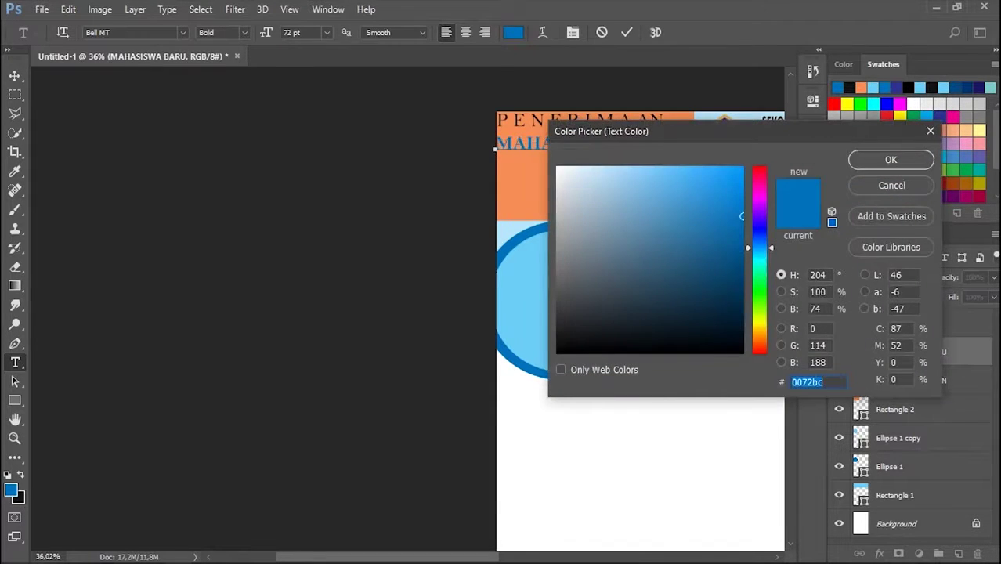
text(000000)
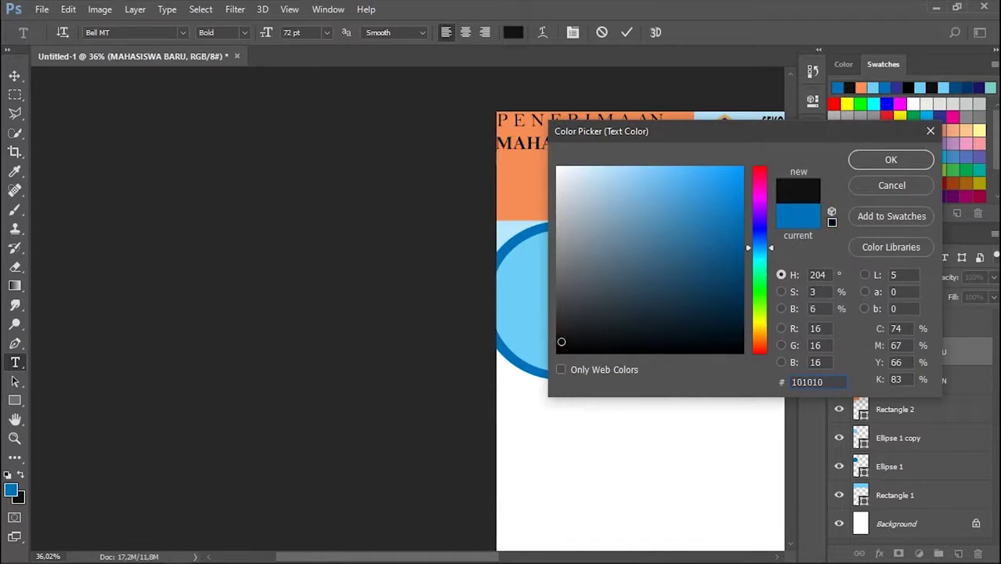
key(Return)
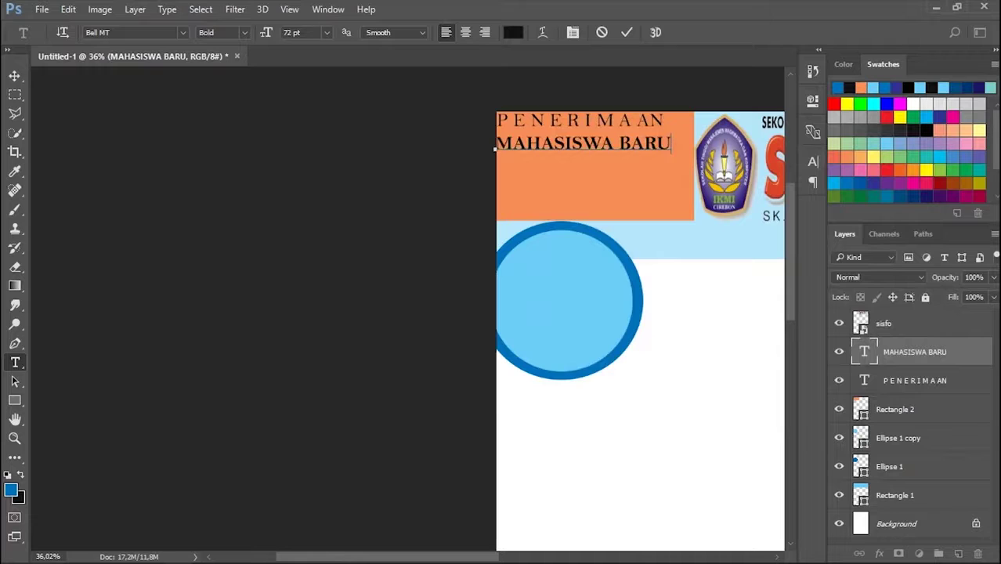
Add a bold text block reading TAHUN AKADEMIK on one line and 2019/2020 on the next, directly below MAHASISWA BARU
key(alt+Tab)
key(alt+Tab)
click(496, 166)
click(497, 168)
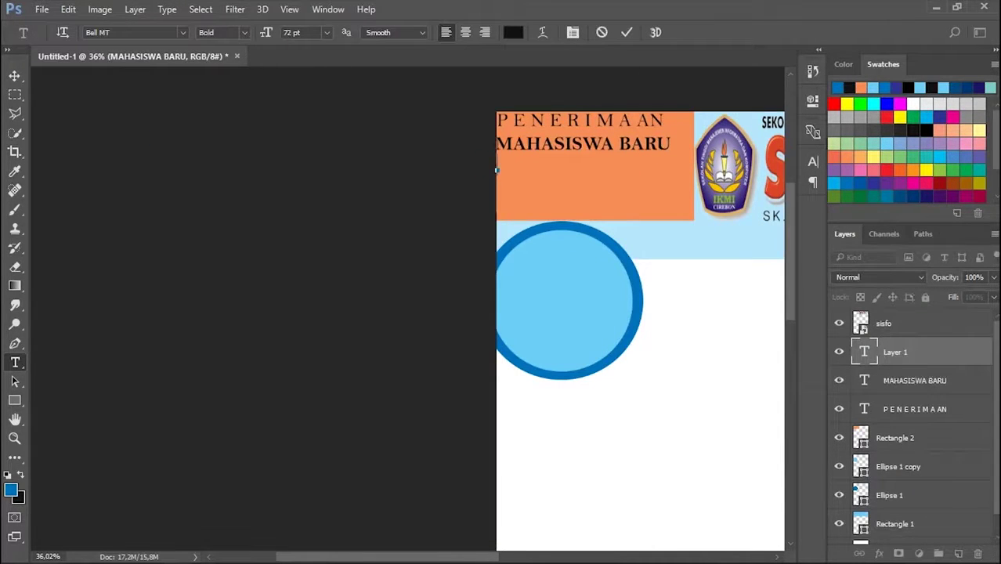
key(Caps_Lock)
key(Caps_Lock)
text(TAHU)
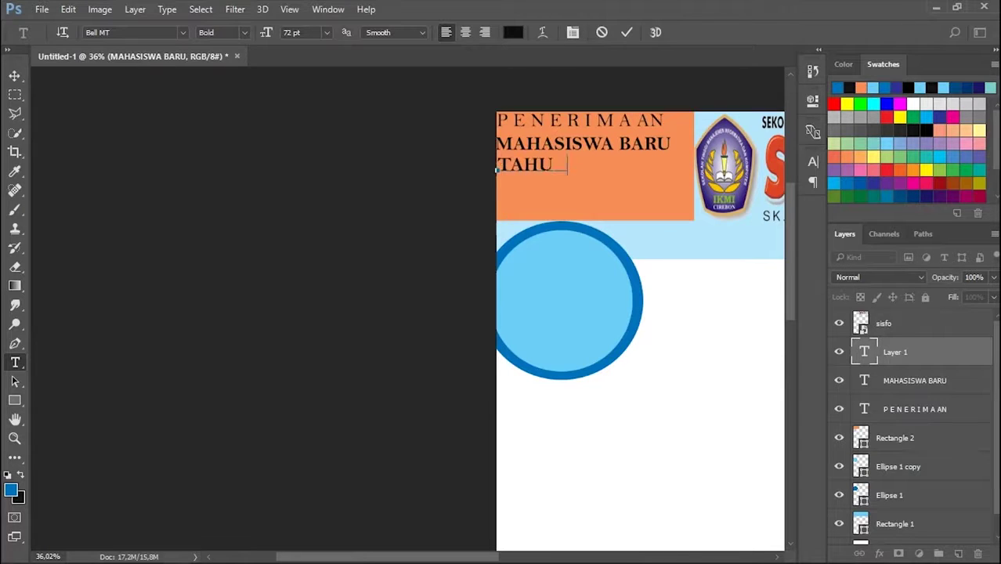
text(N)
key(alt+Tab)
click(131, 288)
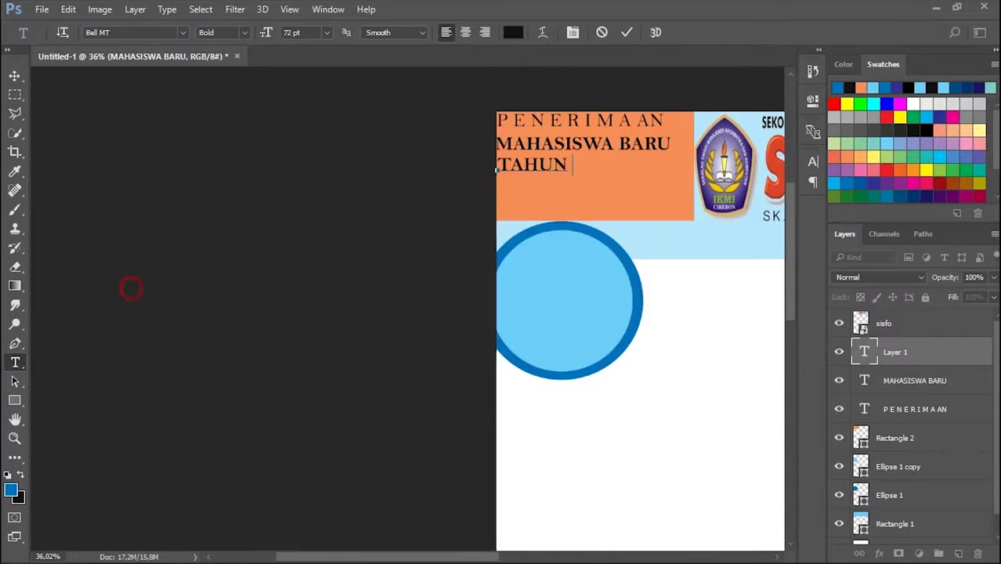
text(AKADEMI)
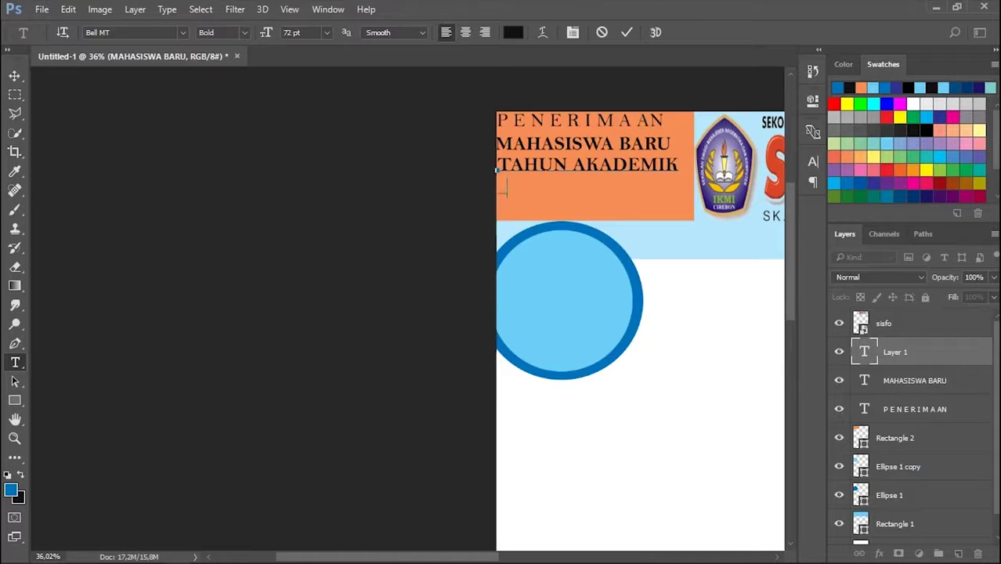
text(K)
key(Return)
text(2019/2020)
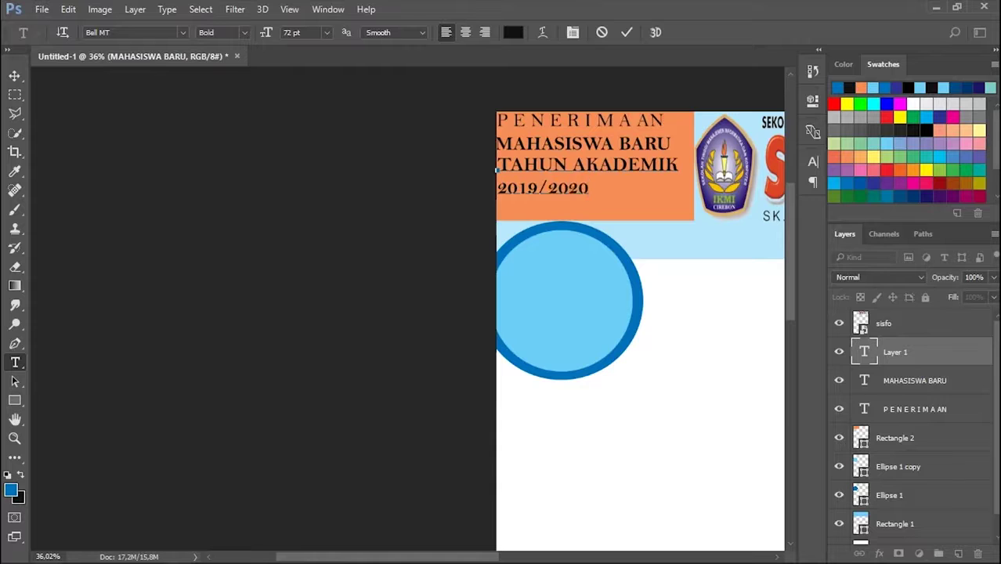
key(ctrl+Return)
Make the P E N E R I M A A N text bold and widen its text box to the orange rectangle's right edge
double_click(864, 408)
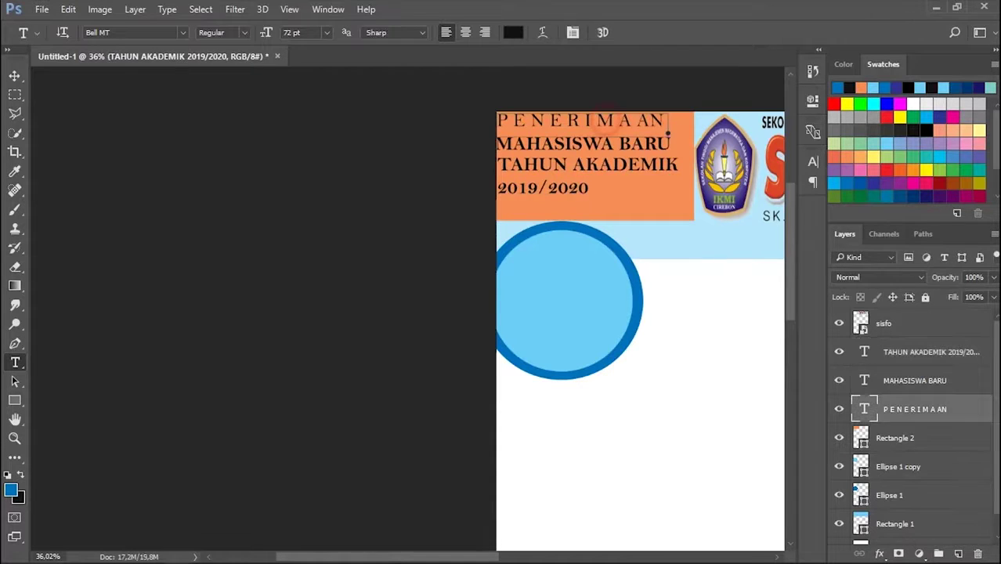
click(223, 32)
click(252, 70)
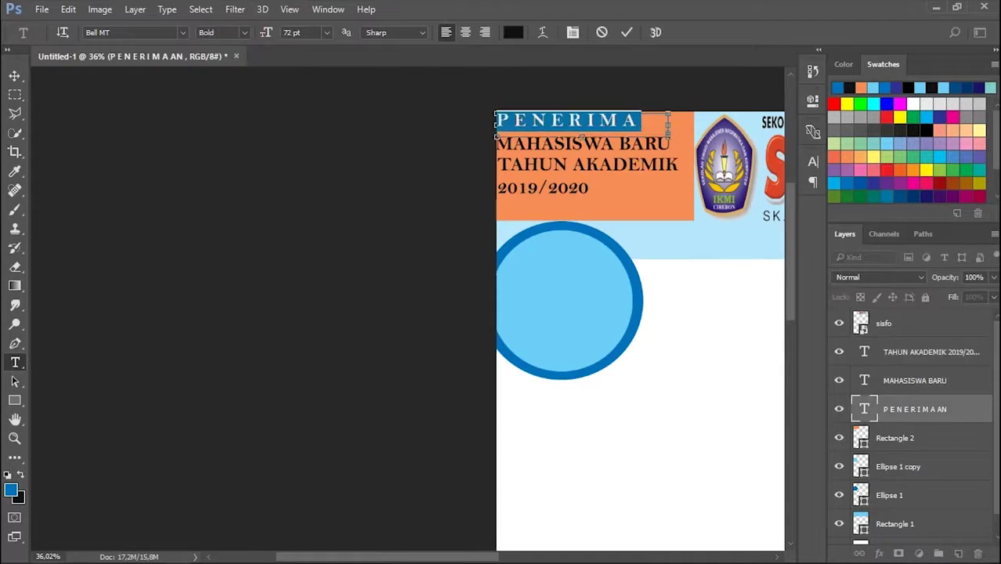
drag(670, 124, 694, 124)
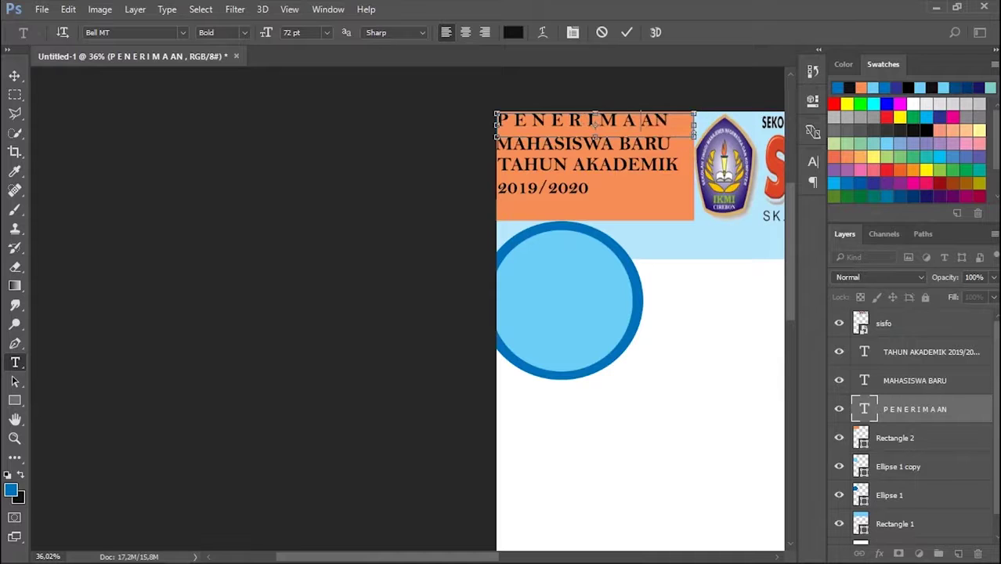
click(700, 304)
Add a drop shadow to the orange rectangle, cast a short distance down and to the right
click(894, 438)
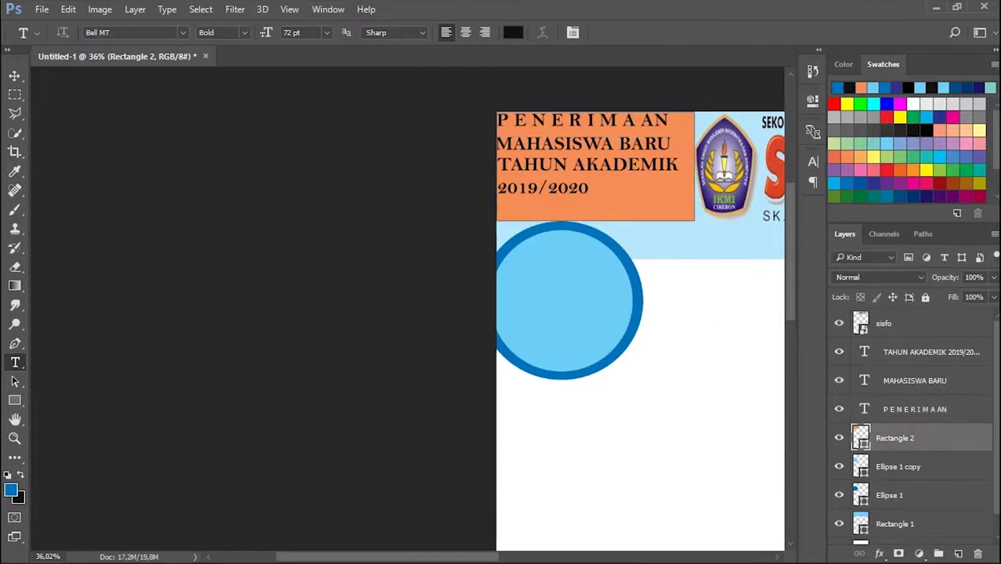
double_click(939, 438)
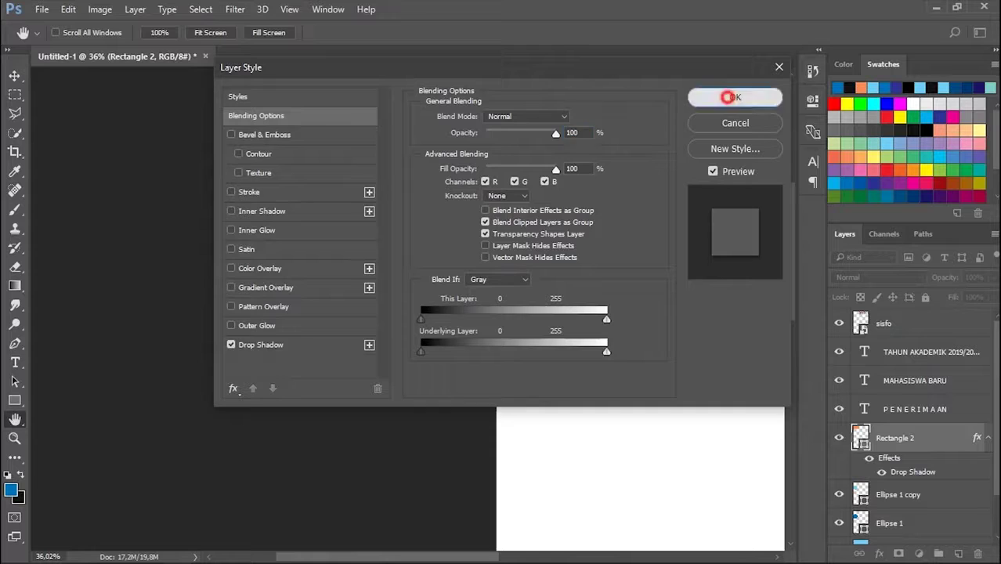
click(734, 97)
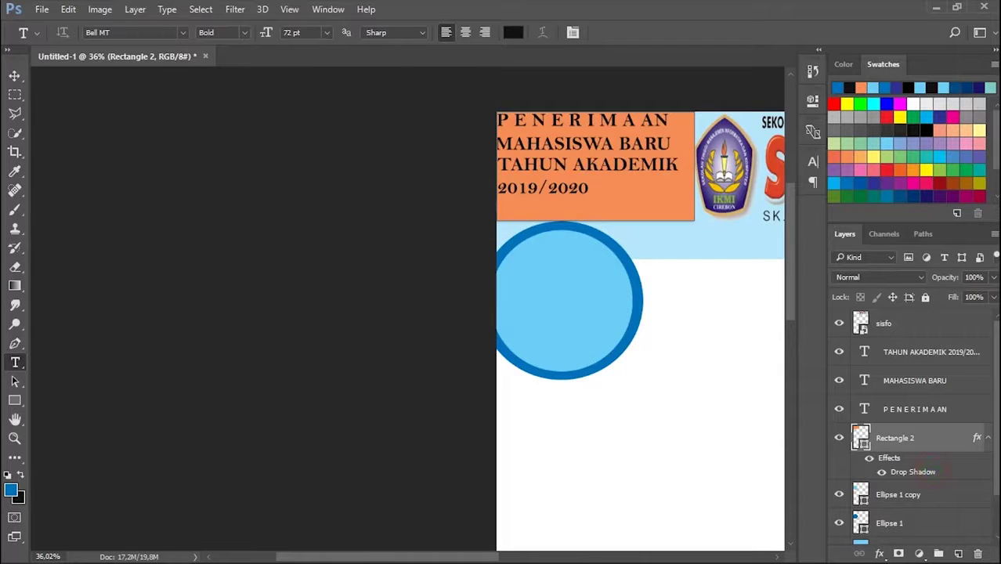
double_click(912, 471)
drag(569, 94, 289, 148)
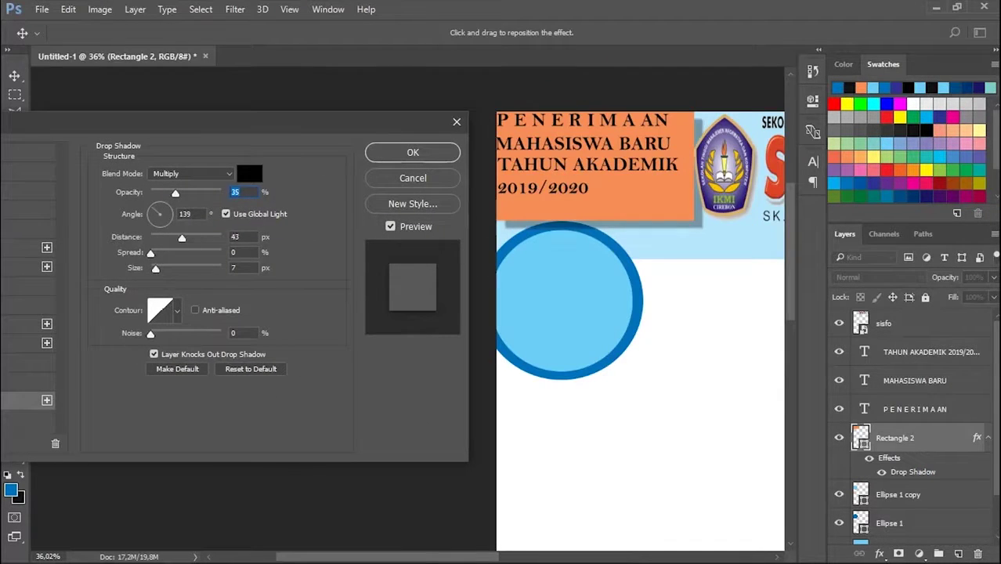
key(Return)
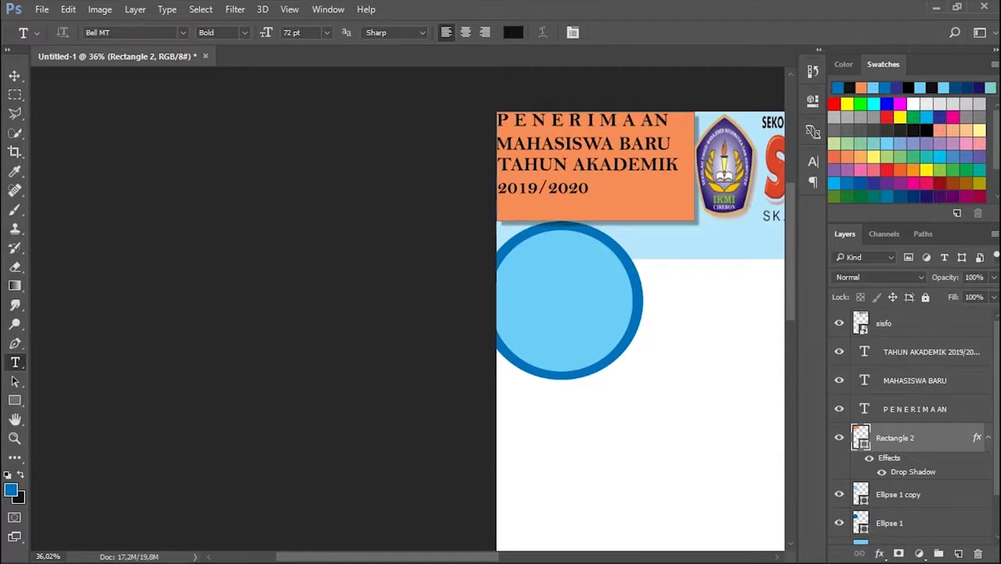
scroll(912, 439, down, 2)
click(889, 473)
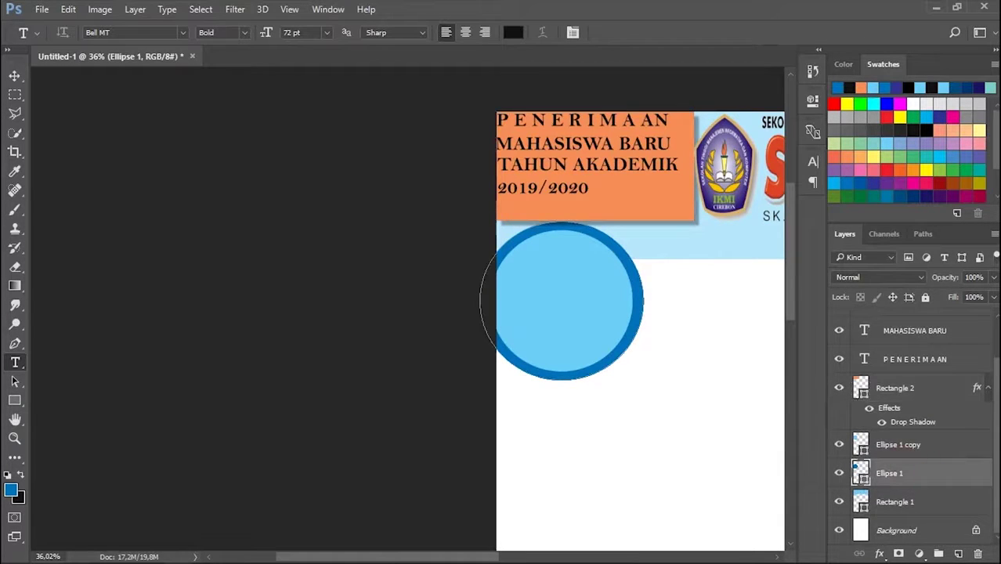
double_click(940, 473)
drag(313, 19, 215, 68)
click(110, 301)
key(Escape)
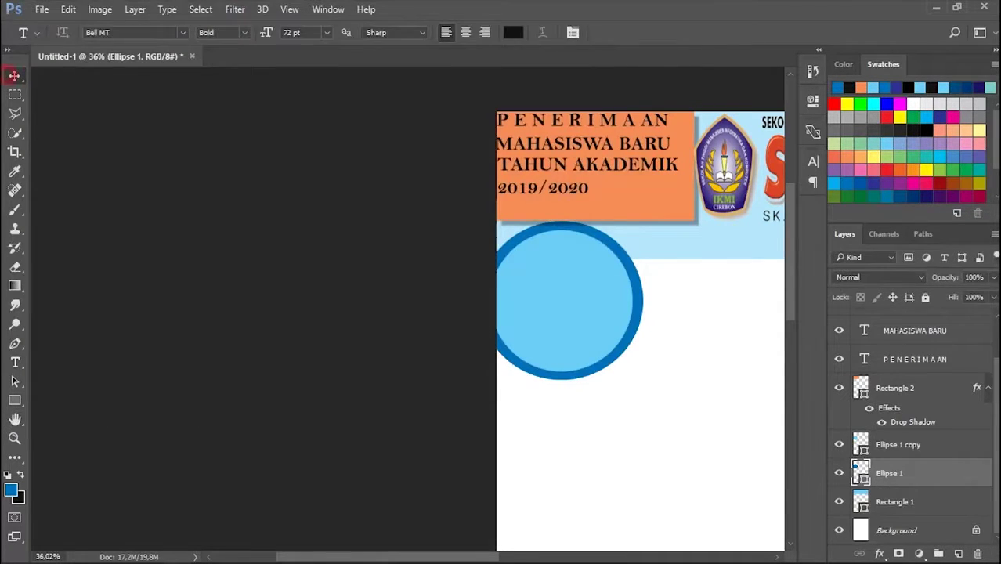
Add a drop shadow to the dark-blue outer circle, offset toward its right side
key(v)
double_click(932, 473)
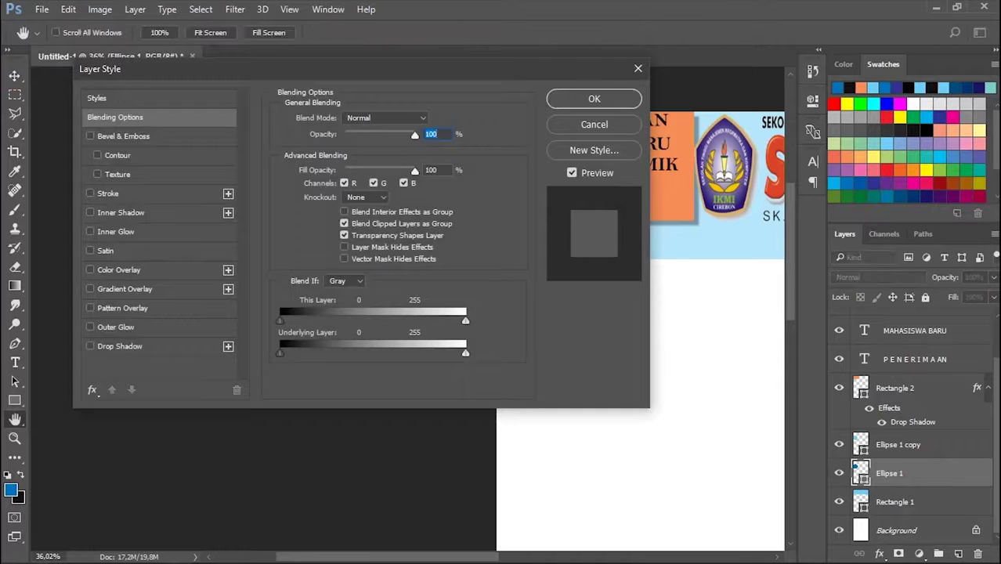
click(117, 346)
drag(313, 68, 201, 62)
drag(605, 298, 612, 292)
key(Return)
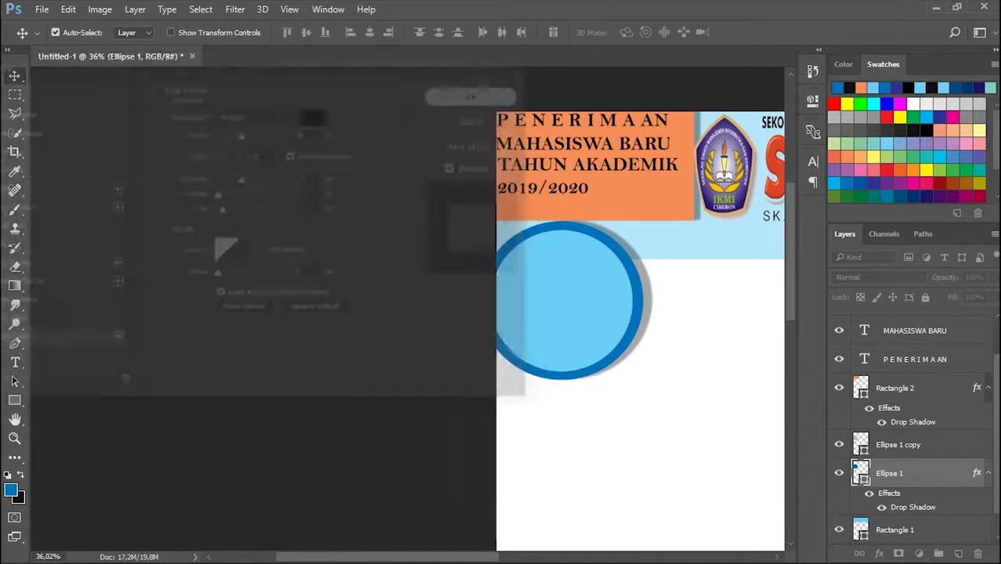
Draw a horizontal rectangle about 2156 by 281 px across the page through the circle's upper half and fill it bright blue
scroll(501, 313, right, 5)
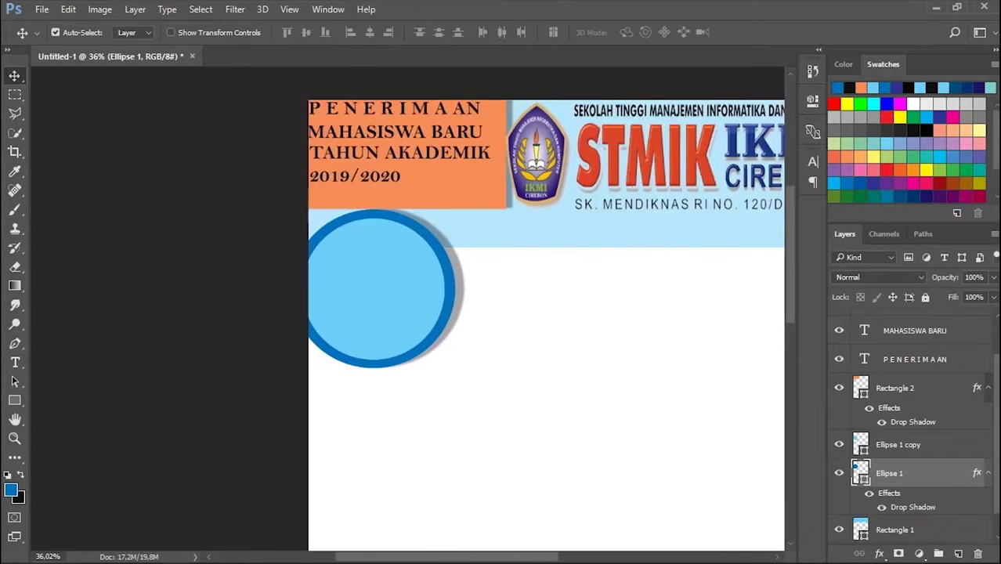
key(u)
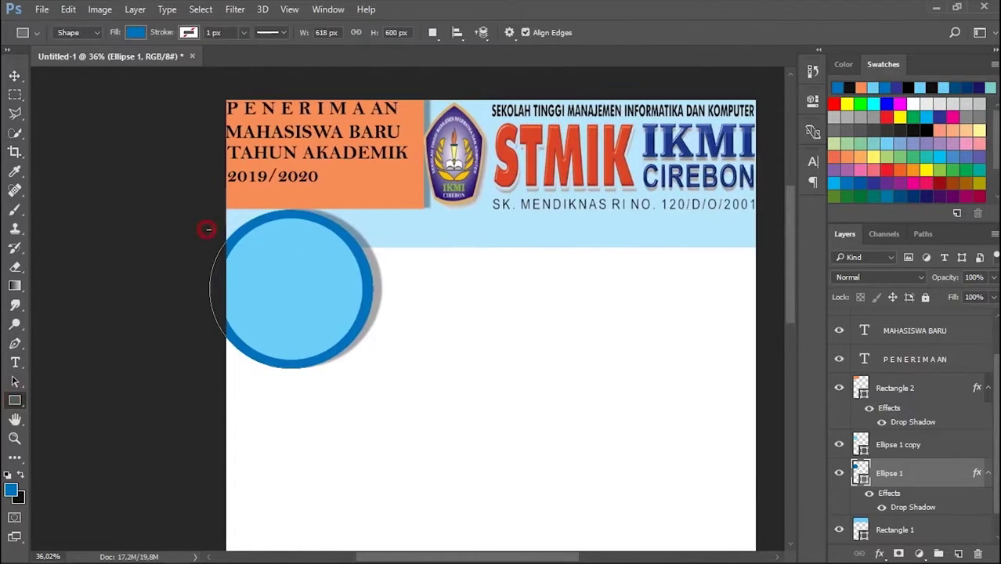
drag(206, 229, 815, 306)
click(604, 187)
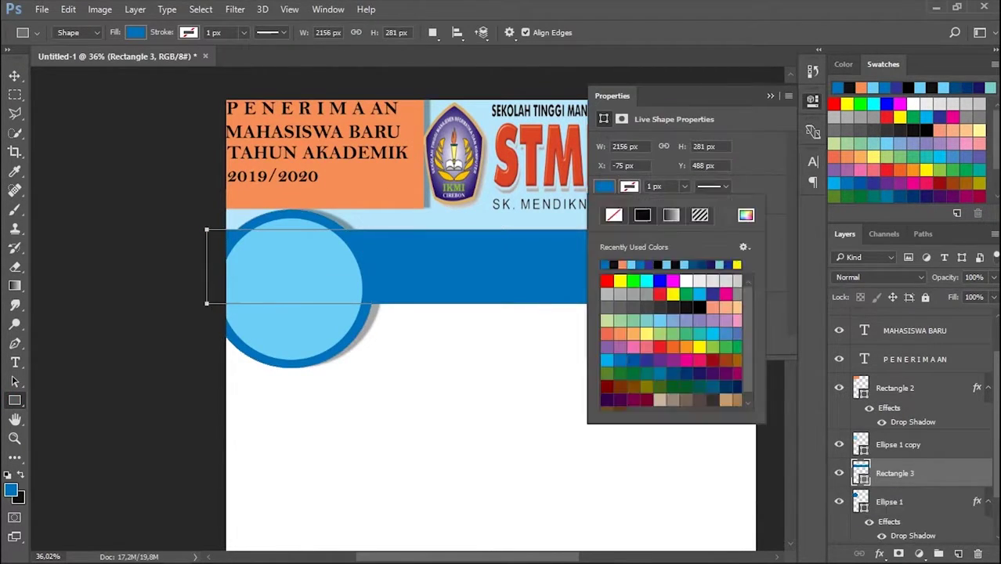
click(683, 265)
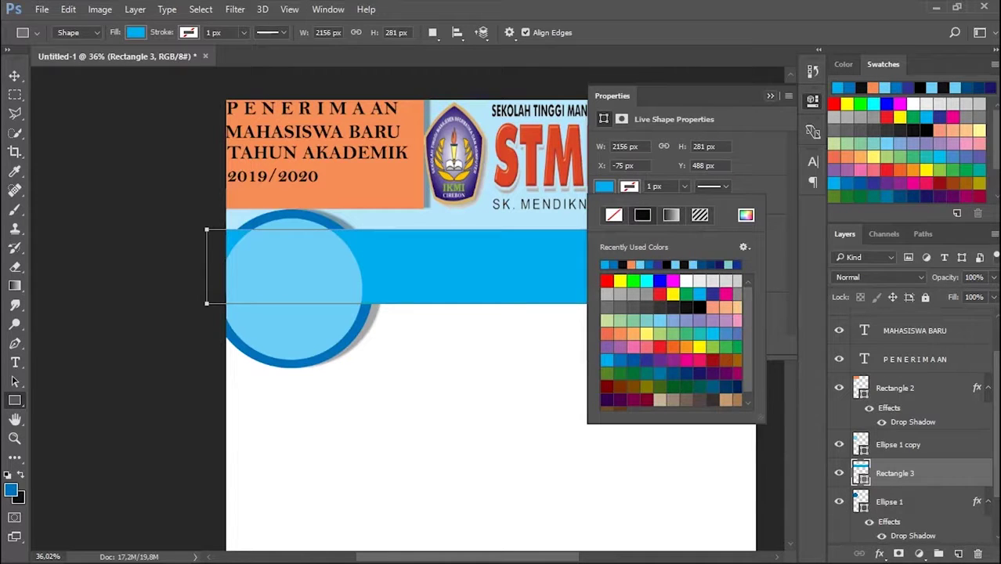
key(Escape)
Move the bright-blue bar's layer below Ellipse 1 so the bar sits behind the ringed circle
scroll(909, 439, down, 2)
key(ctrl+bracketleft)
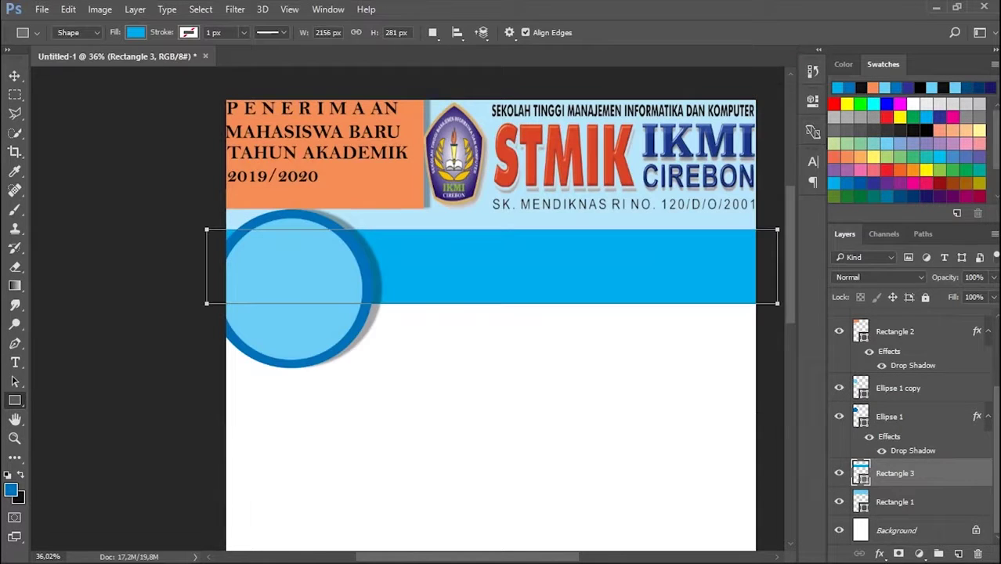
scroll(670, 309, down, 3)
scroll(670, 309, down, 2)
click(670, 309)
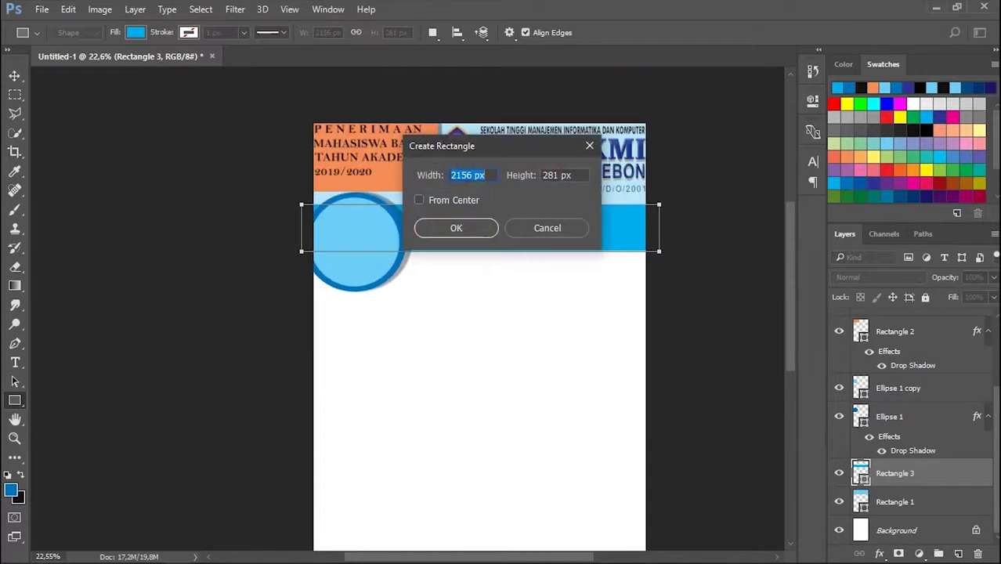
key(Escape)
Draw a rectangle about 2833 by 2677 px covering the page from the blue bar's upper edge to past the page bottom
scroll(479, 313, down, 1)
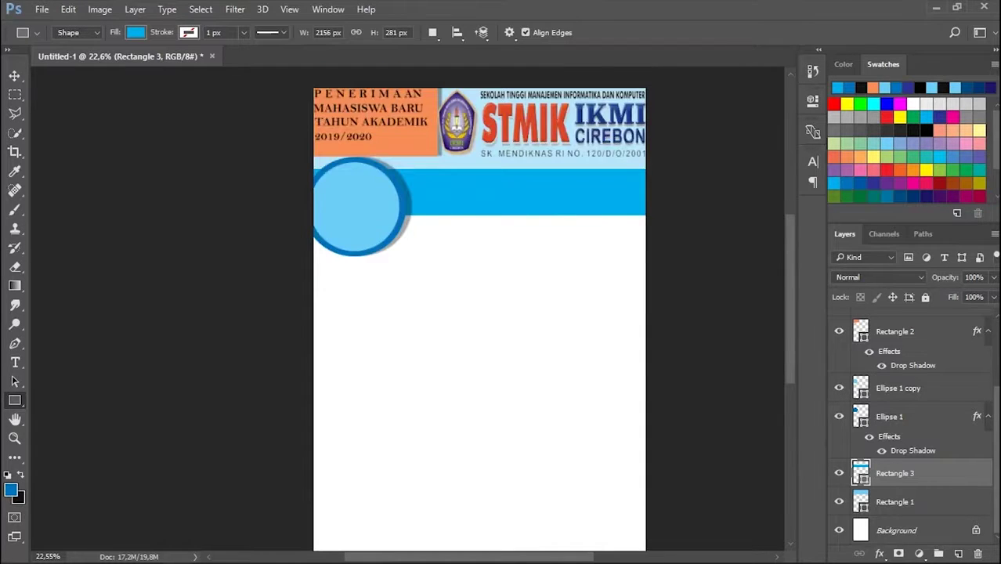
scroll(479, 313, down, 1)
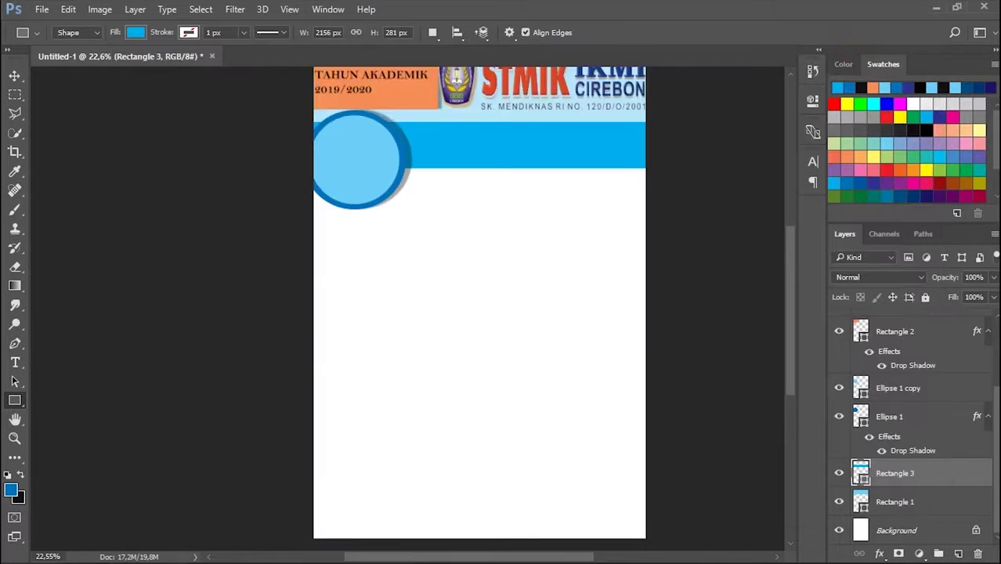
scroll(480, 313, up, 1)
drag(243, 133, 712, 527)
click(604, 186)
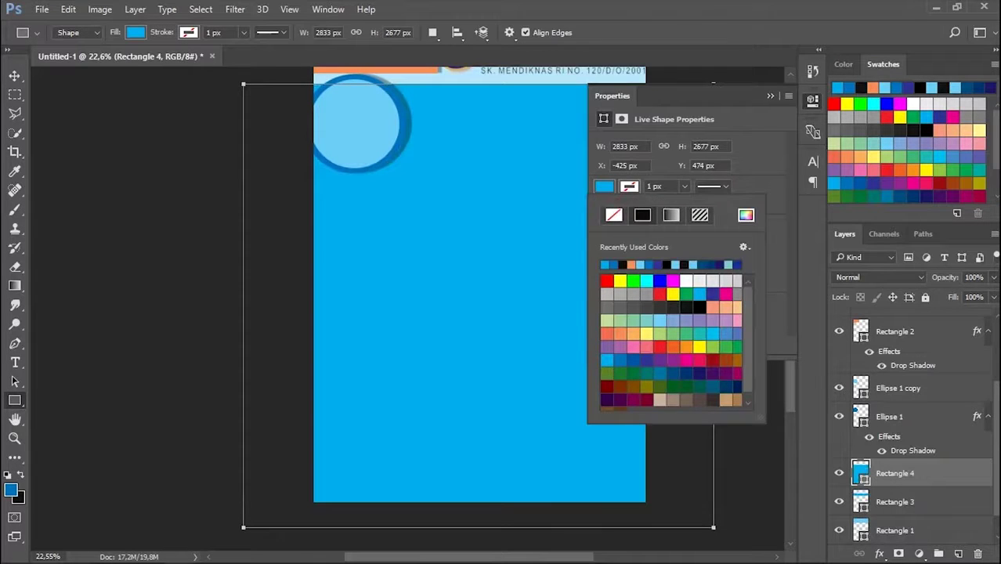
Lighten the large page-covering rectangle by setting its layer opacity to 40%
click(973, 277)
text(12)
key(Return)
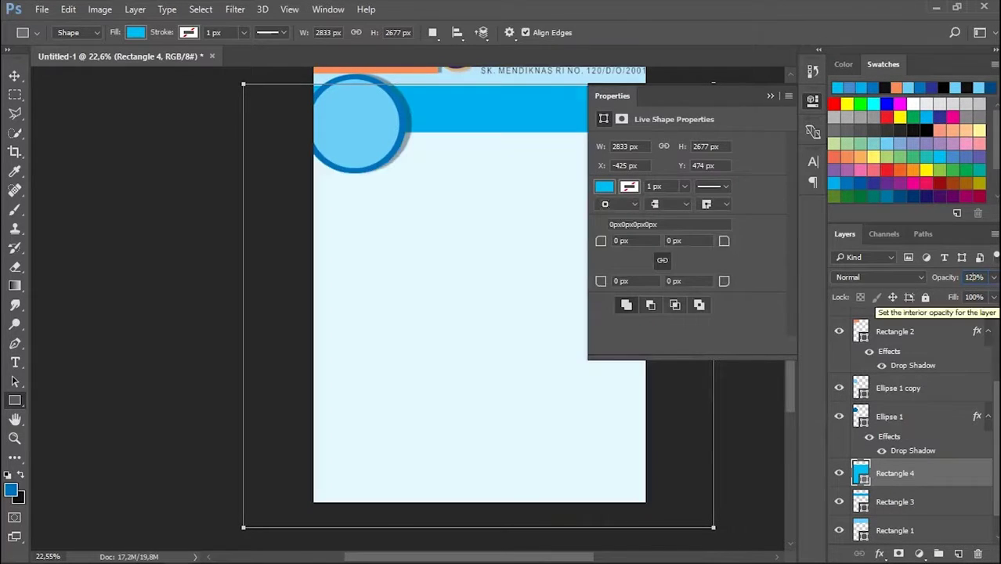
key(Return)
text(0)
key(Return)
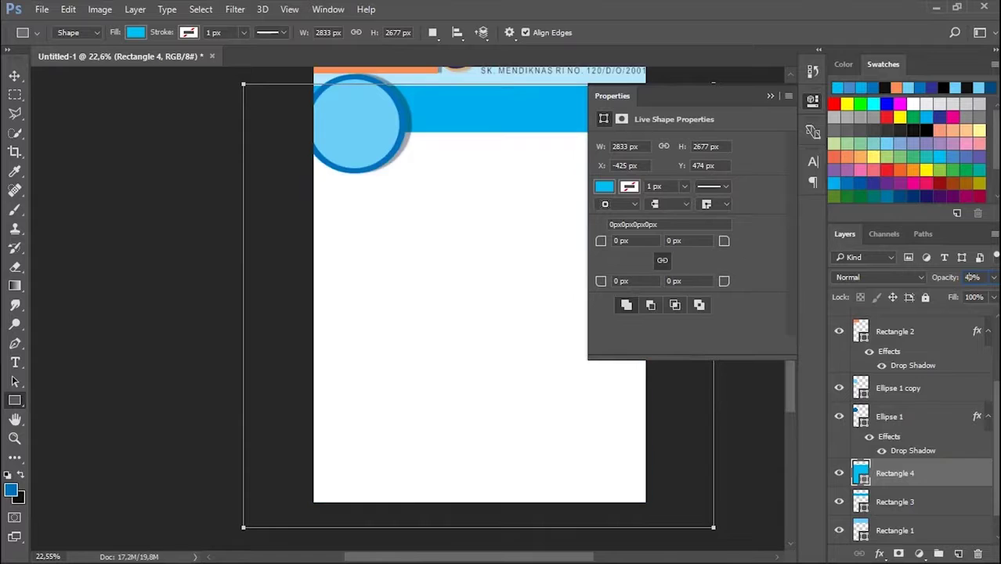
text(40)
key(Return)
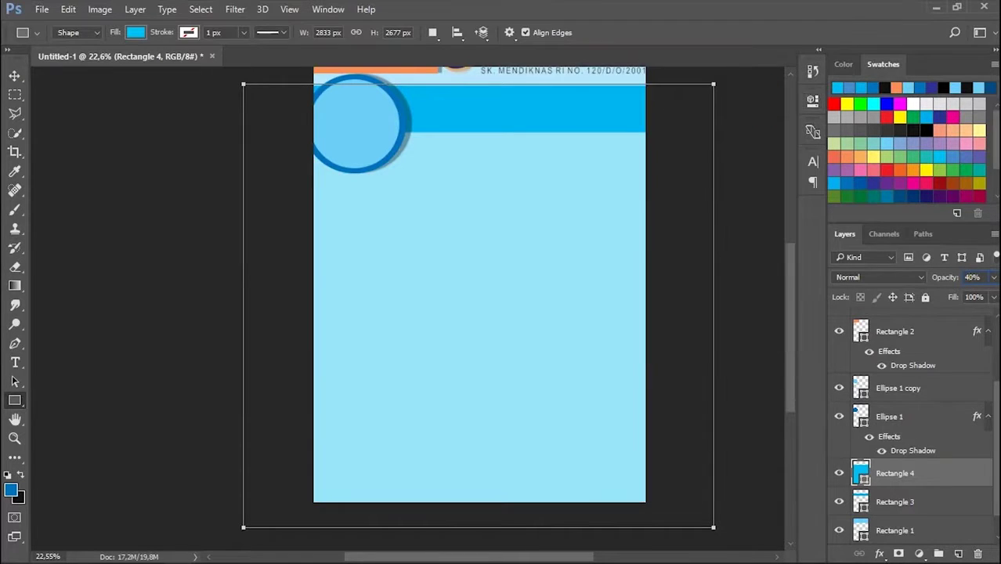
scroll(478, 313, up, 3)
click(478, 313)
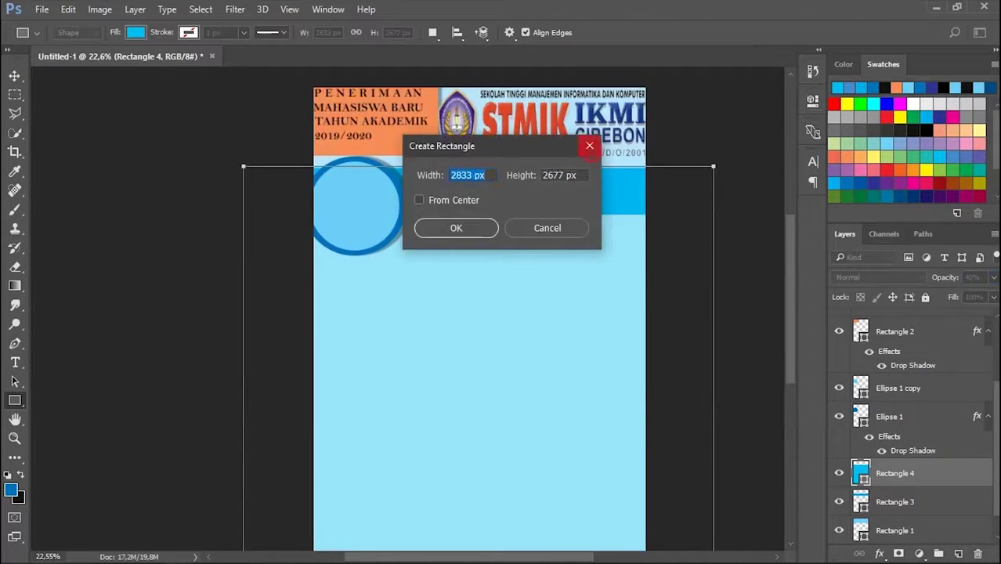
key(Escape)
scroll(480, 314, down, 2)
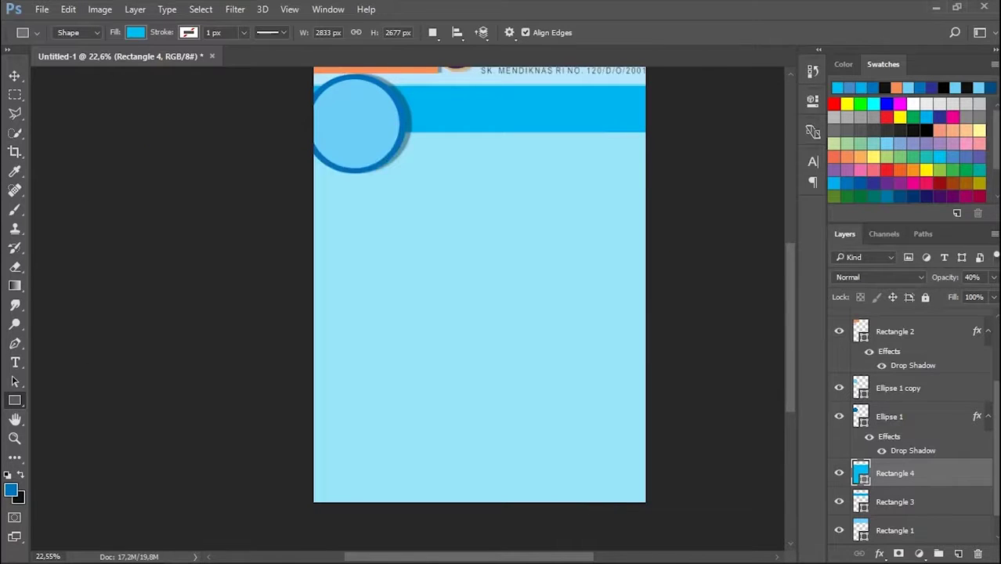
Place the gedung ikmi photo from the Tugas folder under the blue bar and stretch it across the page, 129% wide and 148.57% high
key(alt+Tab)
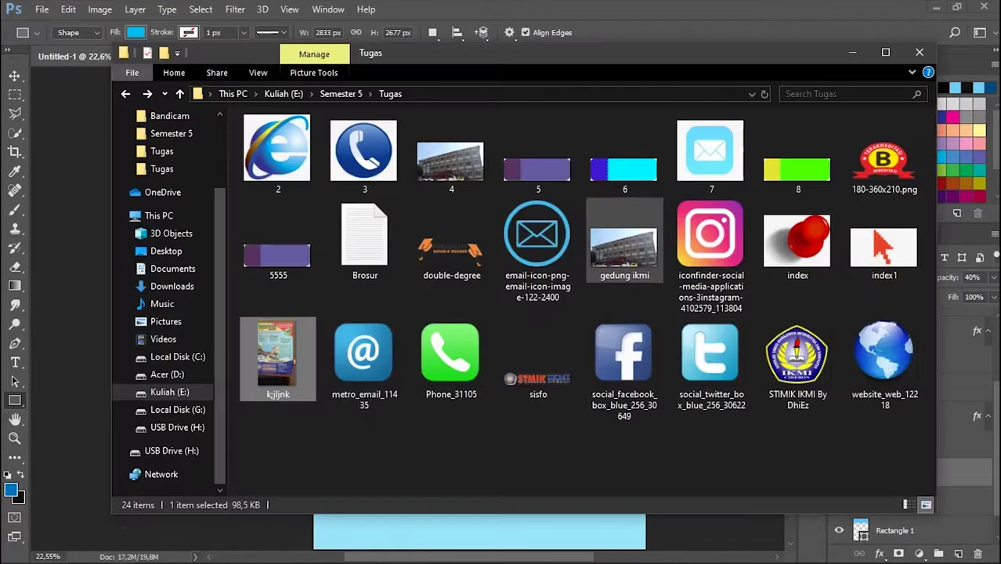
drag(273, 360, 479, 307)
drag(525, 243, 559, 191)
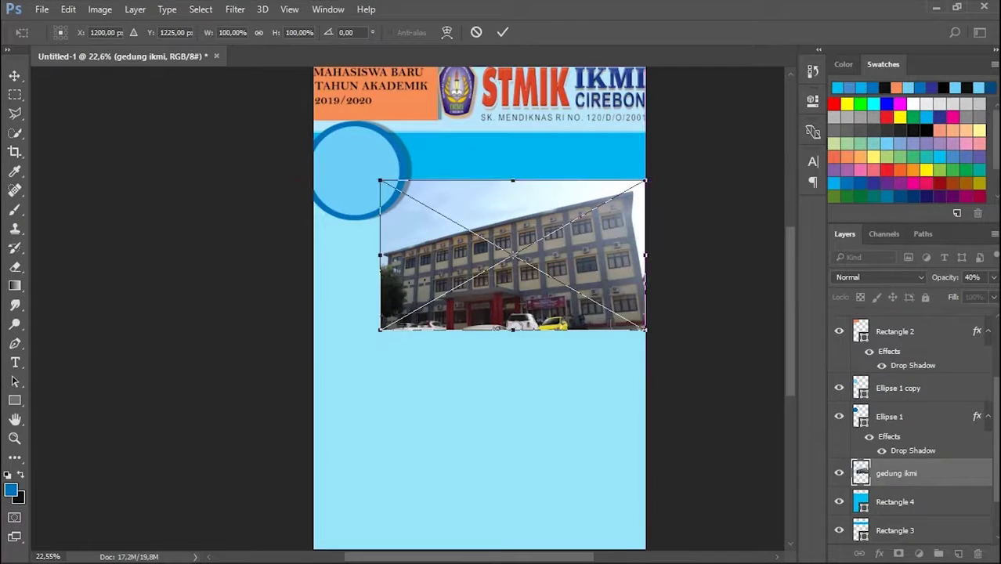
drag(380, 329, 304, 390)
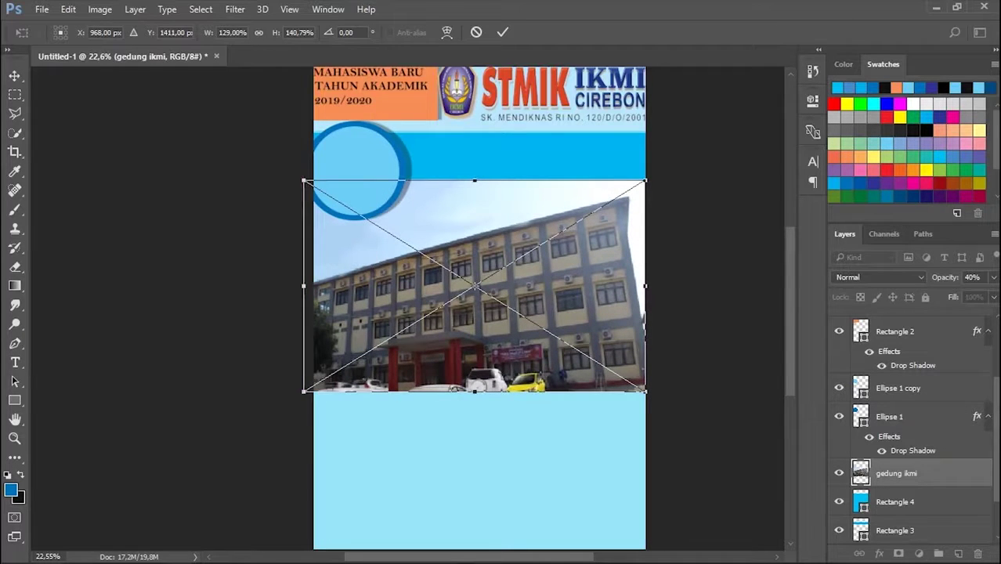
drag(475, 390, 474, 402)
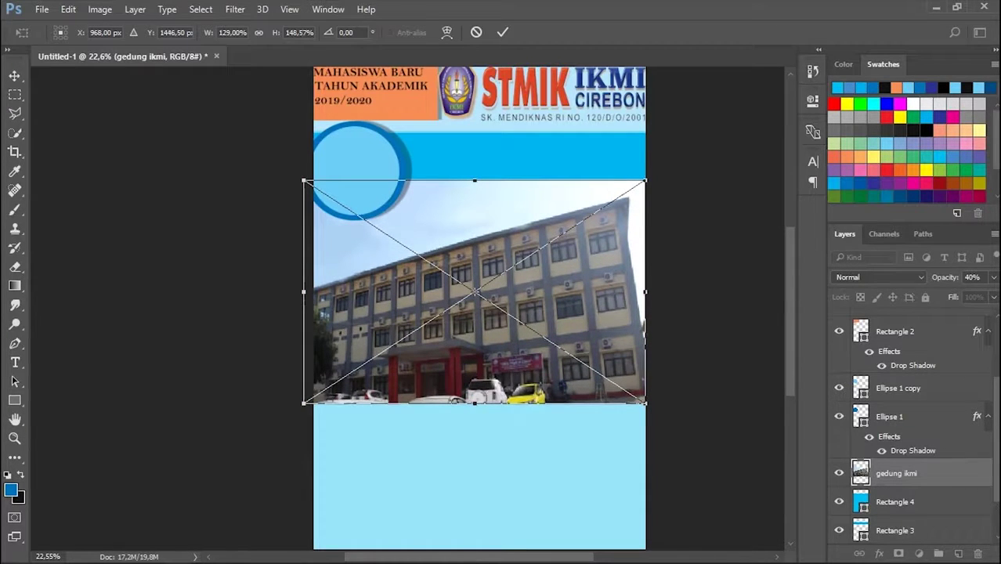
key(u)
scroll(479, 305, down, 3)
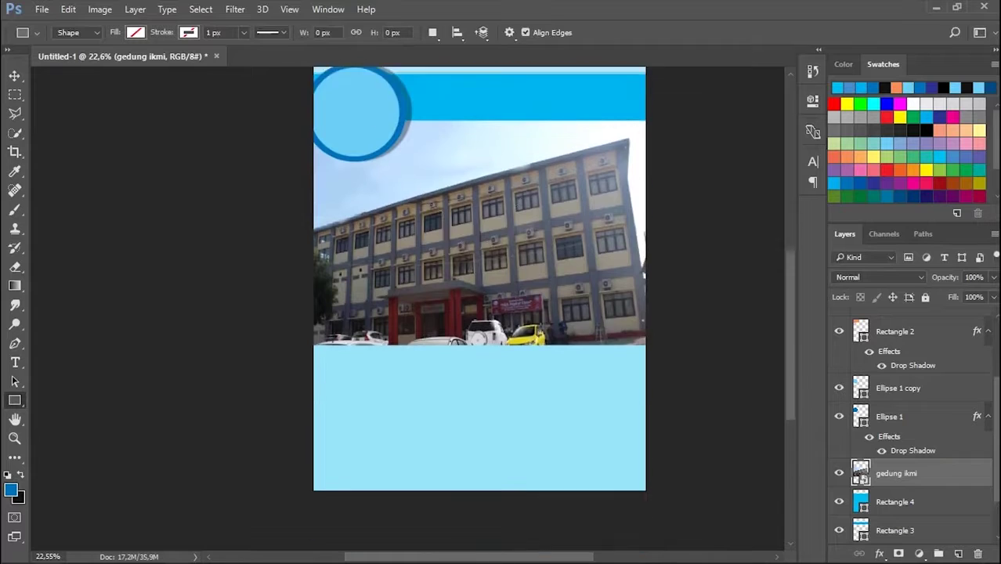
scroll(479, 305, up, 3)
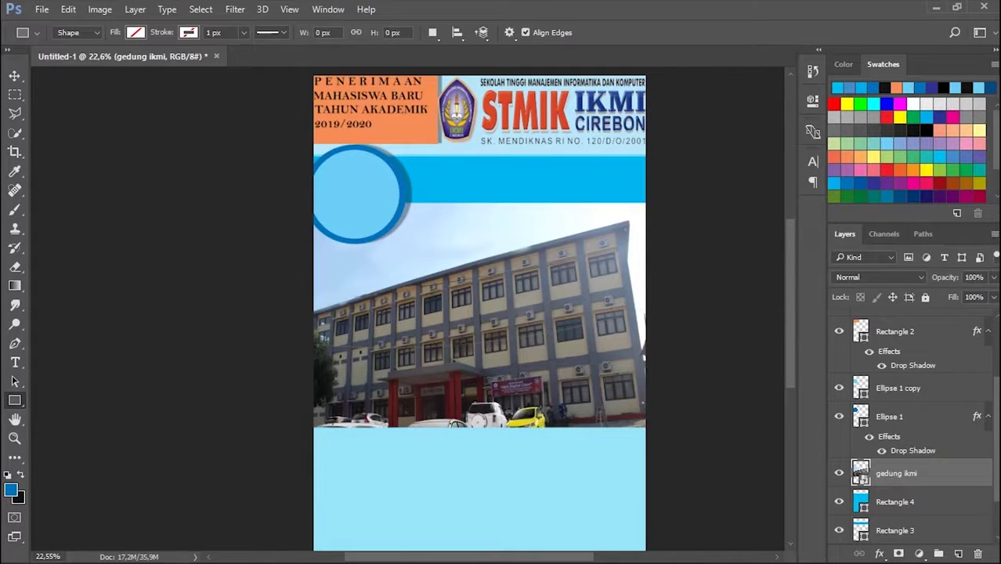
scroll(479, 305, down, 2)
scroll(480, 305, up, 2)
Brush pale blue along the building photo's lower edge with the 187 px soft brush to blend it into the background
key(b)
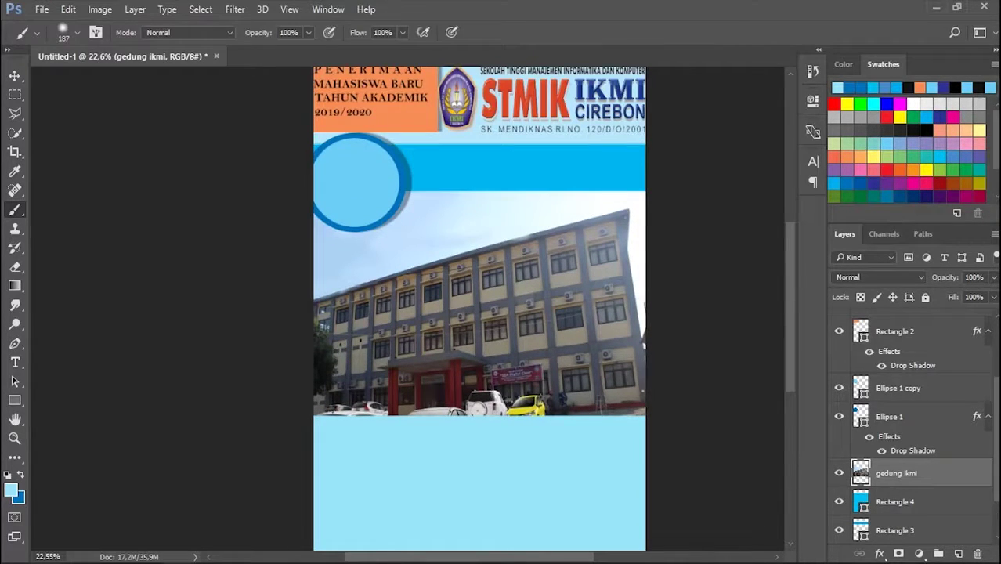
mouse_move(305, 414)
mouse_down()
mouse_move(328, 429)
mouse_move(644, 415)
mouse_up()
key(alt+Tab)
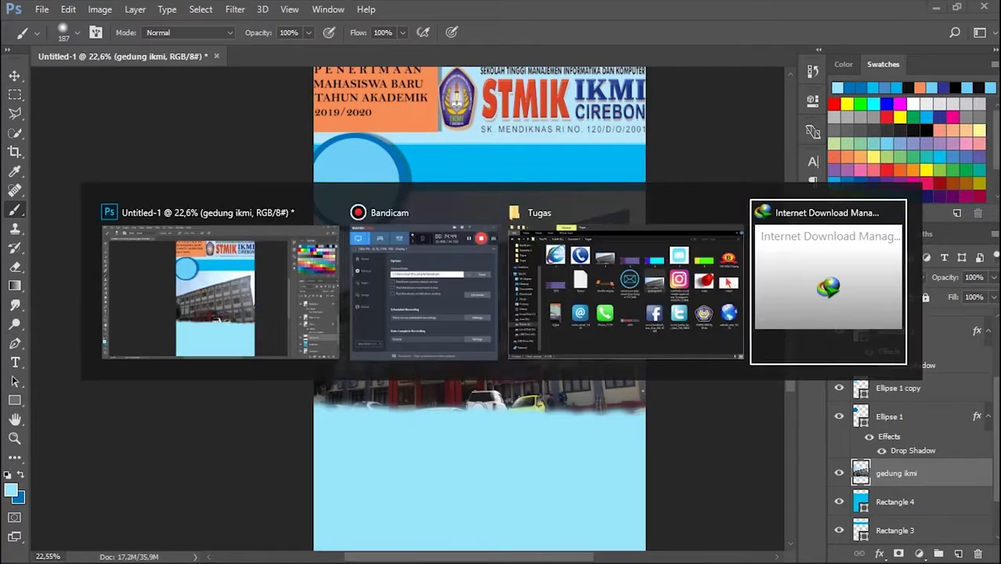
key(alt+Tab)
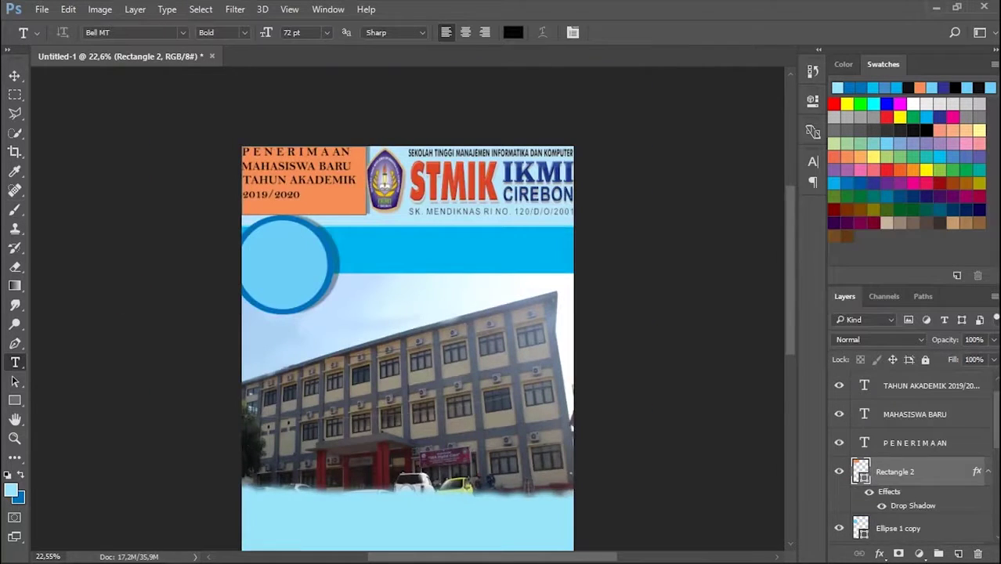
Recolour the orange title block with the bright blue sampled from the horizontal bar
scroll(408, 336, down, 1)
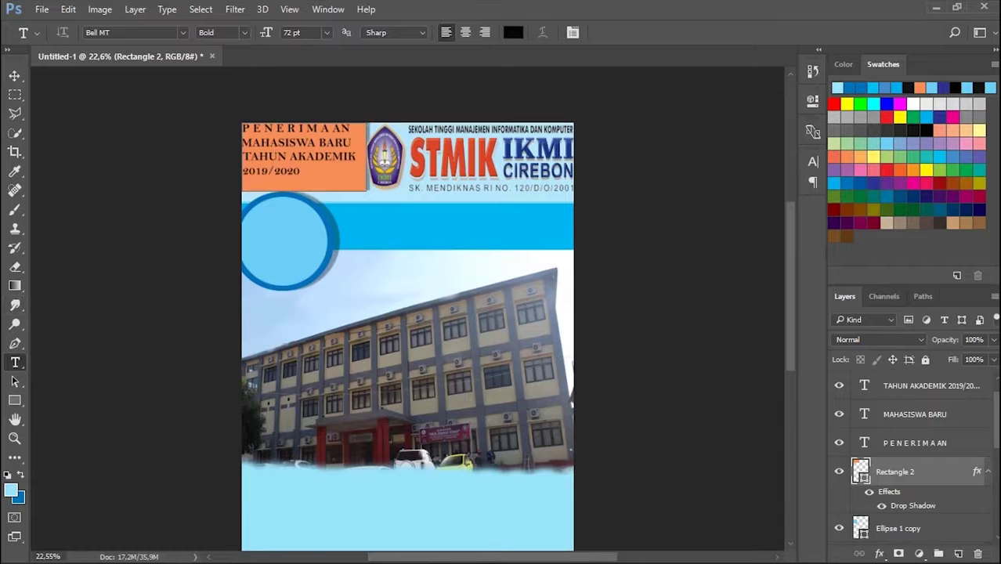
click(813, 99)
click(603, 188)
click(756, 209)
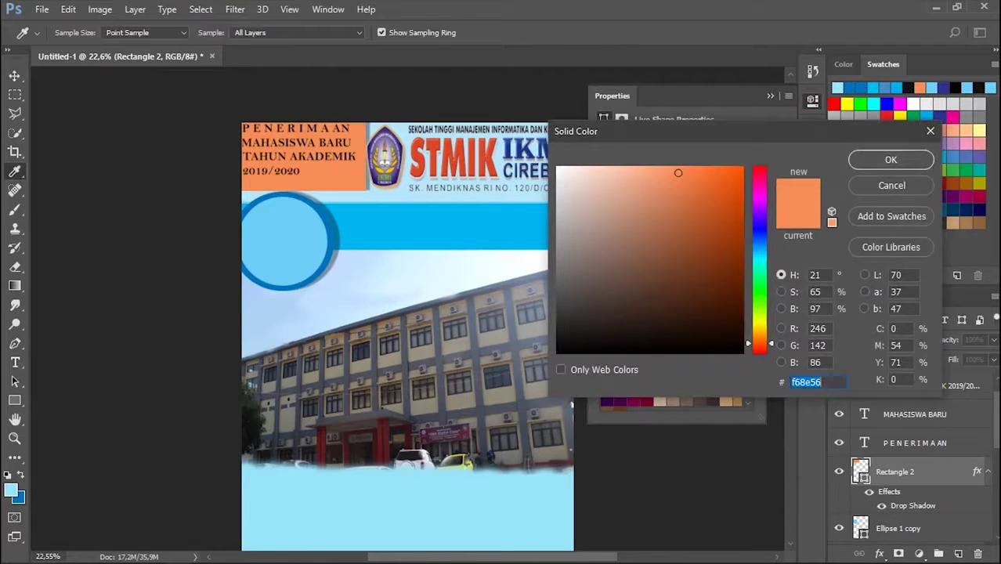
click(427, 211)
key(Return)
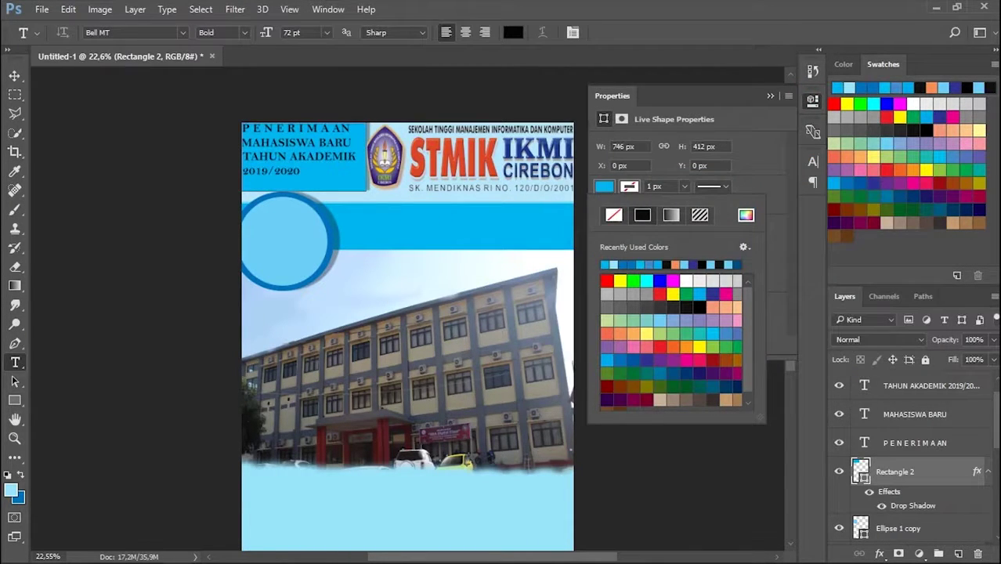
Try a muted light blue and a bright blue fill on the title block, and fill it with yellow
click(745, 214)
mouse_move(652, 184)
mouse_down()
mouse_move(619, 178)
mouse_move(628, 188)
mouse_up()
key(Return)
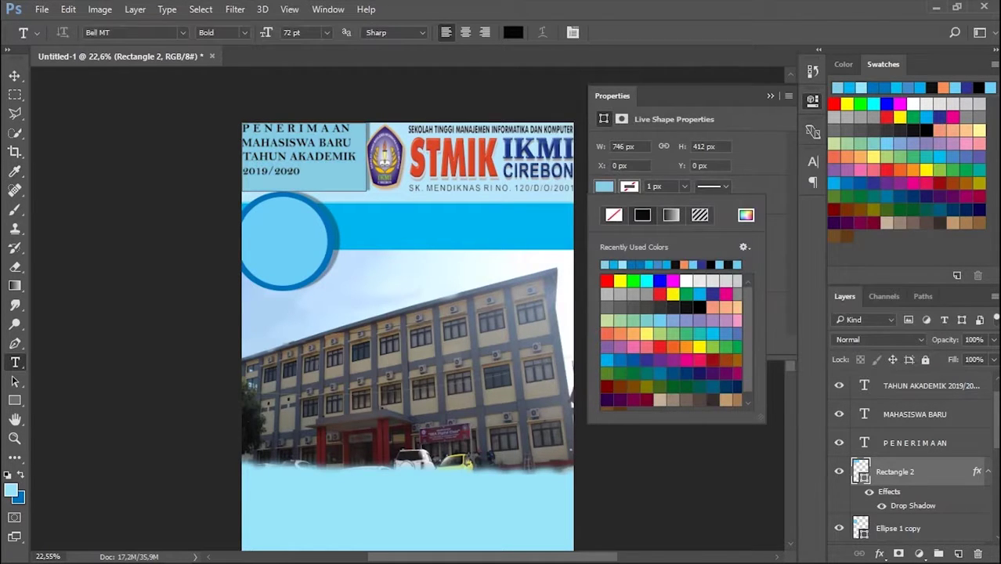
click(619, 361)
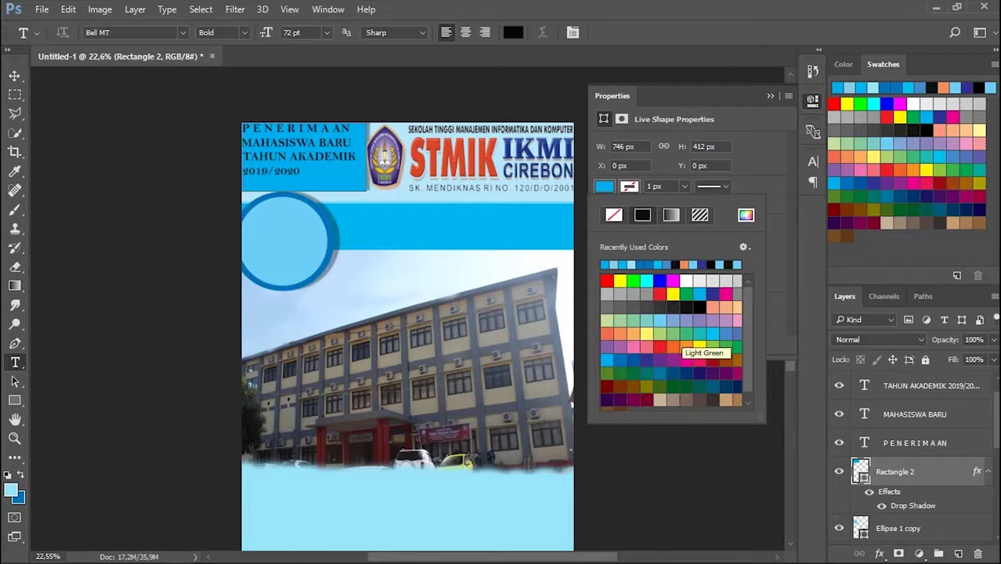
click(674, 295)
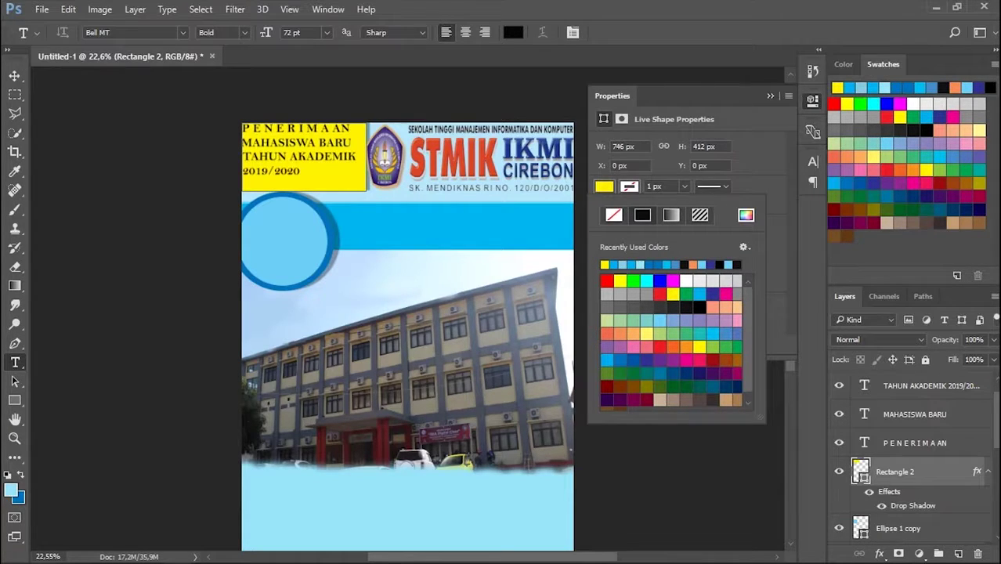
Try 20% opacity on the yellow title block and restore its layer opacity to 100%
click(971, 339)
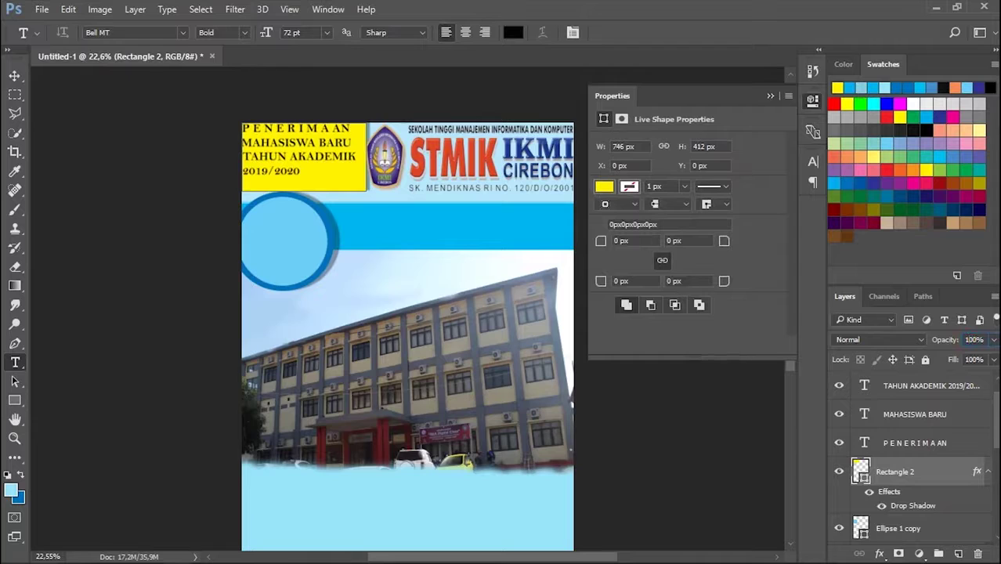
text(20)
key(BackSpace)
key(BackSpace)
text(5)
key(BackSpace)
text(100)
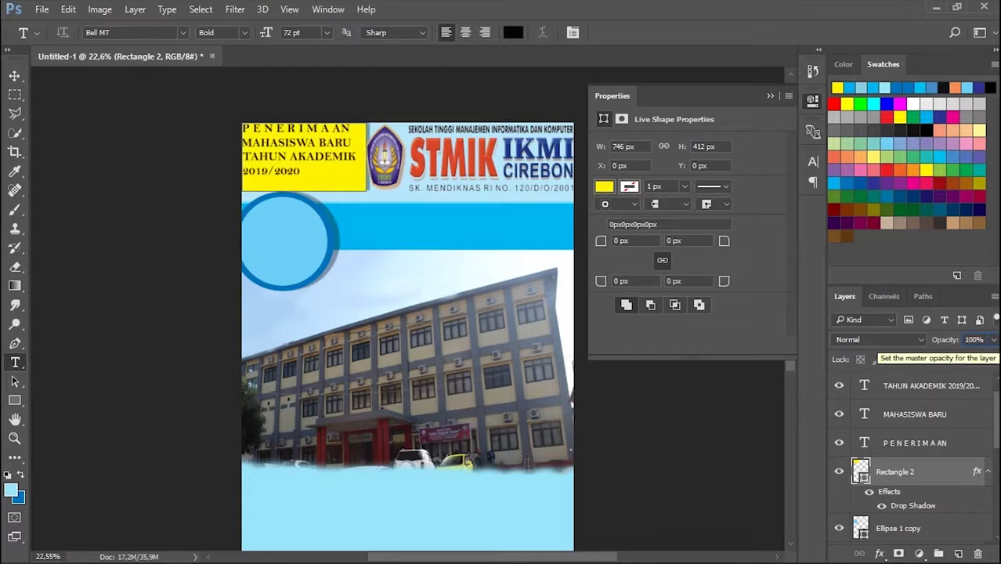
key(Return)
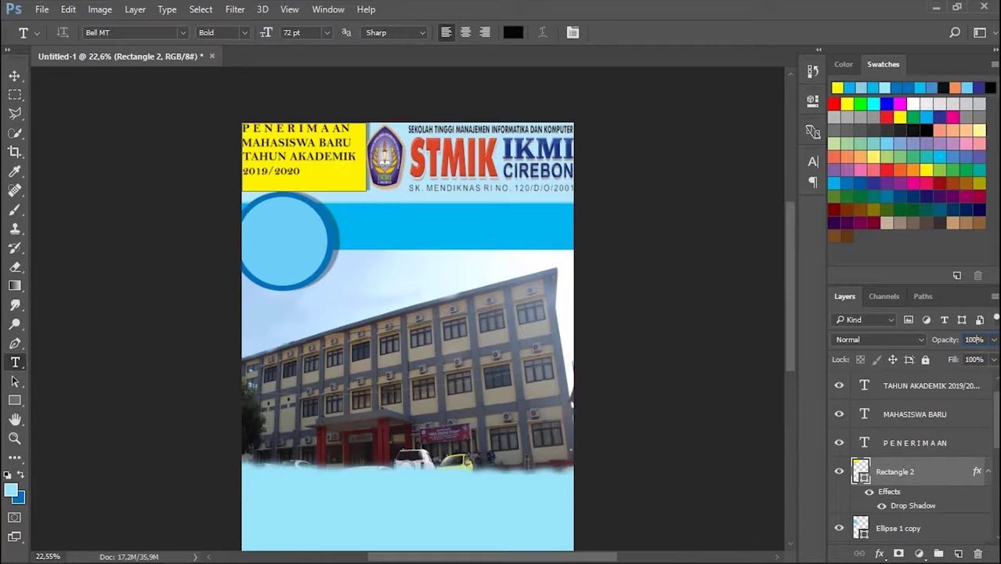
Move the sisfo header logo below the building photo near the page bottom and widen it to 125.83%
click(498, 159)
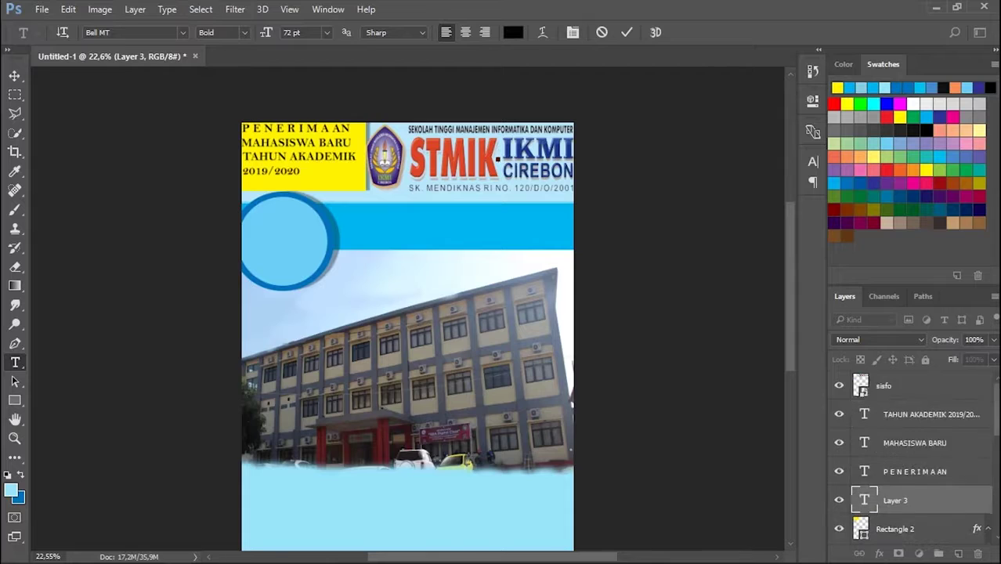
scroll(901, 461, down, 10)
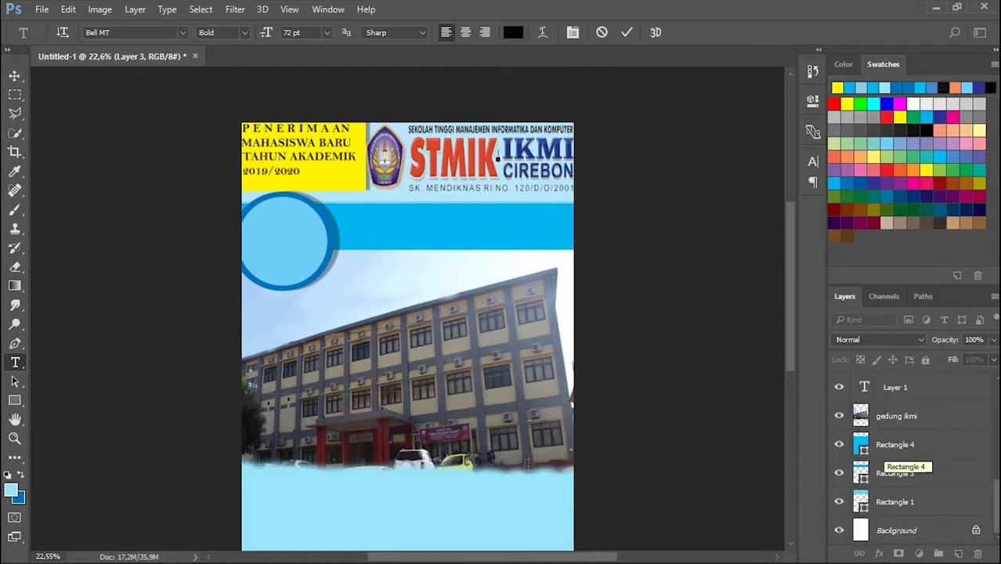
scroll(901, 462, up, 10)
click(883, 385)
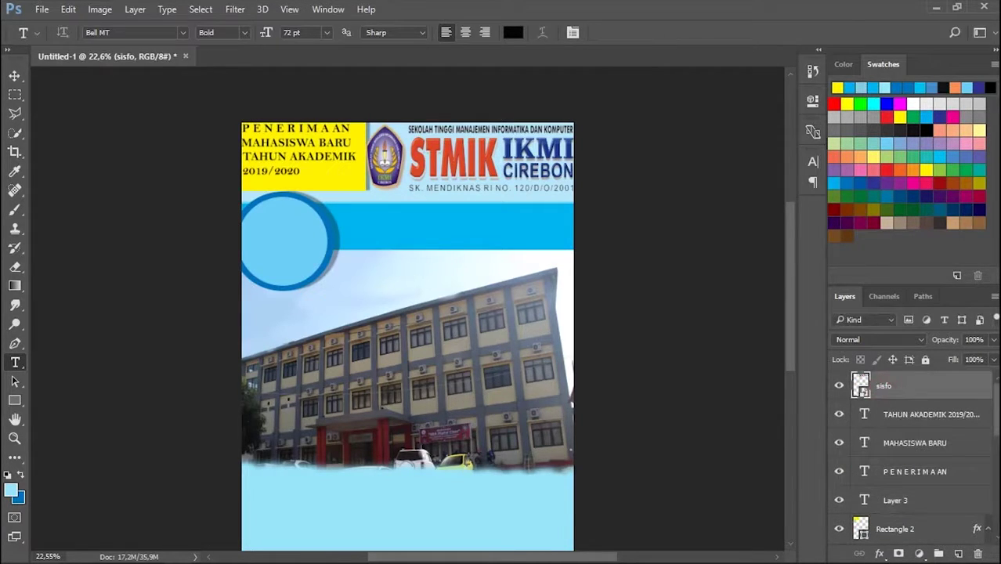
key(ctrl+t)
drag(548, 129, 428, 435)
scroll(429, 435, up, 3)
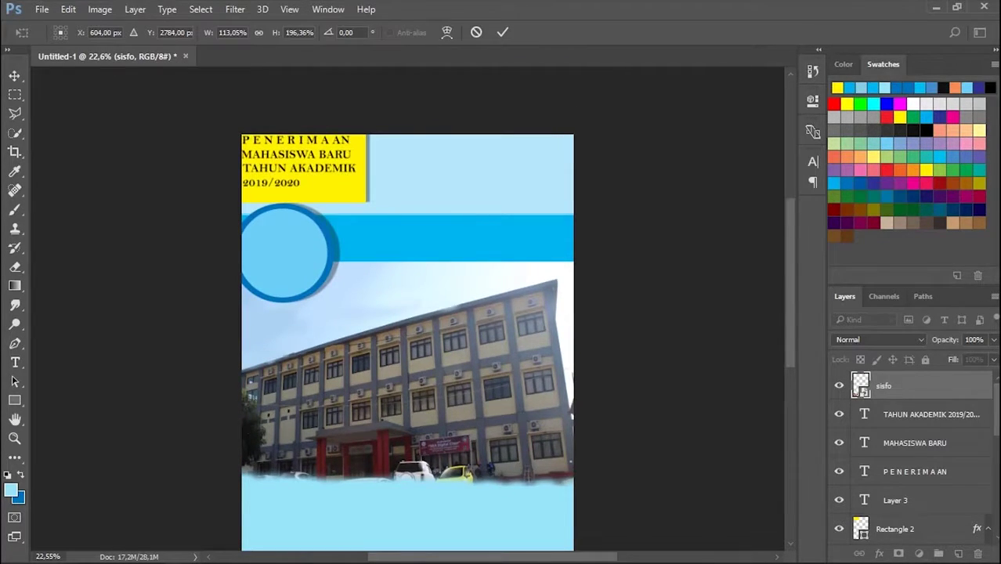
scroll(442, 470, down, 3)
mouse_move(447, 501)
mouse_down()
mouse_move(473, 489)
mouse_move(438, 494)
mouse_up()
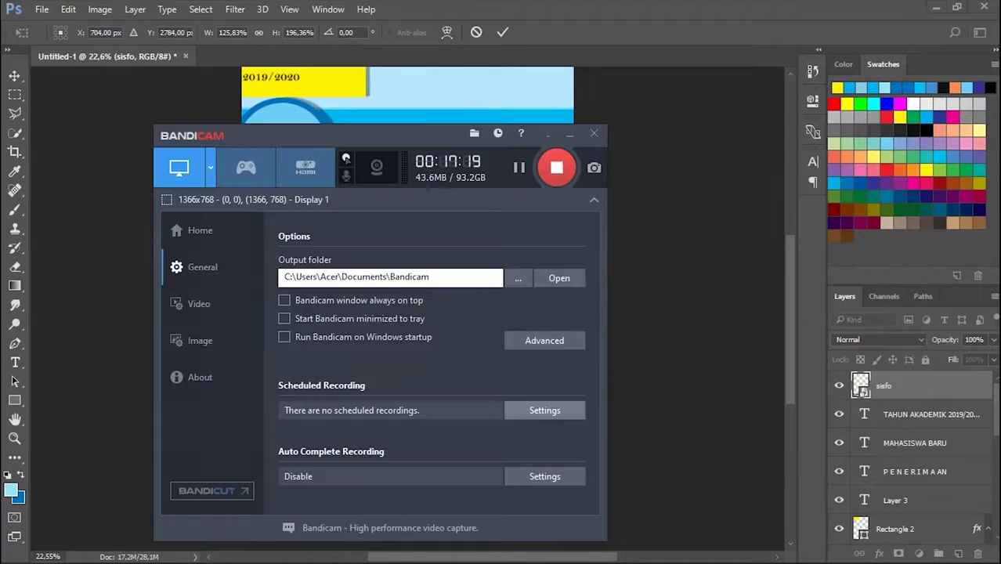
key(Return)
key(t)
scroll(407, 298, up, 1)
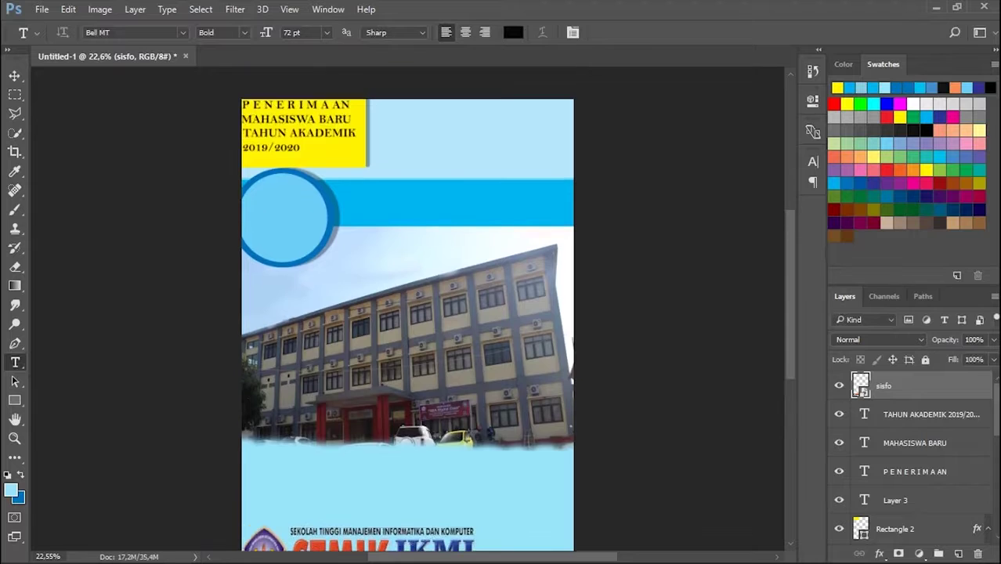
Delete the yellow title block rectangle (Rectangle 2) from behind the admissions text
scroll(912, 454, down, 2)
click(894, 471)
click(914, 386)
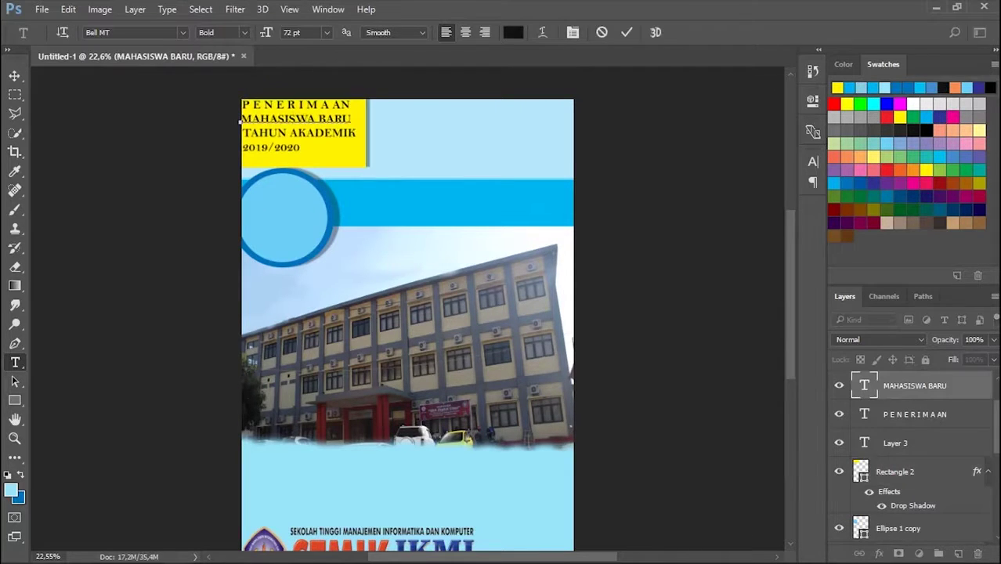
click(294, 119)
right_click(895, 471)
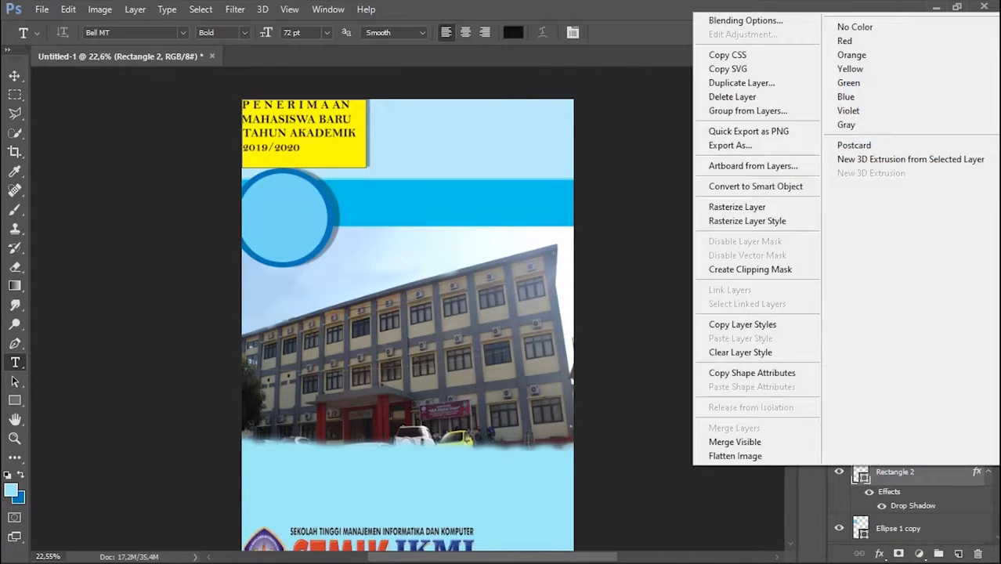
click(600, 321)
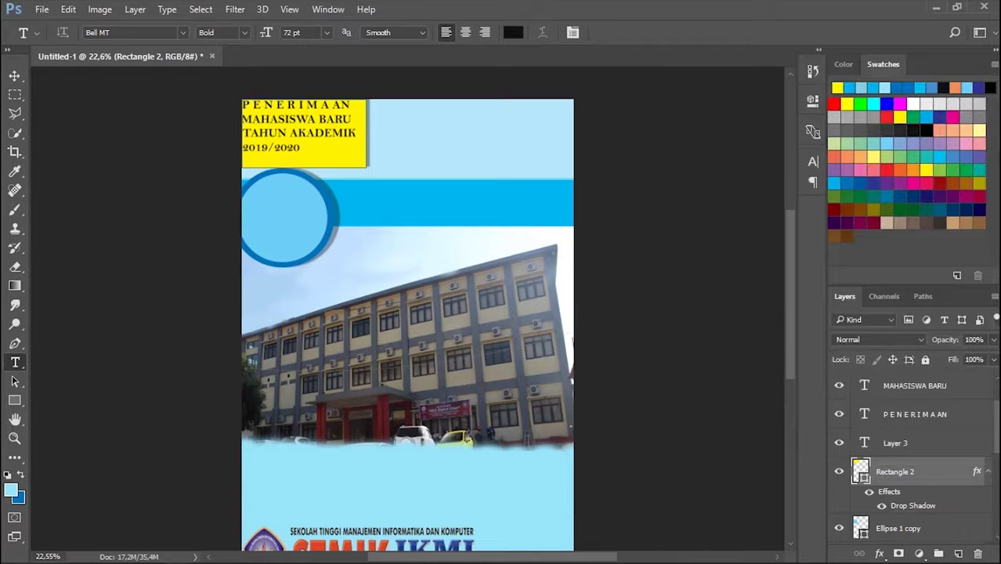
click(977, 553)
click(441, 227)
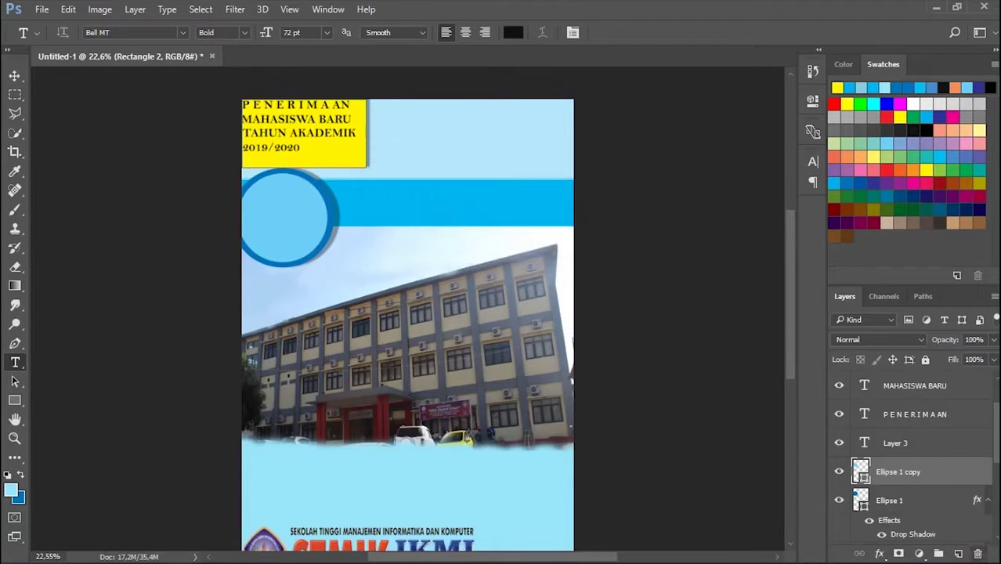
Enlarge the MAHASISWA BARU title text to about 238.6 pt
click(302, 105)
key(ctrl+a)
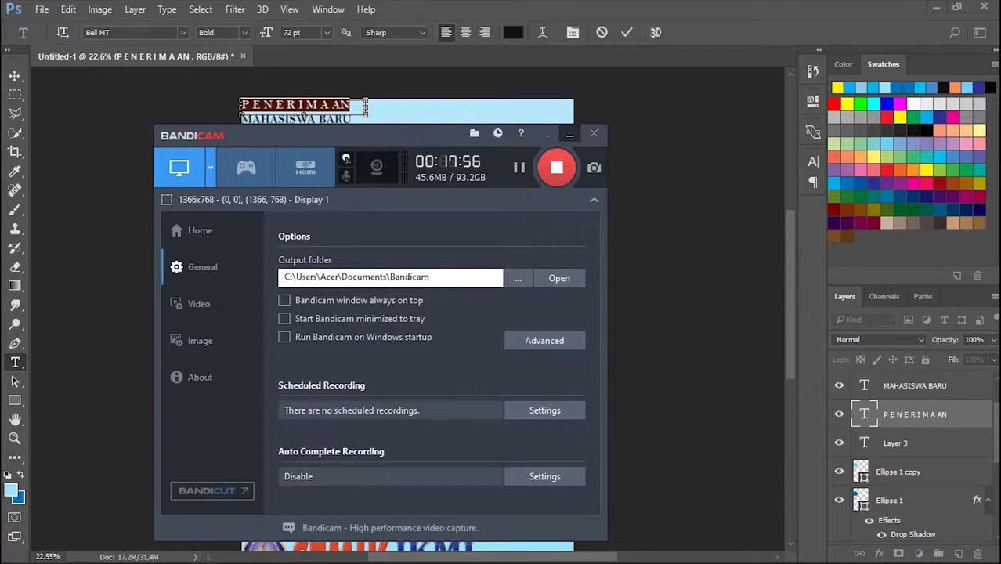
click(241, 119)
key(ctrl+a)
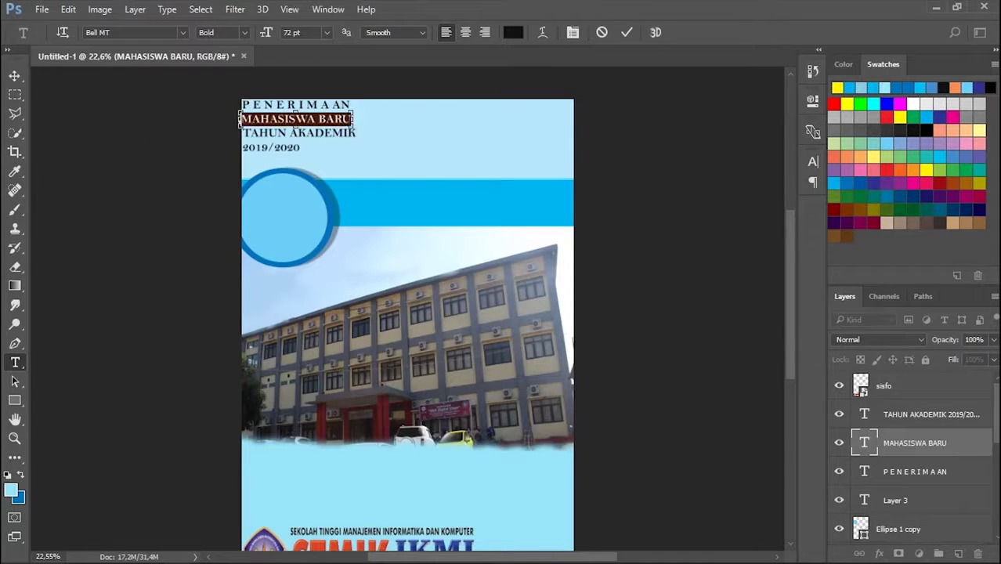
key(ctrl+t)
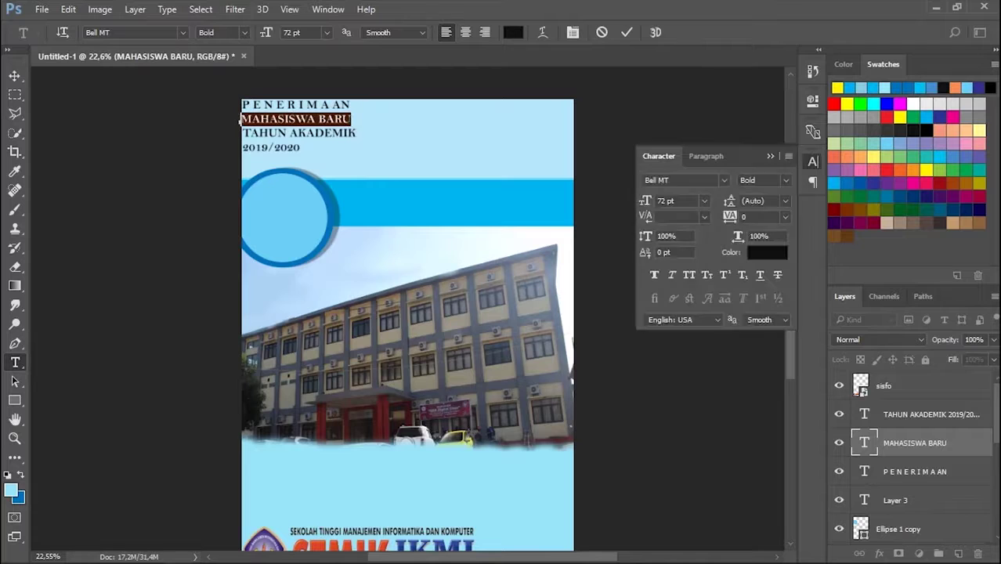
key(ctrl+t)
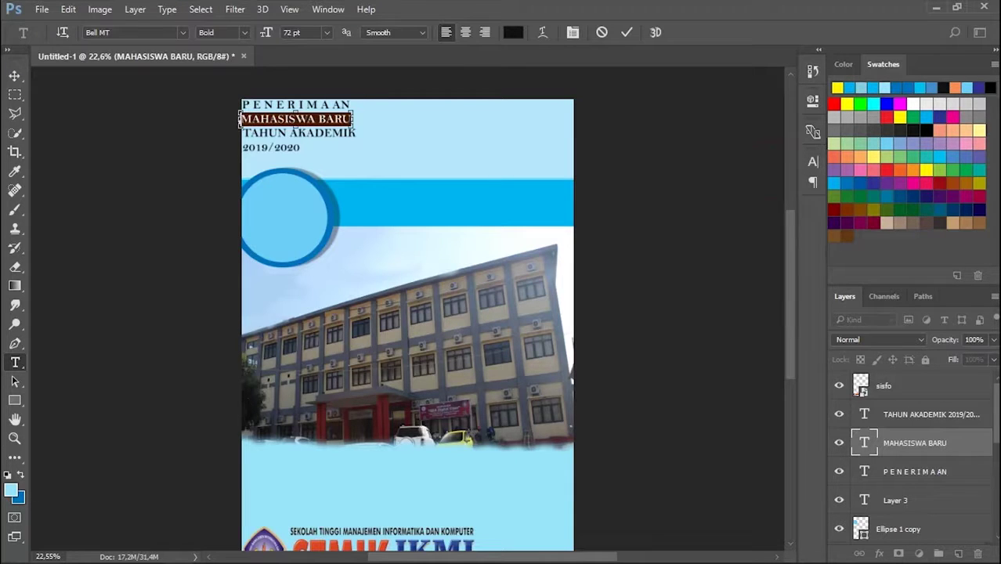
drag(241, 119, 241, 142)
drag(419, 149, 470, 156)
click(377, 135)
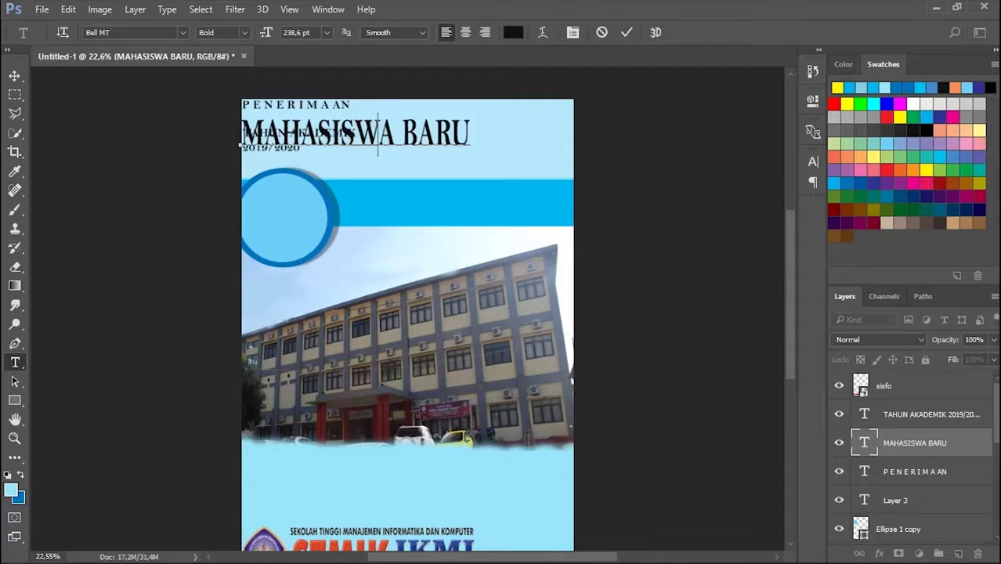
click(436, 135)
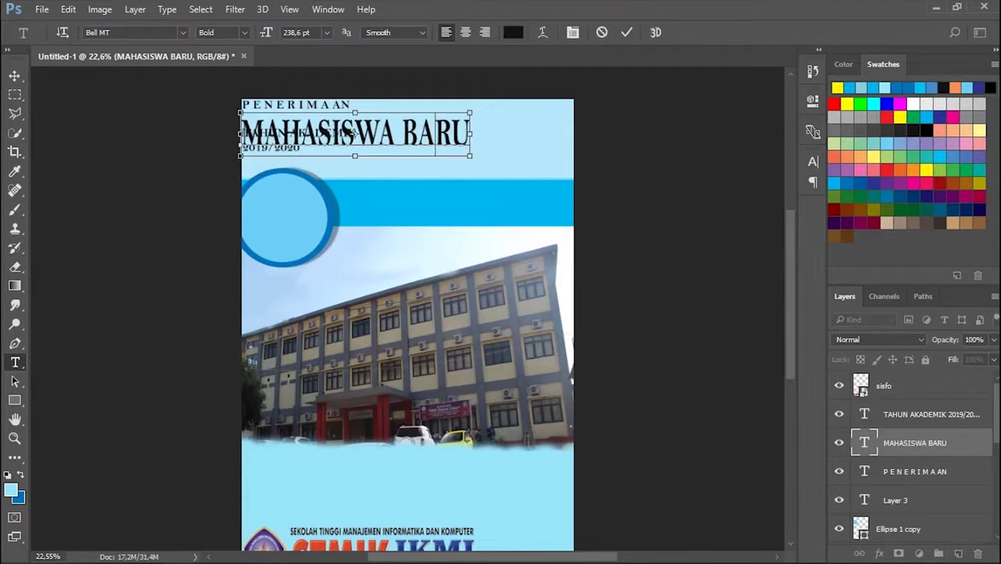
key(ctrl+a)
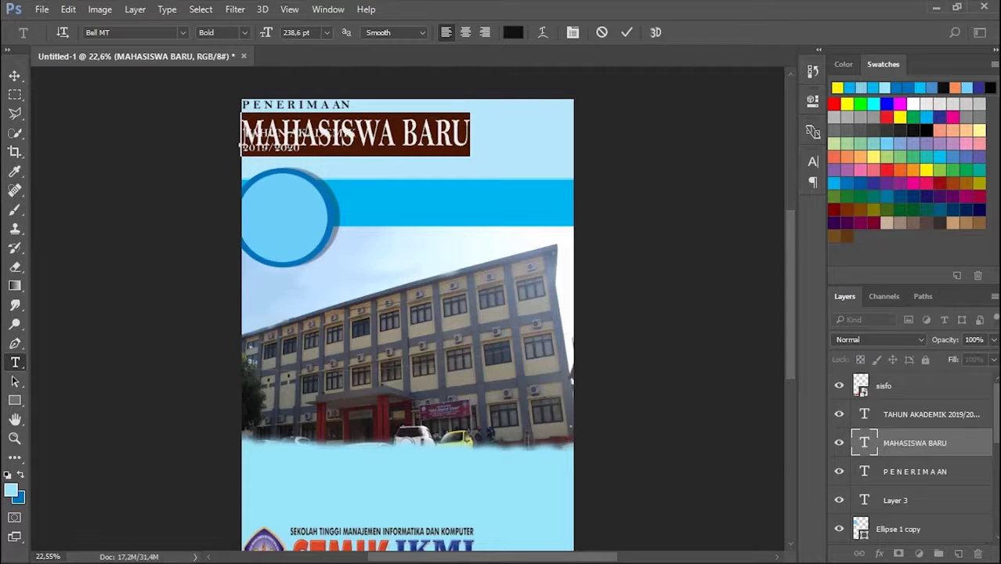
Move the TAHUN AKADEMIK 2019/2020 text down to the blue bar and place MAHASISWA BARU directly beneath PENERIMAAN
click(14, 75)
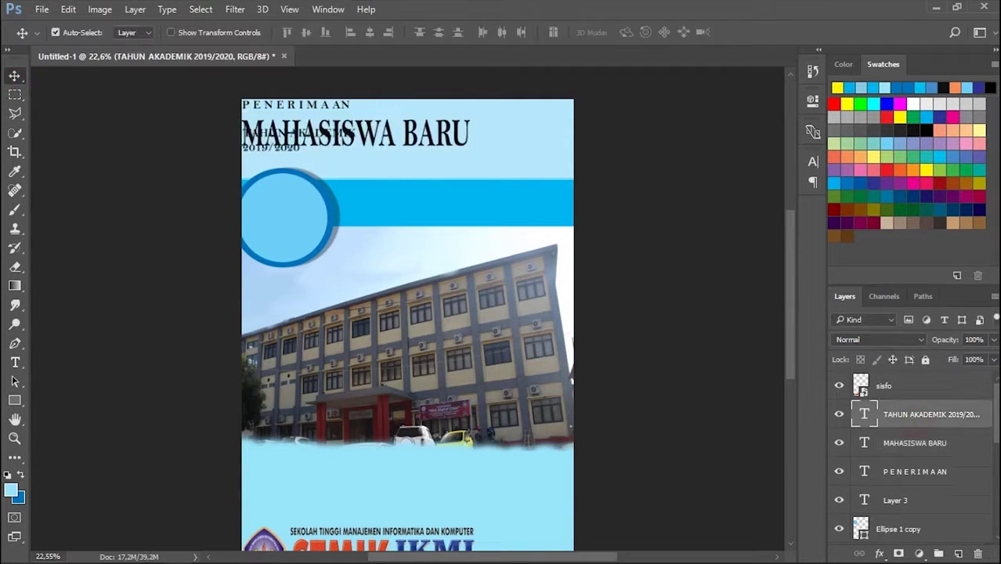
mouse_move(314, 117)
mouse_down()
mouse_move(403, 144)
mouse_move(403, 79)
mouse_move(323, 114)
mouse_up()
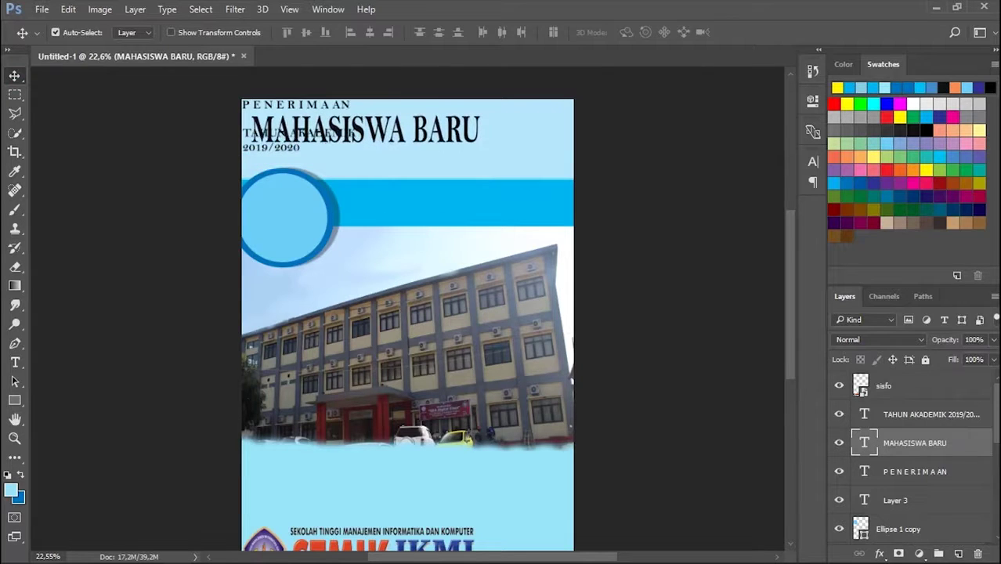
click(908, 414)
click(909, 442)
key(ctrl+z)
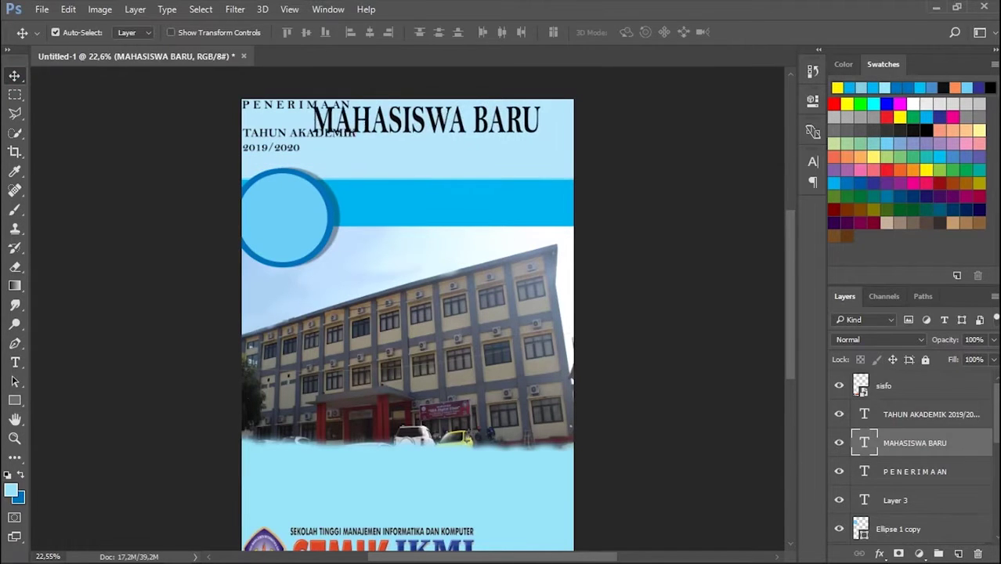
click(909, 414)
drag(279, 142, 395, 220)
click(430, 121)
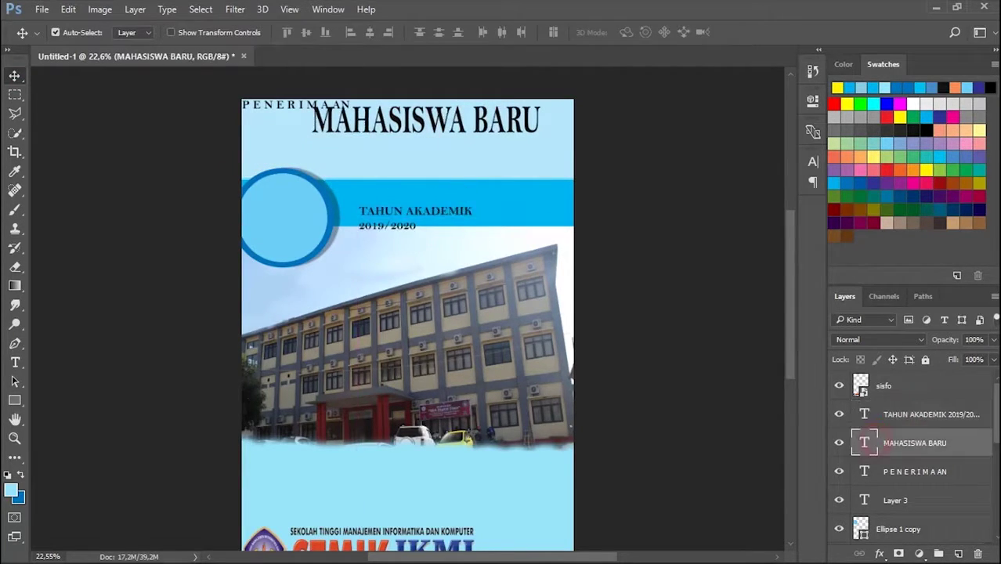
drag(430, 122, 371, 119)
Apply a drop shadow to the MAHASISWA BARU text with 43% opacity and 15 px distance
double_click(977, 436)
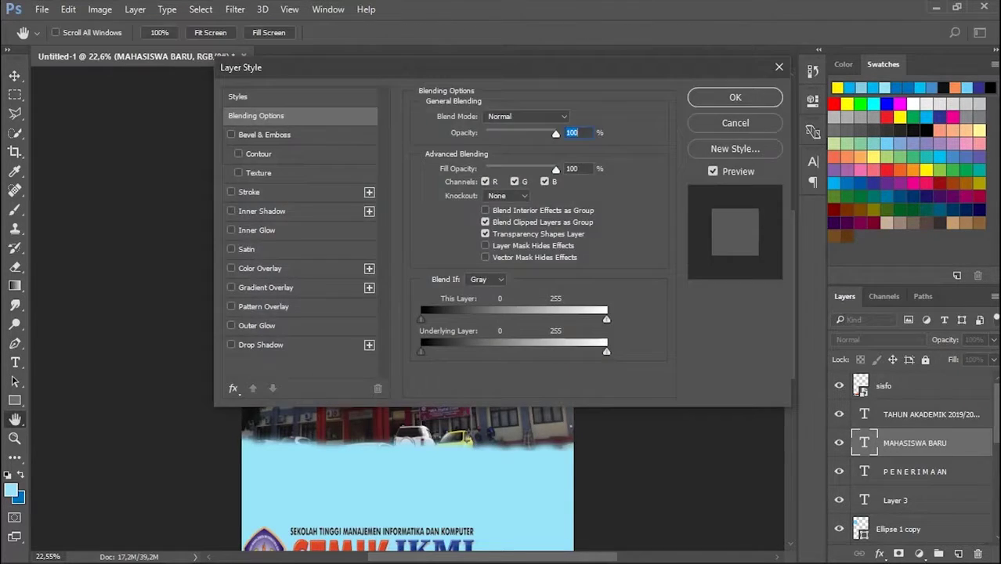
drag(313, 67, 500, 83)
click(417, 360)
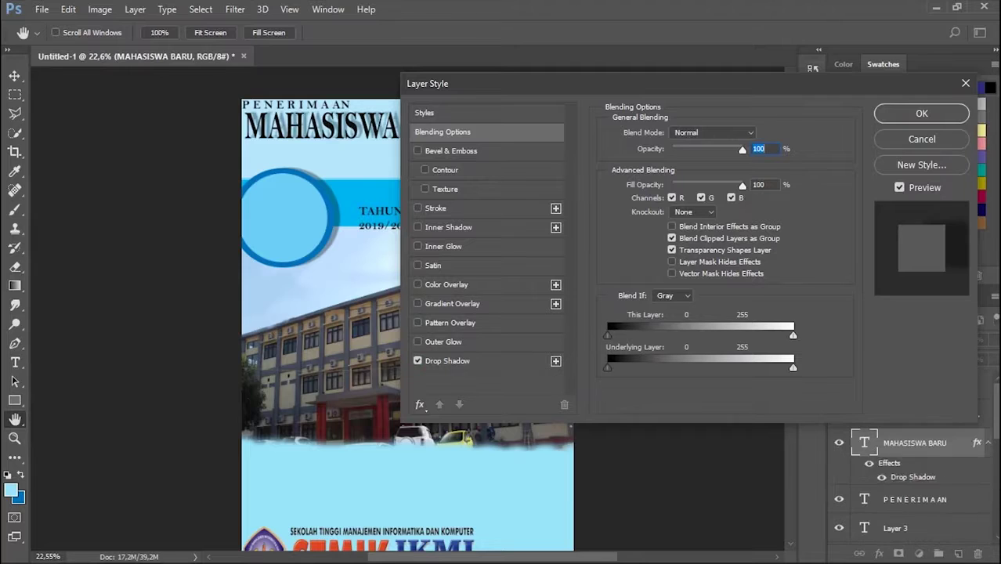
click(488, 360)
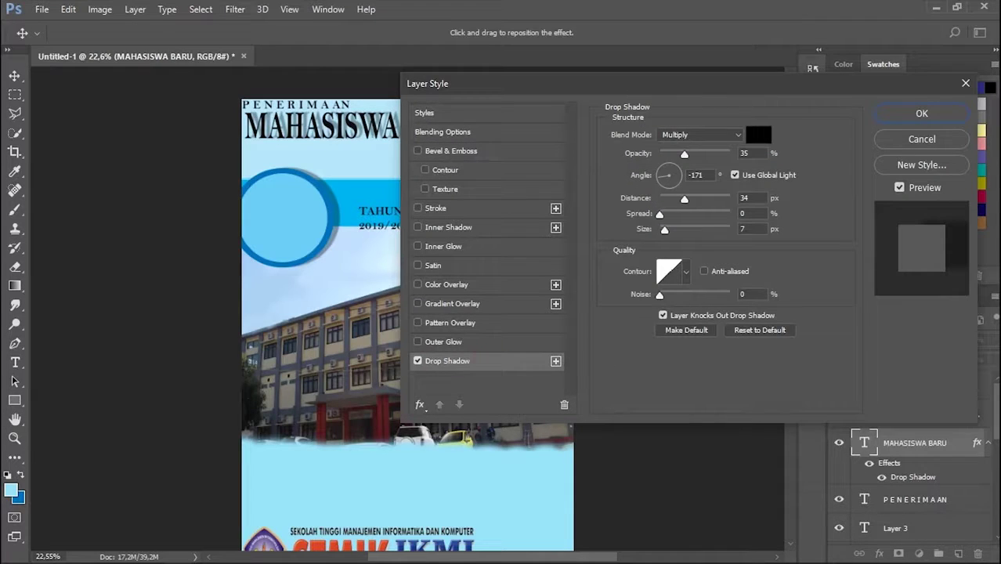
drag(684, 199, 667, 199)
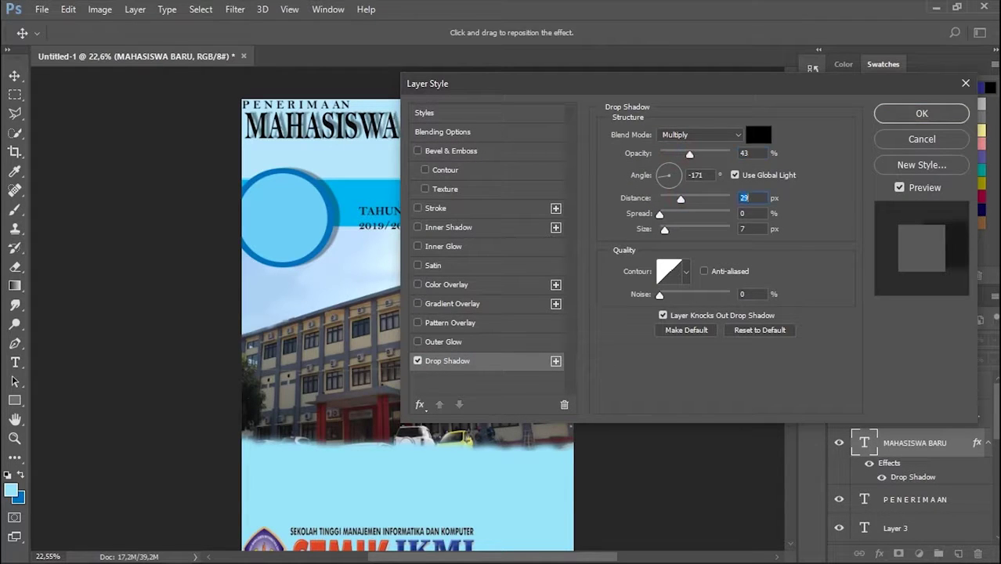
key(Up)
key(Up)
key(Up)
key(Up)
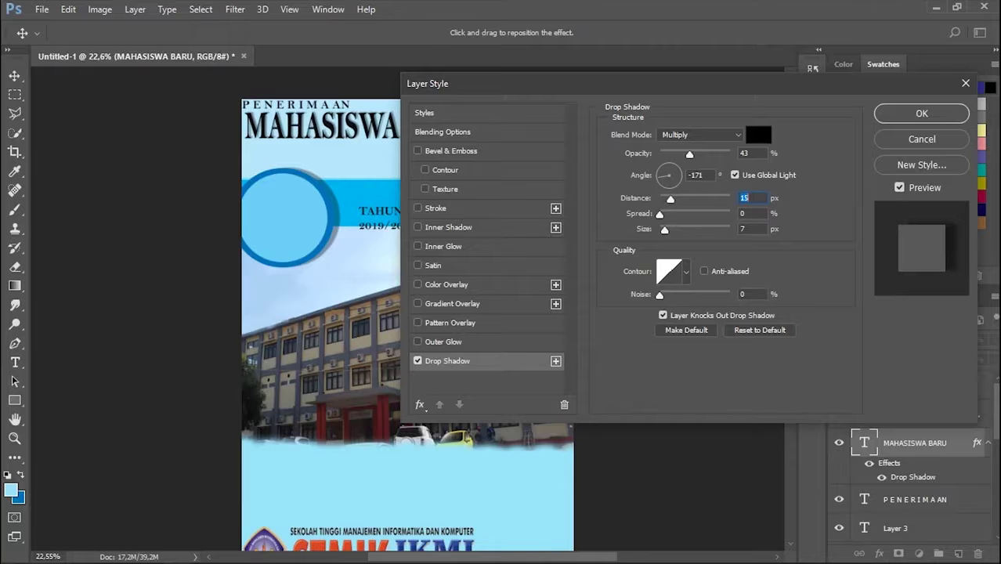
key(Return)
Place the TAHUN AKADEMIK 2019/2020 text under MAHASISWA BARU, scale it to 117.56%, and nudge it to the right
drag(423, 213, 391, 143)
key(ctrl+t)
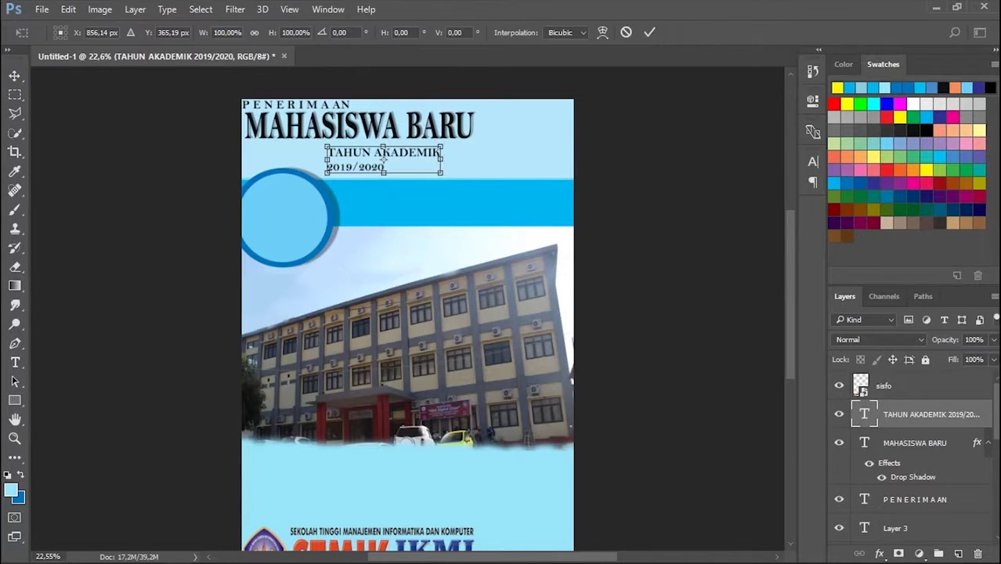
drag(441, 172, 462, 177)
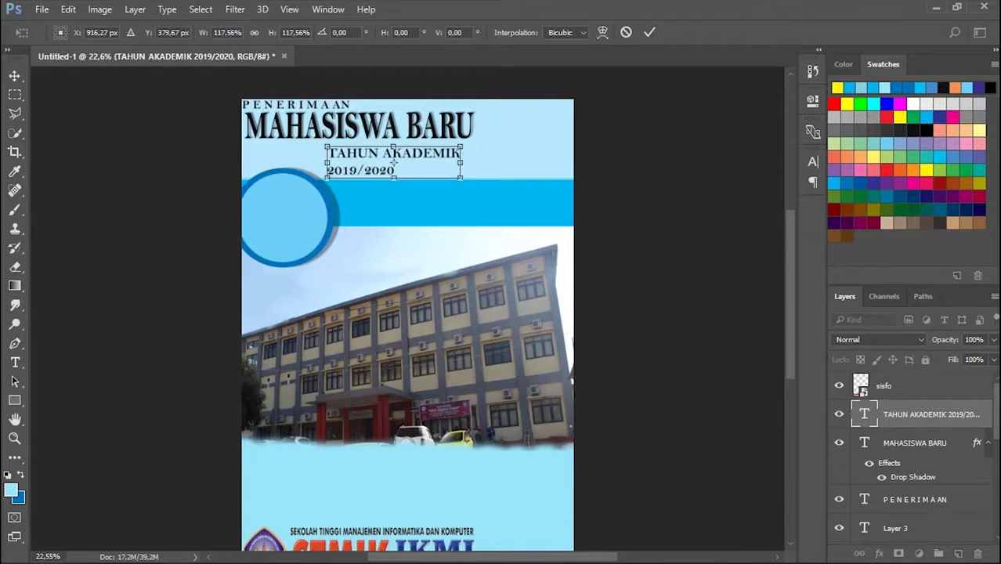
key(Return)
key(shift+Right)
key(shift+Right)
key(shift+Right)
key(shift+Right)
key(shift+Right)
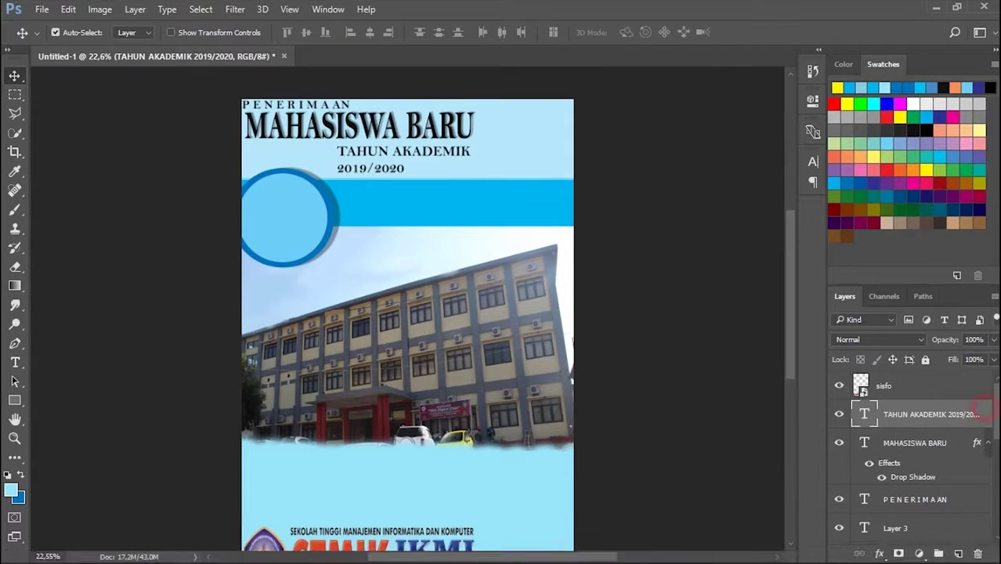
Add a drop shadow to the TAHUN AKADEMIK 2019/2020 text layer
double_click(977, 413)
click(418, 360)
key(Return)
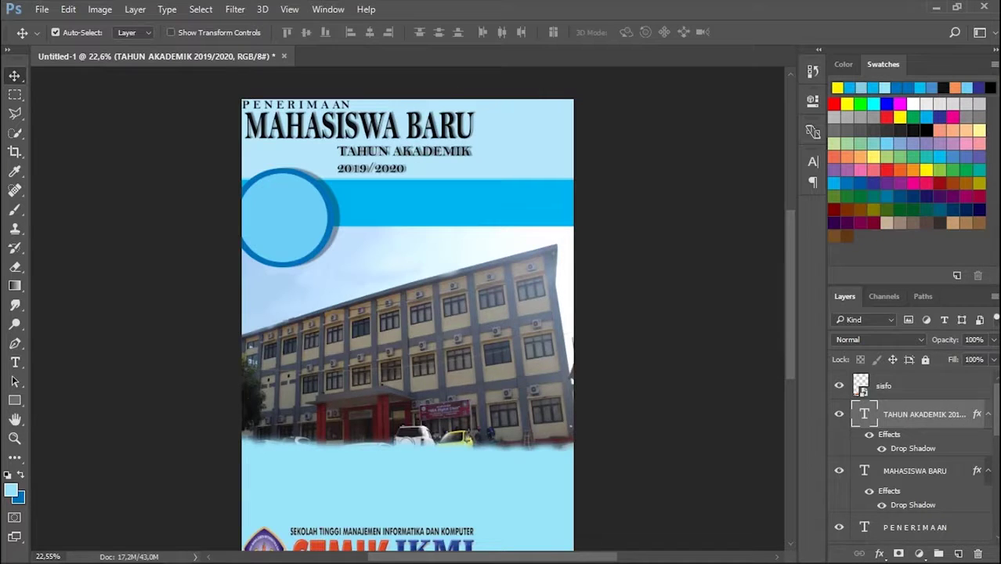
key(alt+Tab)
key(alt+Tab)
double_click(890, 410)
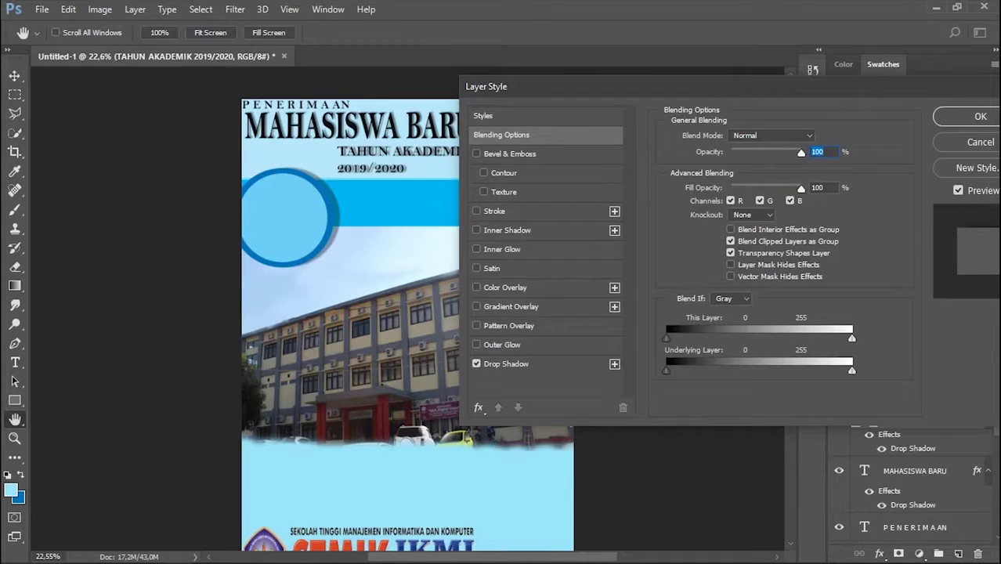
key(Down)
key(Down)
key(Down)
key(Down)
key(Down)
key(Down)
click(816, 188)
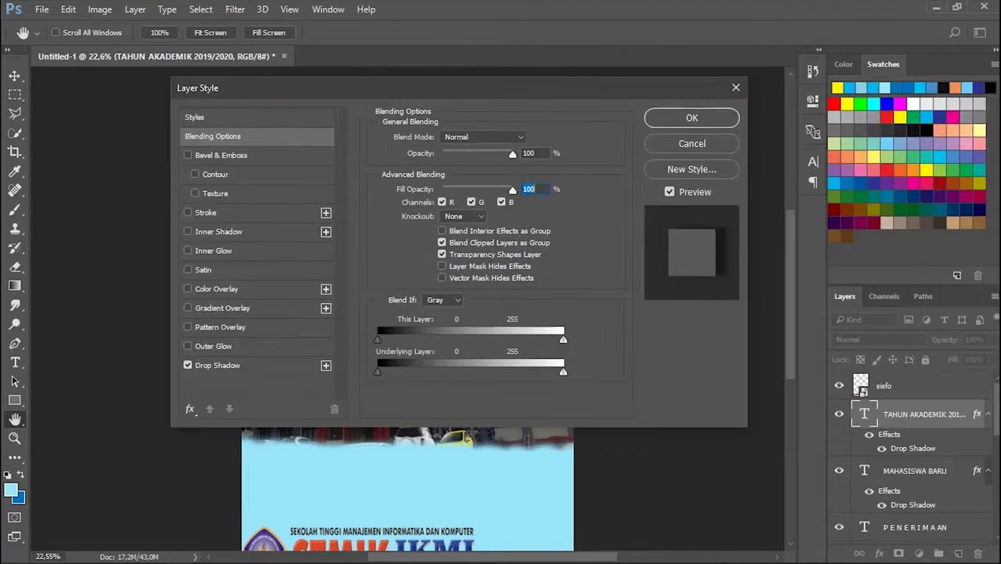
key(Return)
double_click(924, 414)
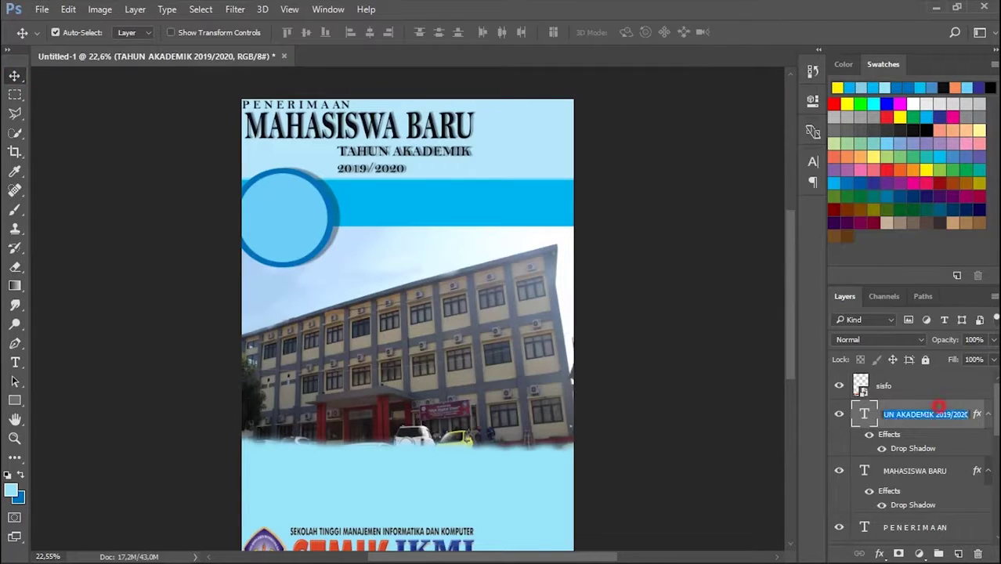
key(Escape)
double_click(937, 406)
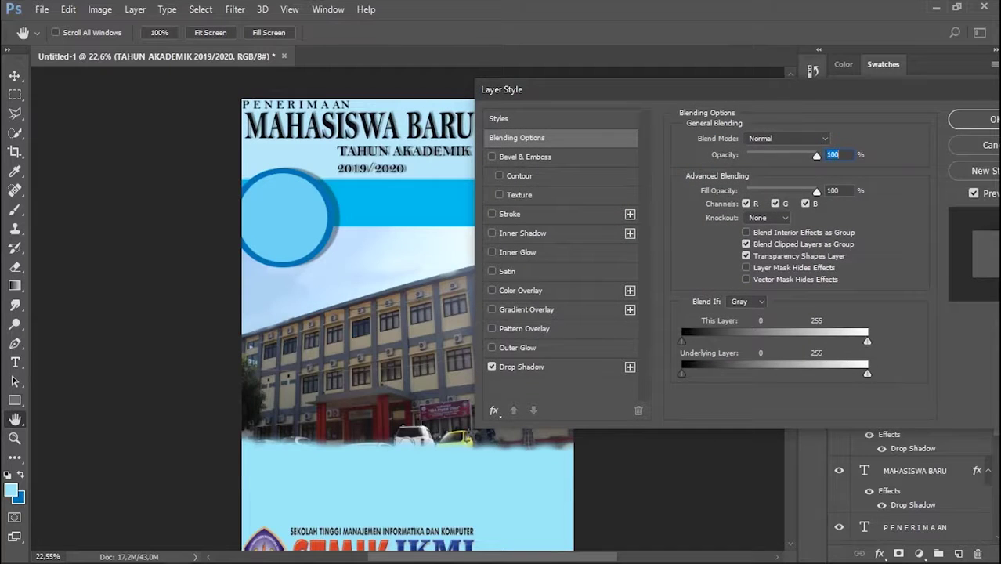
click(832, 190)
key(Return)
Place the STIMIK IKMI By DhiEz logo from the Tugas folder in the page's upper-right corner, scaled to 58.68% width and 59.32% height
scroll(408, 313, down, 1)
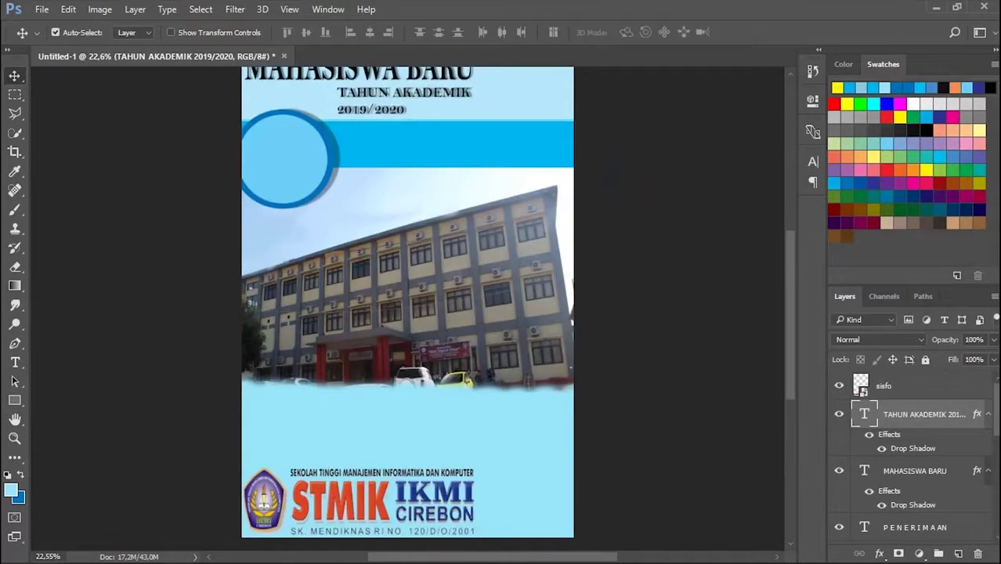
key(alt+Tab)
key(alt+Tab)
key(alt+Tab)
key(alt+Tab)
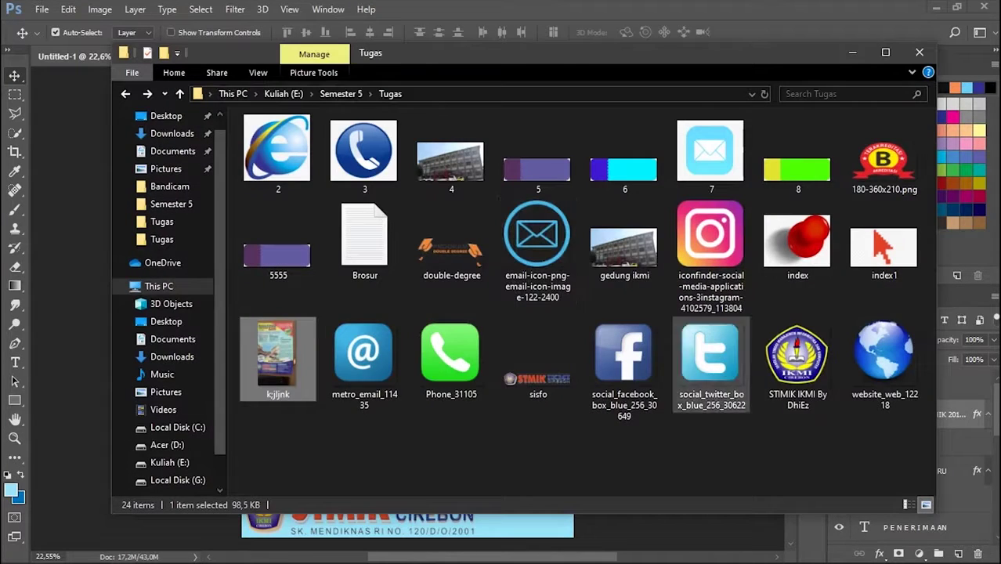
drag(797, 364, 407, 529)
scroll(407, 470, up, 1)
drag(455, 310, 564, 131)
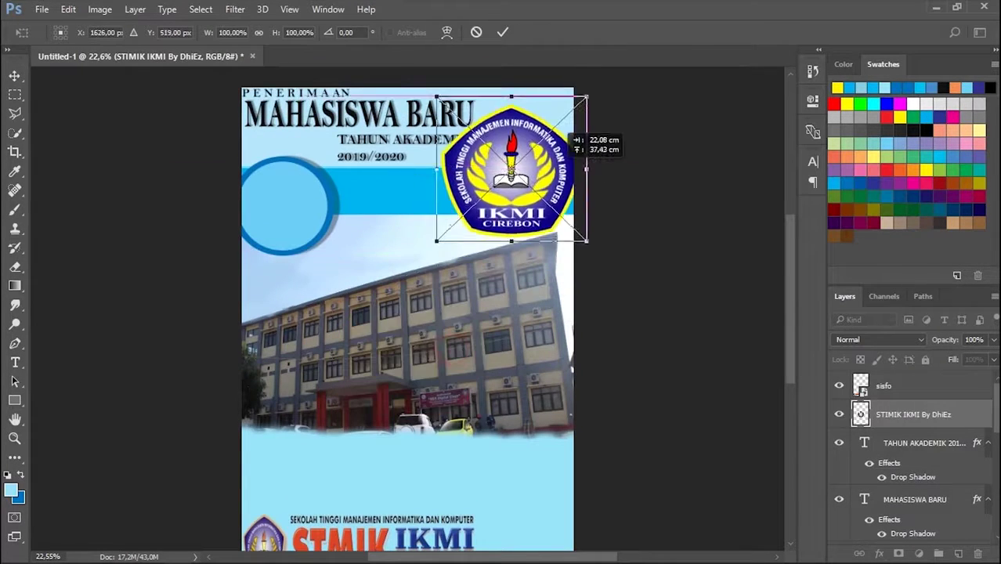
mouse_move(586, 98)
mouse_down()
mouse_move(572, 90)
mouse_move(524, 139)
mouse_move(574, 84)
mouse_up()
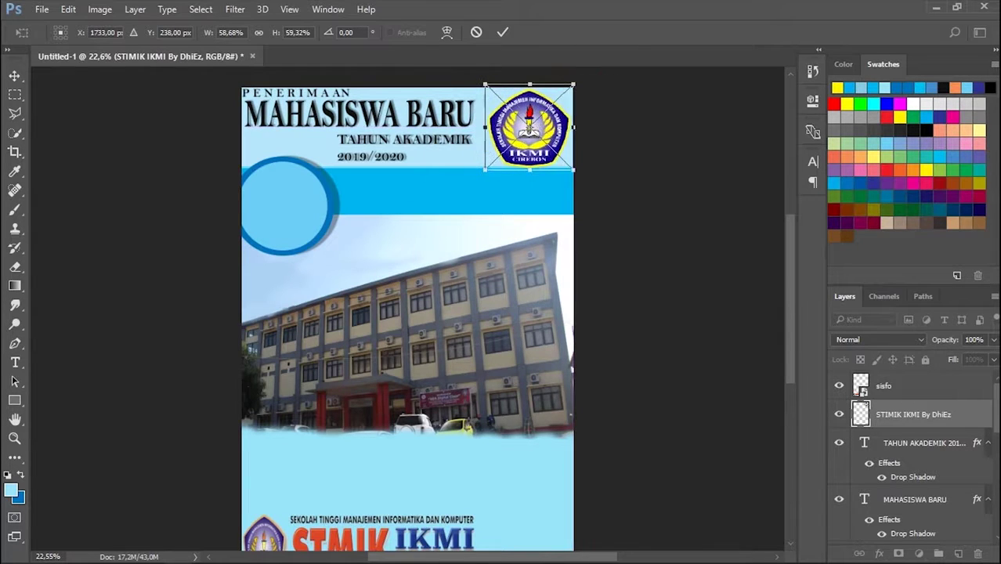
key(Return)
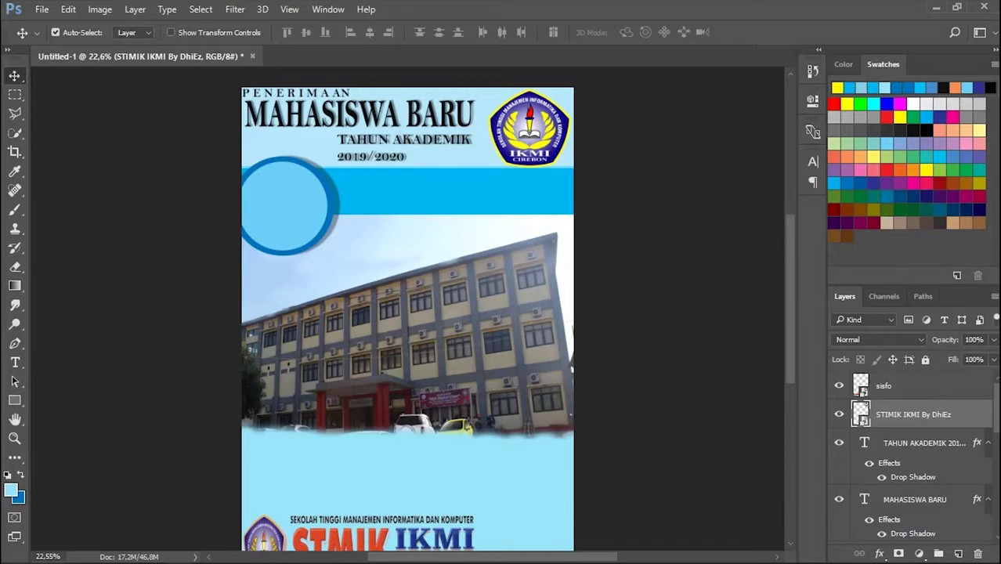
Create a text box across the ringed circle containing the number 25
scroll(407, 313, up, 2)
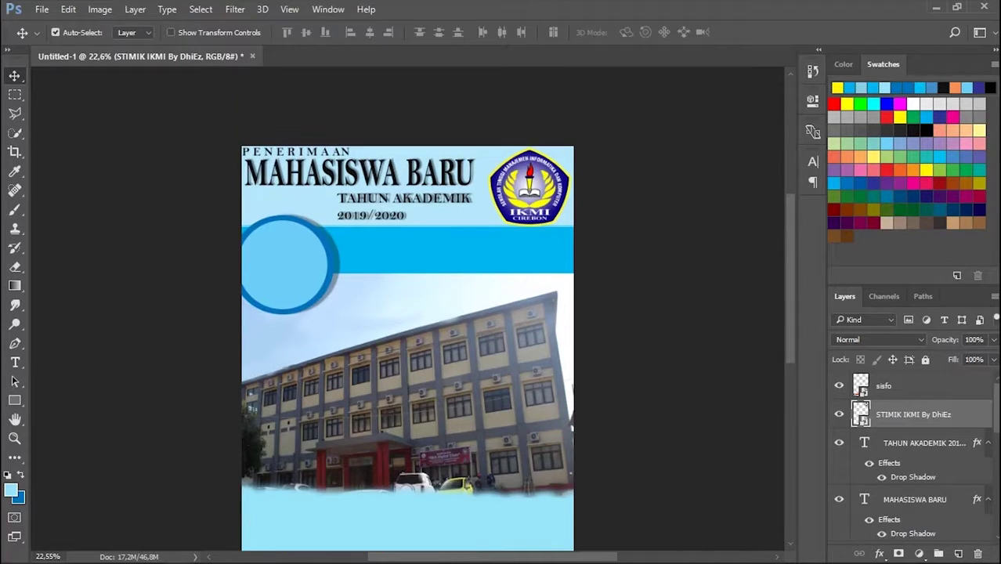
key(t)
drag(244, 238, 374, 282)
text(25)
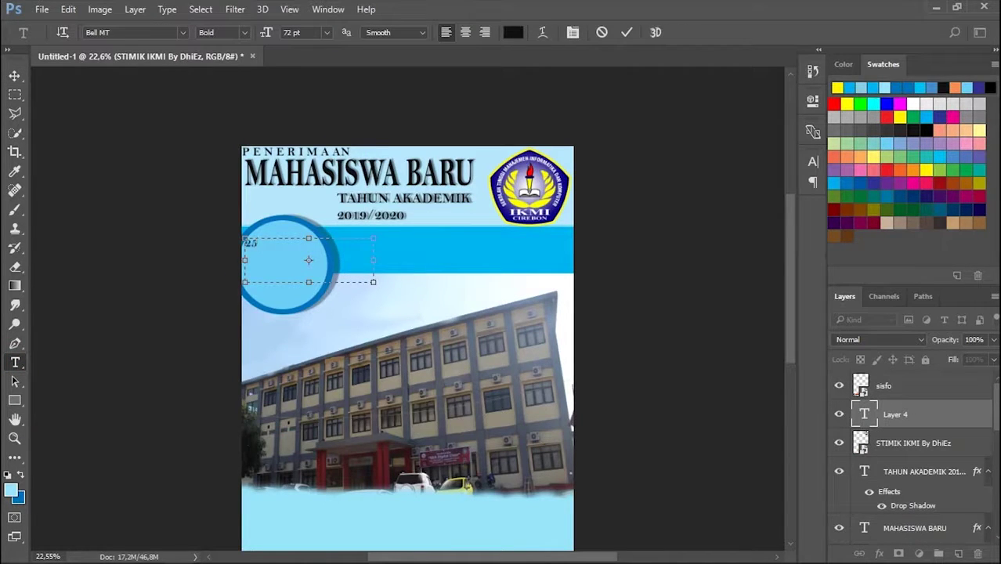
Set the font size of the number 25 to 150 pt
key(ctrl+a)
click(327, 32)
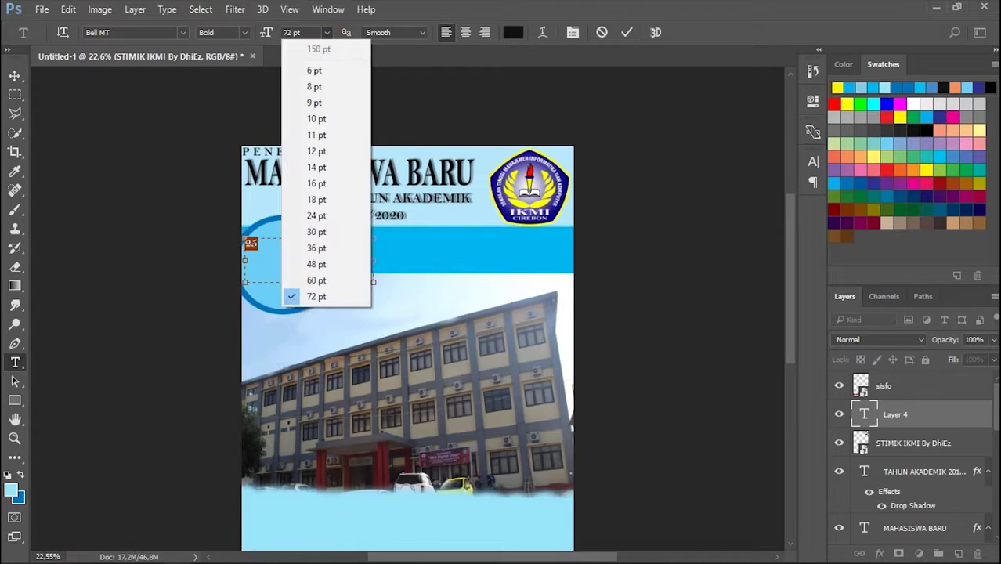
click(326, 32)
key(BackSpace)
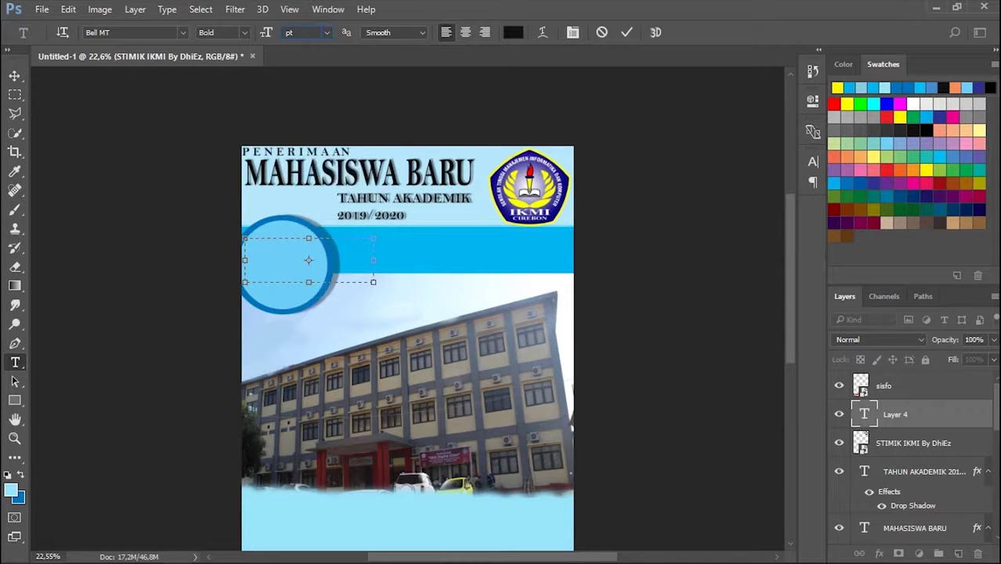
text(10)
key(BackSpace)
text(25)
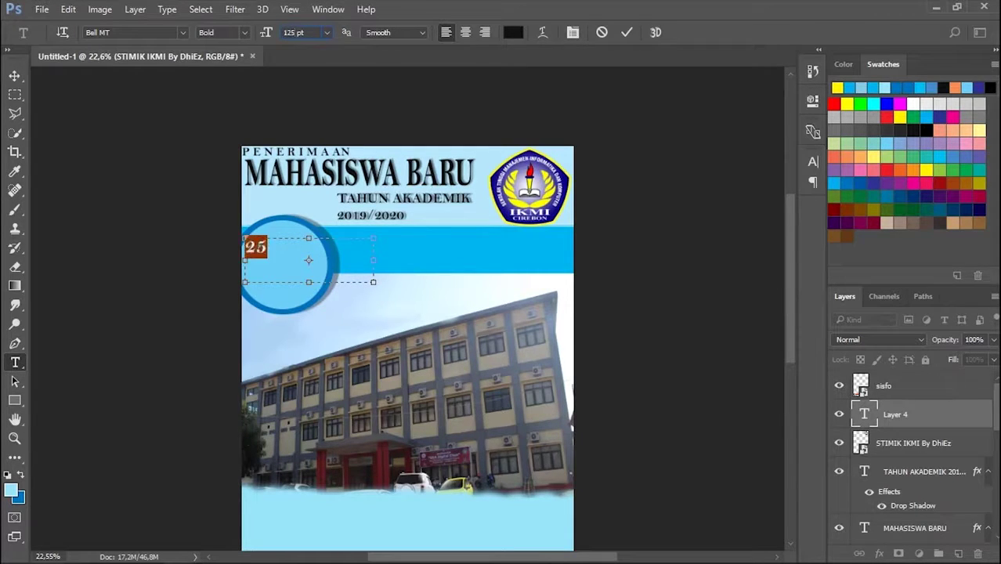
key(BackSpace)
key(BackSpace)
text(50)
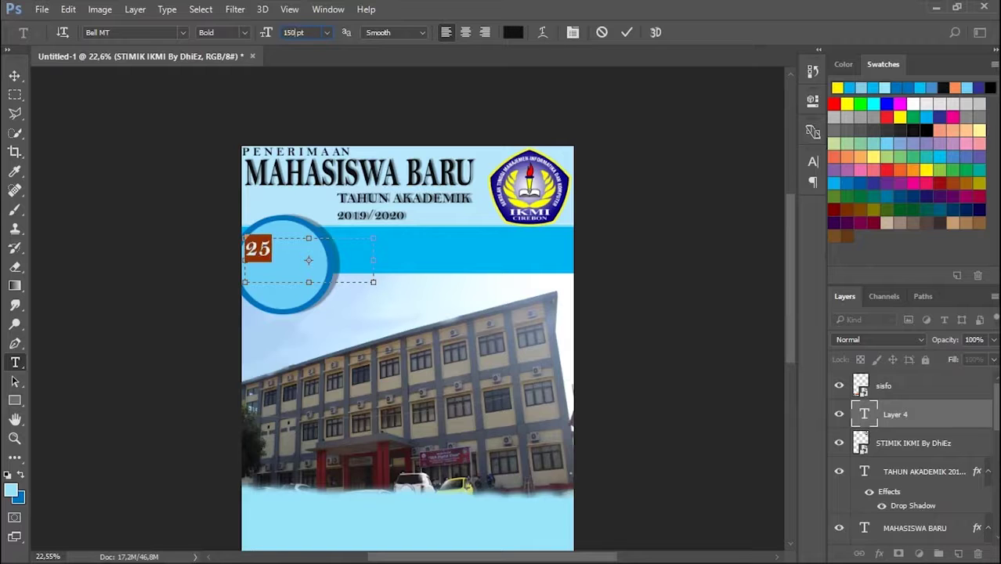
Fit the text box tightly around the number 25, enlarge it to 243,74 pt, and shift it toward the circle's lower right edge
key(alt+Tab)
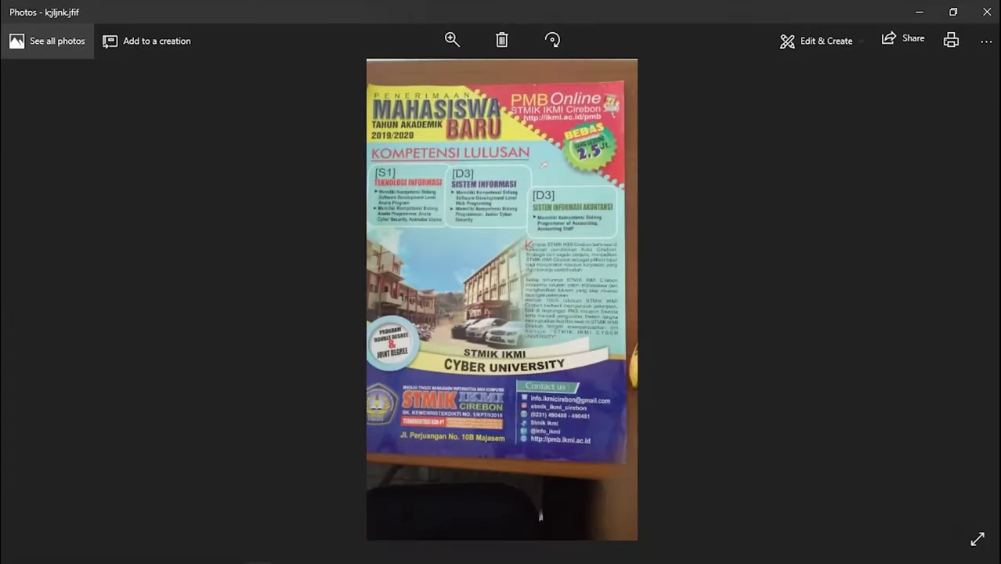
key(alt+Tab)
click(373, 287)
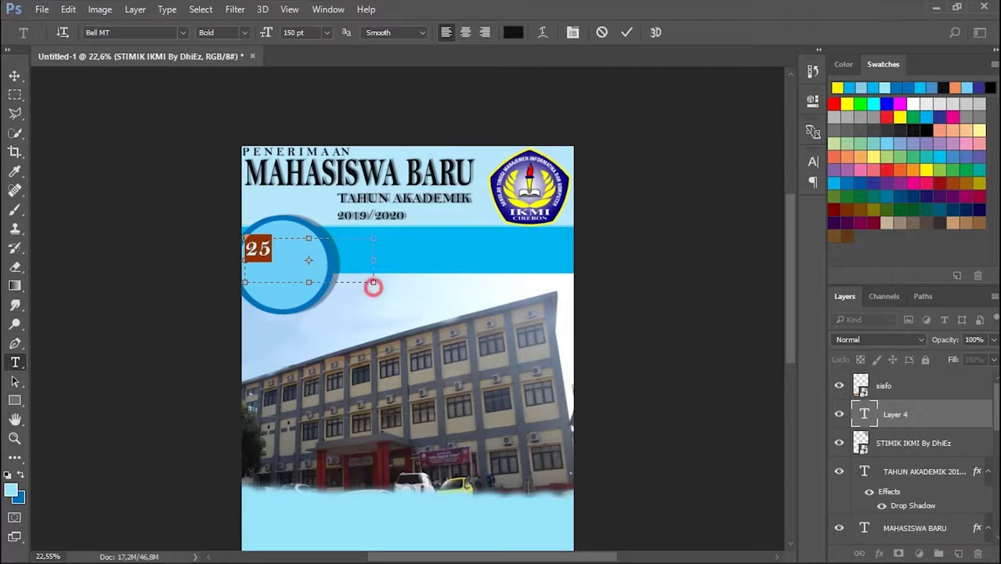
drag(373, 286, 273, 264)
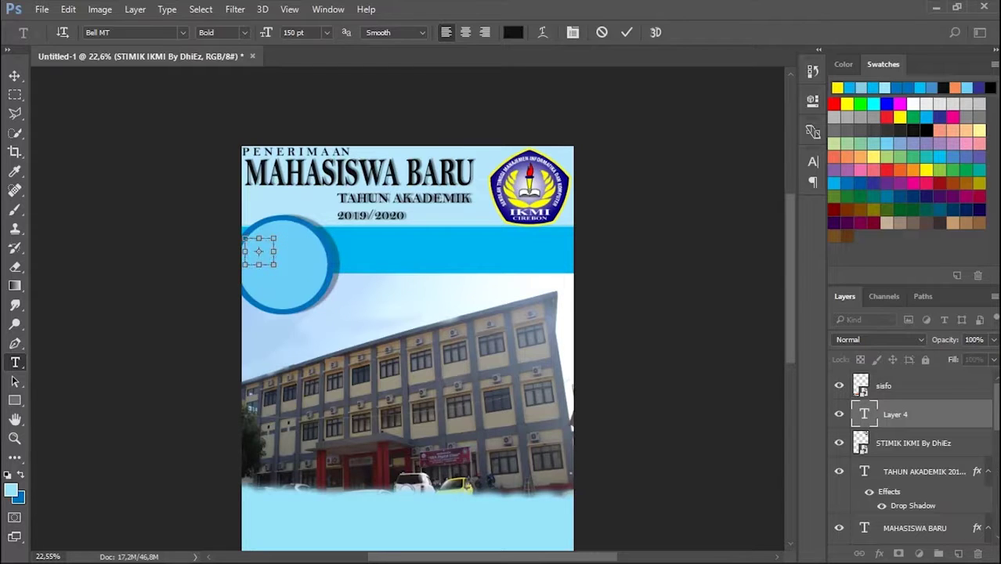
click(813, 161)
click(813, 161)
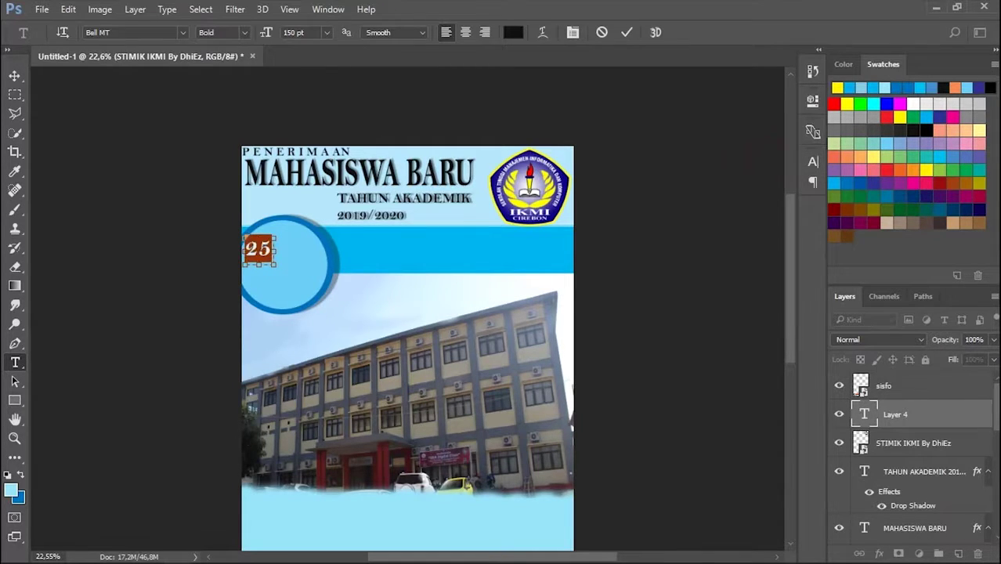
click(368, 263)
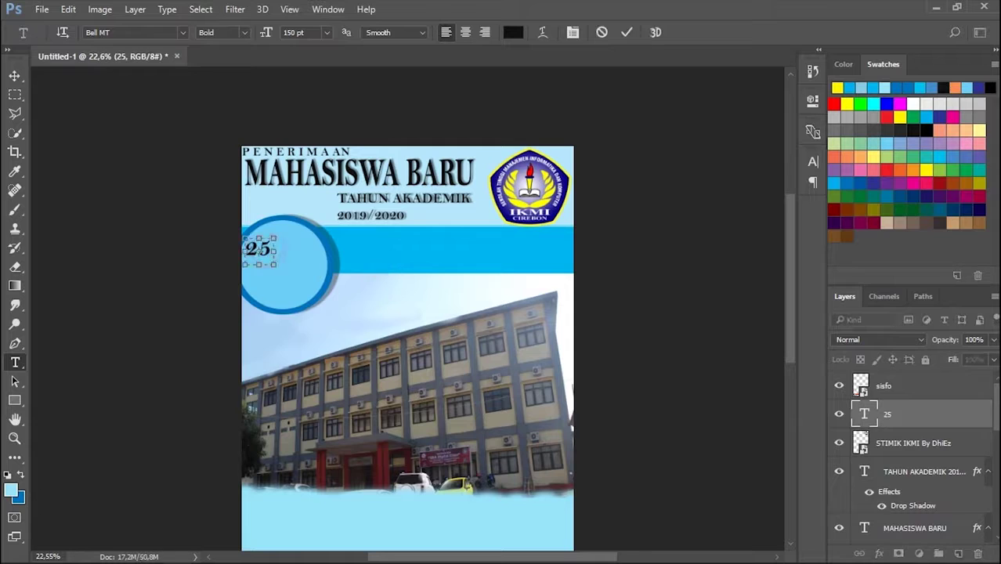
drag(262, 250, 355, 305)
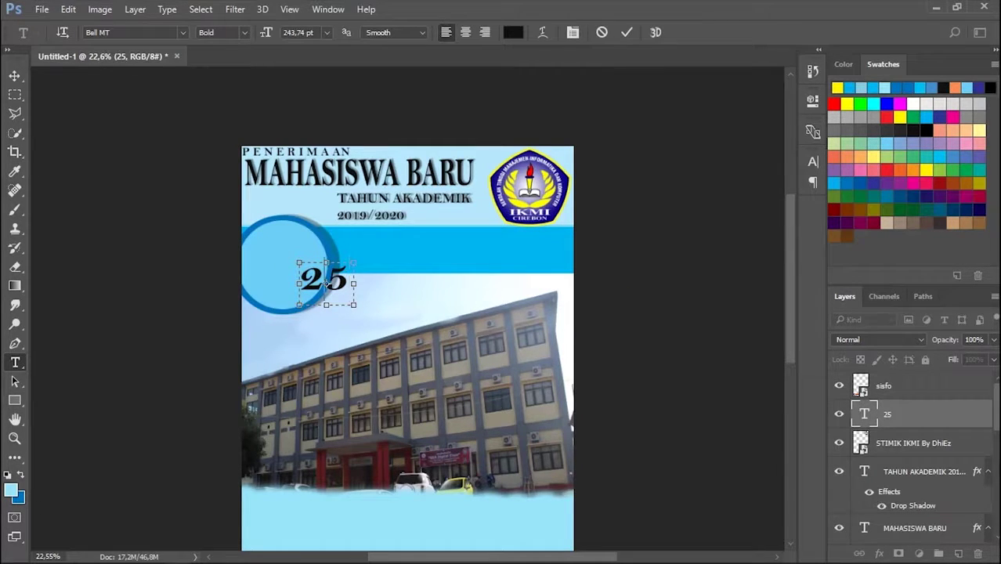
Change the number 25 to 2,5 and tilt it upward inside the lower half of the ringed circle
key(BackSpace)
text(,)
drag(328, 283, 289, 279)
text(5)
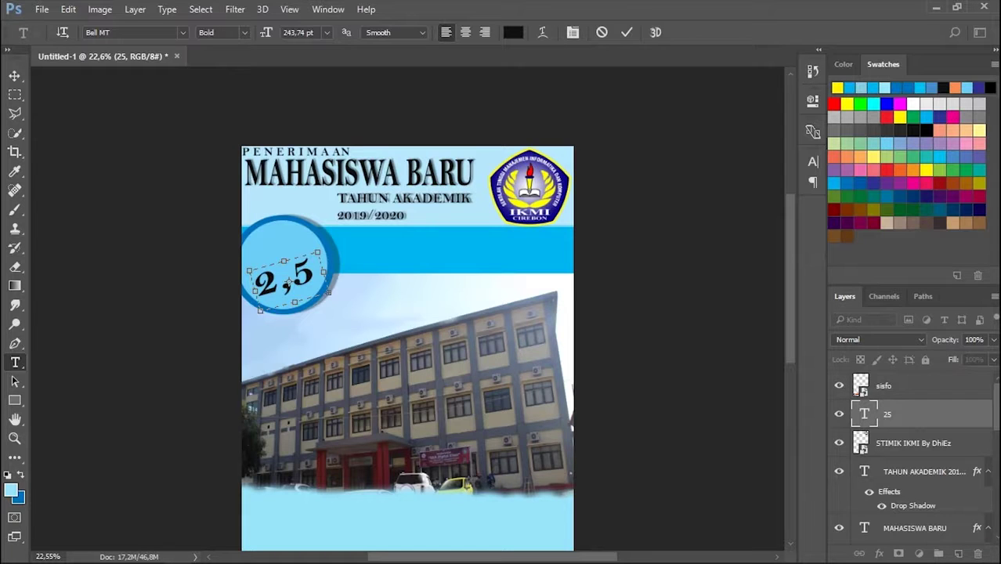
text(j)
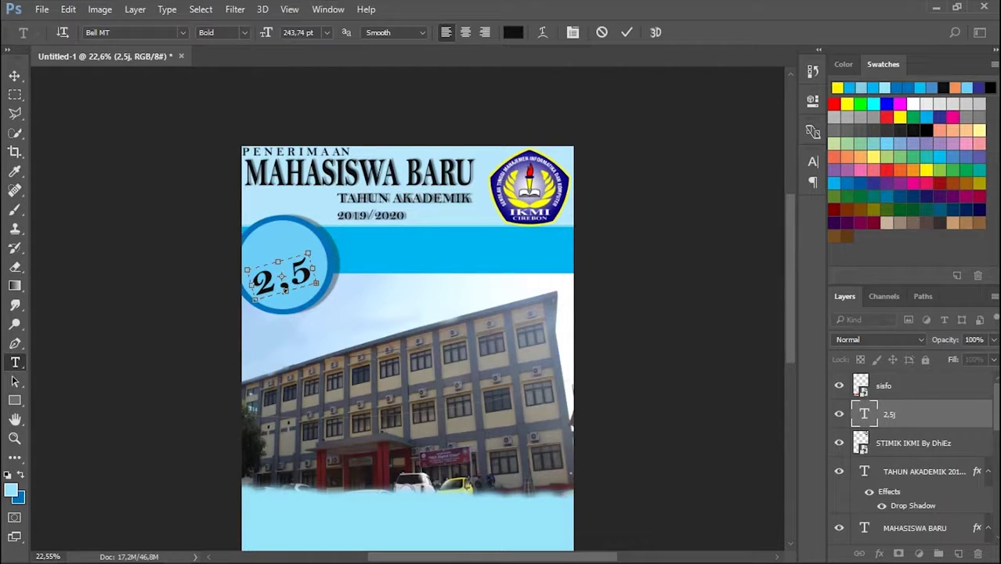
Add the text Jt on the blue bar beside the circle and set its size to 90 pt
click(364, 252)
text(j)
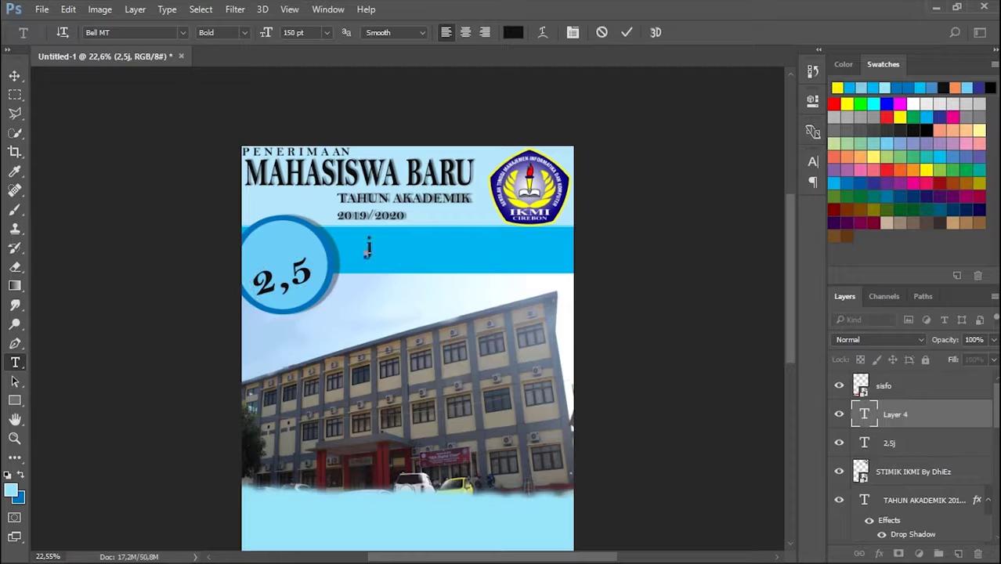
key(BackSpace)
text(Jt)
key(shift+Left)
key(shift+Left)
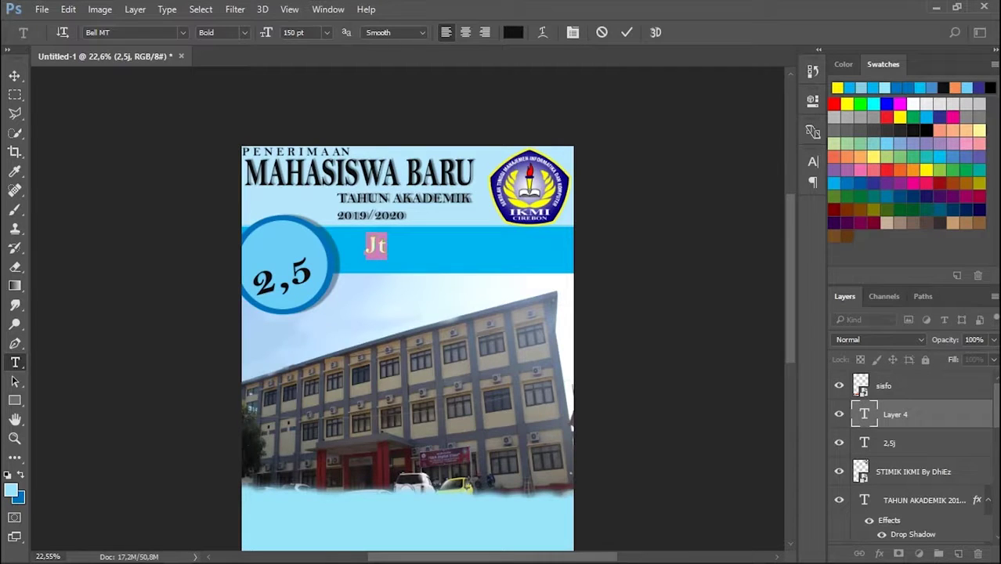
click(327, 32)
click(312, 301)
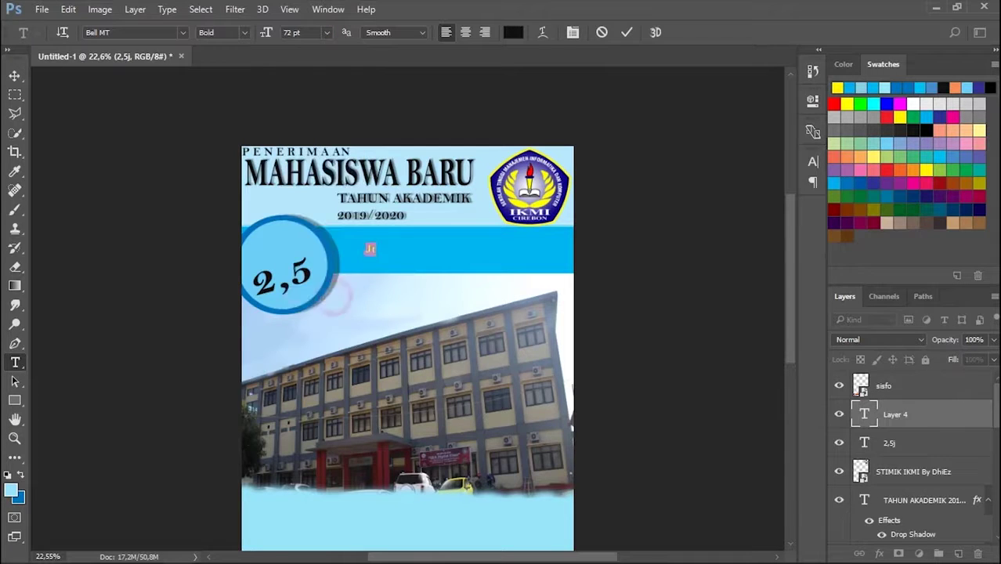
text(90)
key(Return)
Tilt the Jt text, scale it to 86,52% width and 82,33% height, and place it like a superscript after the 2,5
mouse_move(371, 247)
mouse_down()
mouse_move(328, 243)
mouse_move(337, 257)
mouse_move(370, 244)
mouse_up()
key(ctrl+t)
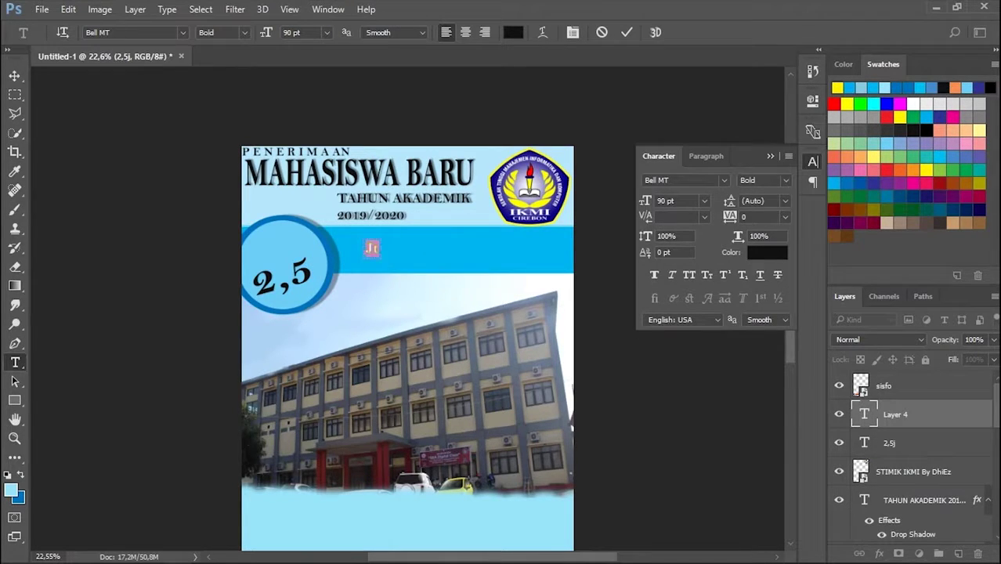
drag(371, 247, 395, 227)
scroll(395, 227, down, 2)
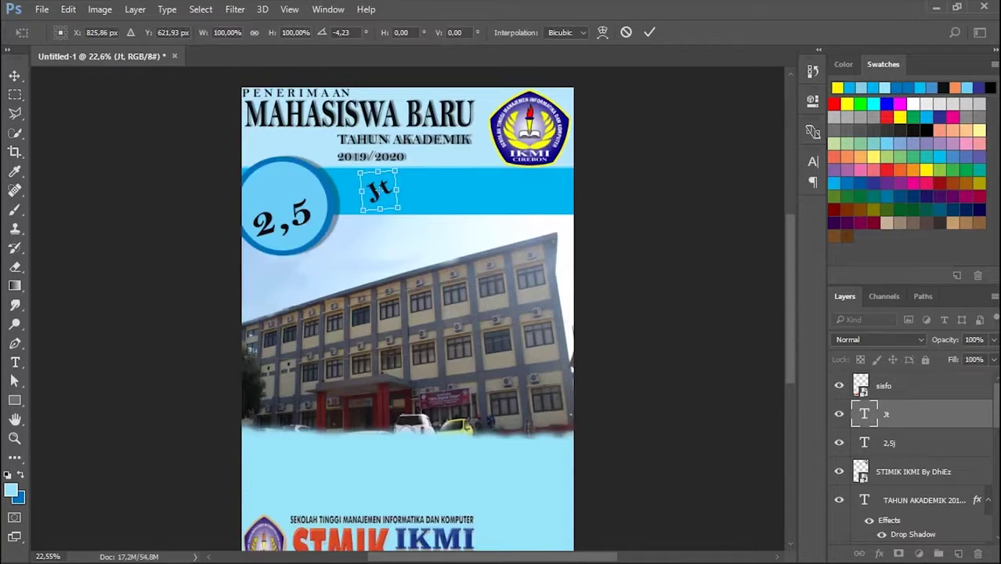
drag(381, 190, 314, 194)
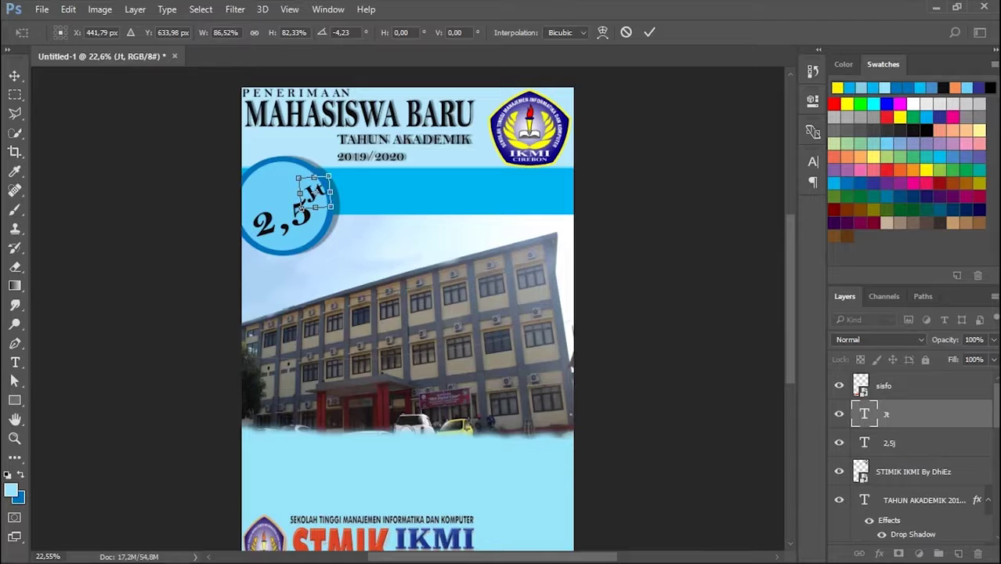
key(Return)
key(a)
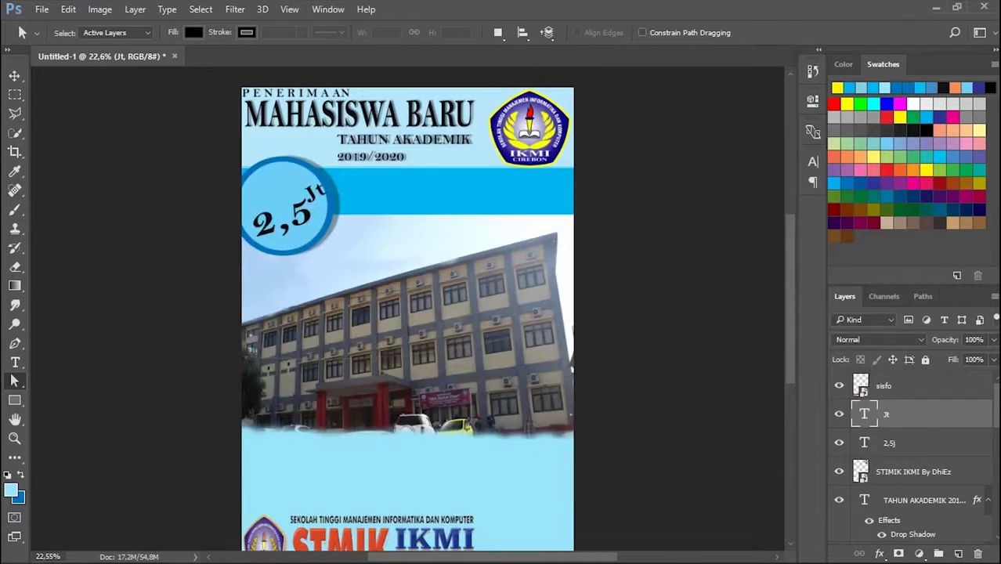
Write BEBAS UANG GEDUNG in a one-line text box on the blue bar and set it to 80 pt
key(t)
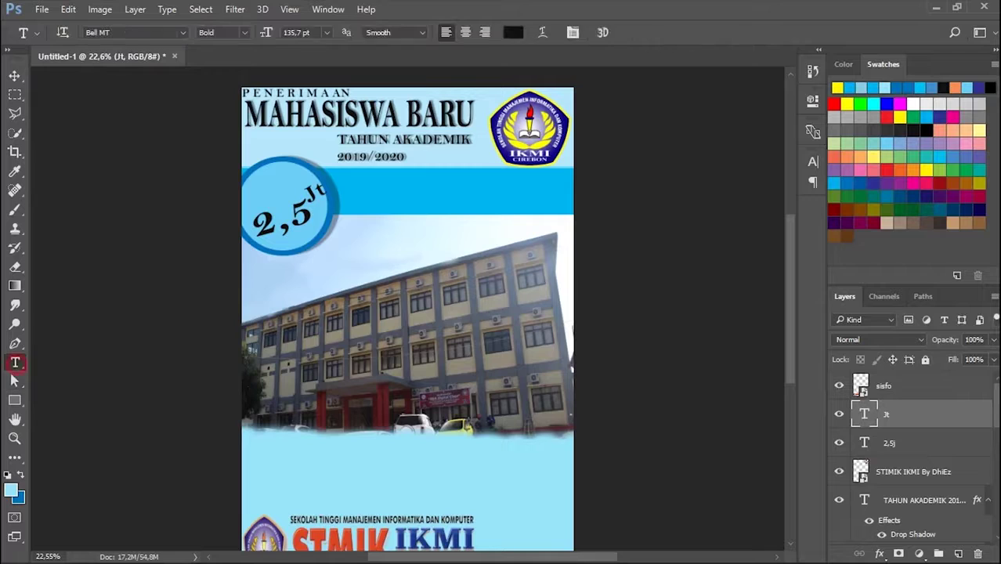
drag(357, 179, 489, 214)
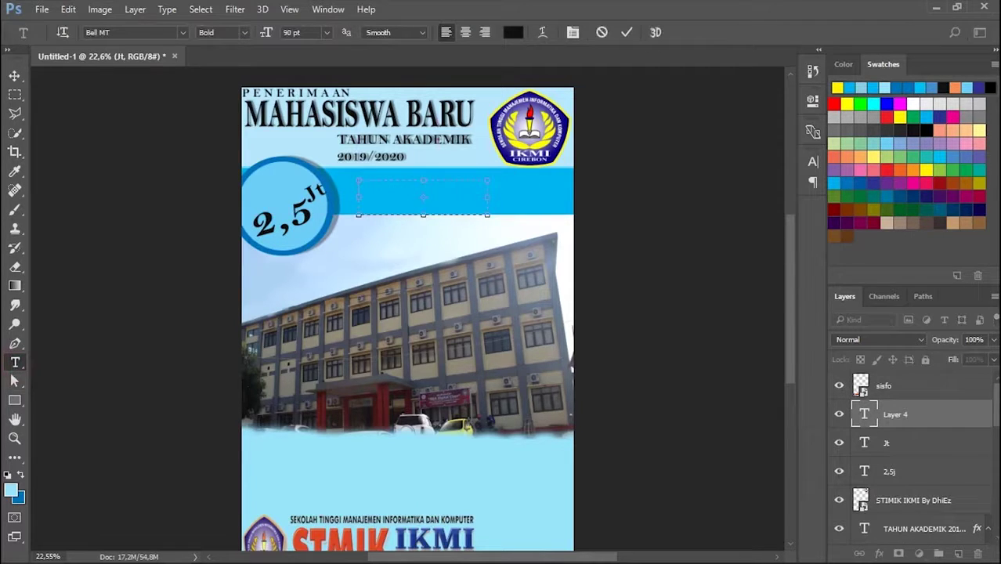
key(Caps_Lock)
text(BEBAS UANG GE)
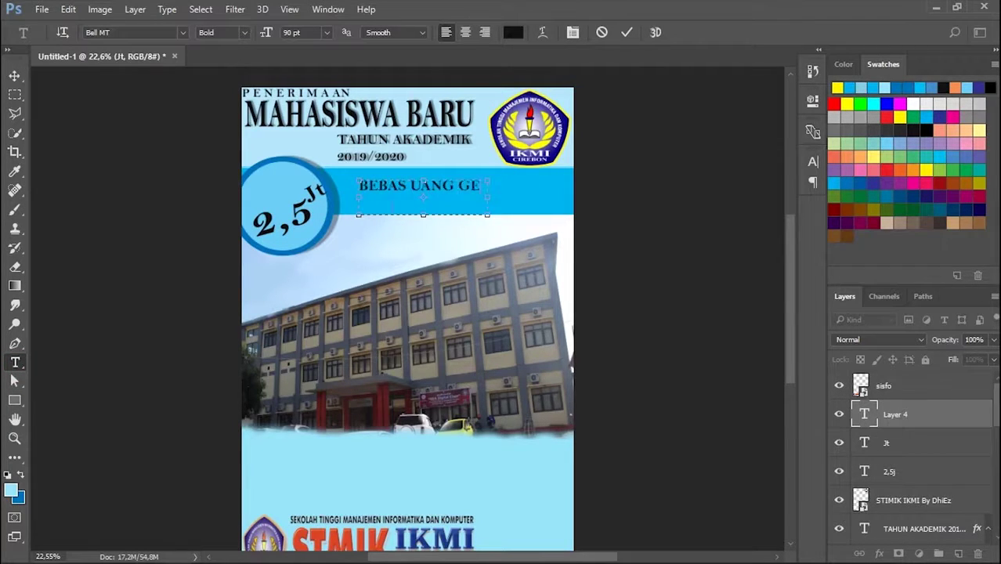
text(DUNG)
drag(488, 197, 532, 193)
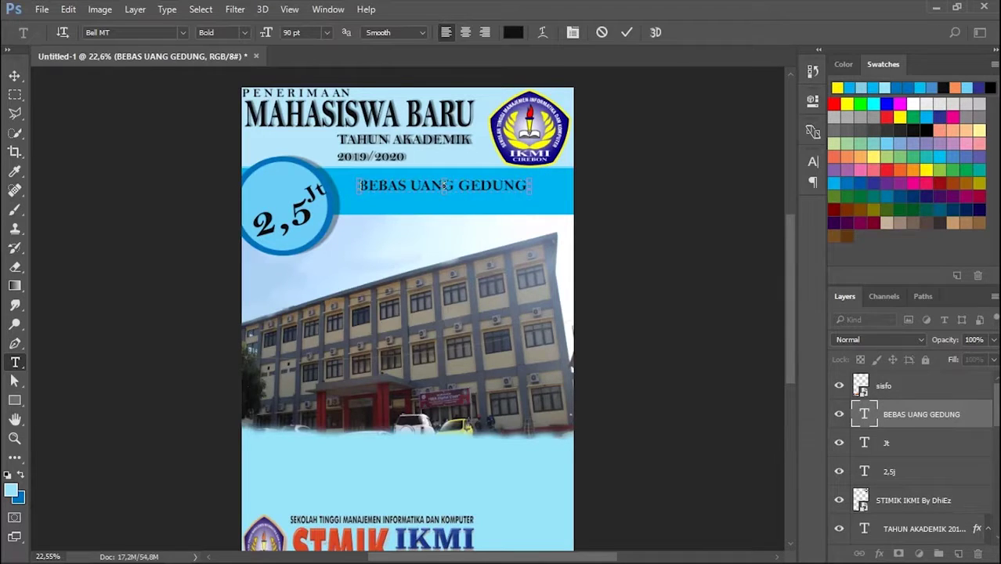
click(632, 206)
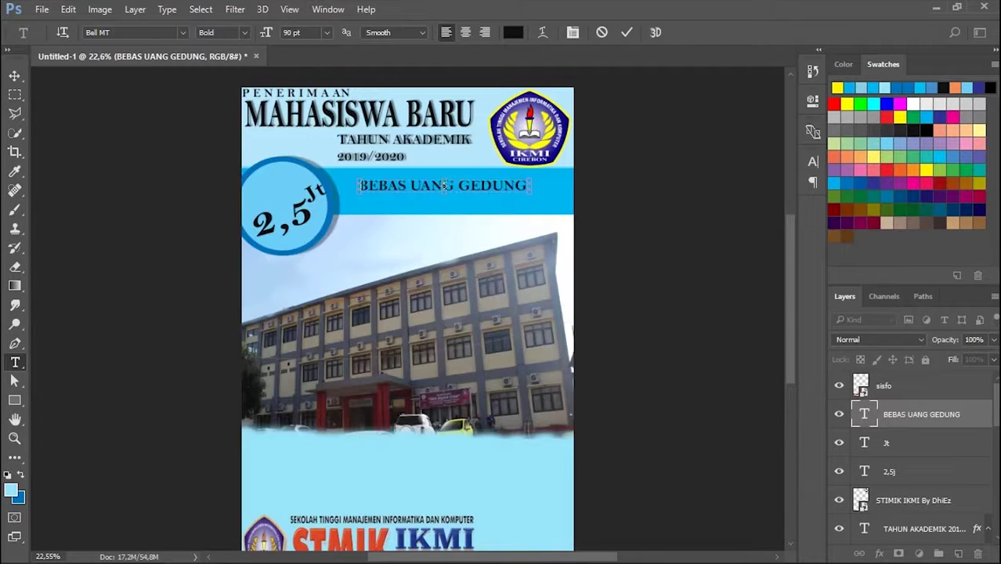
key(ctrl+a)
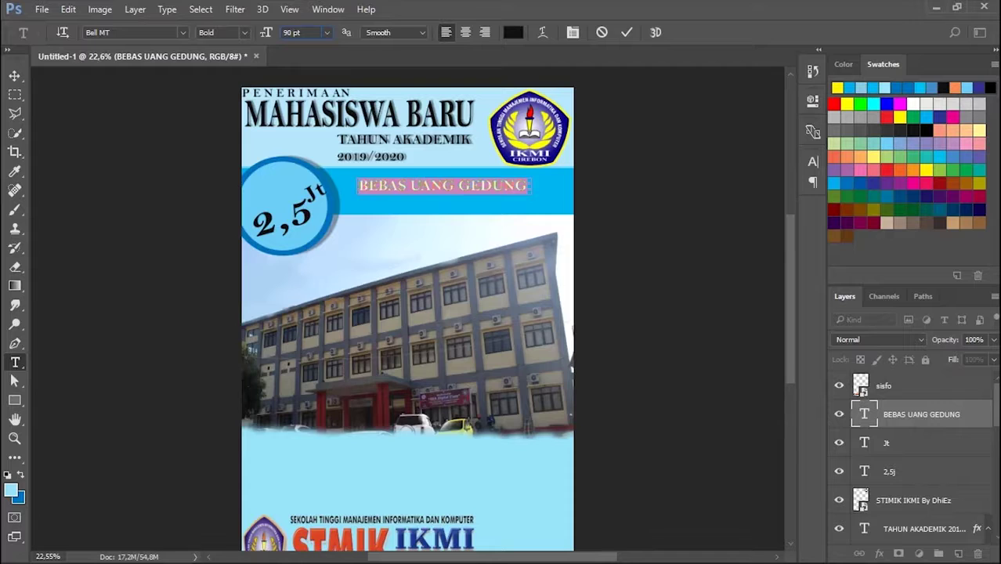
text(80)
key(Return)
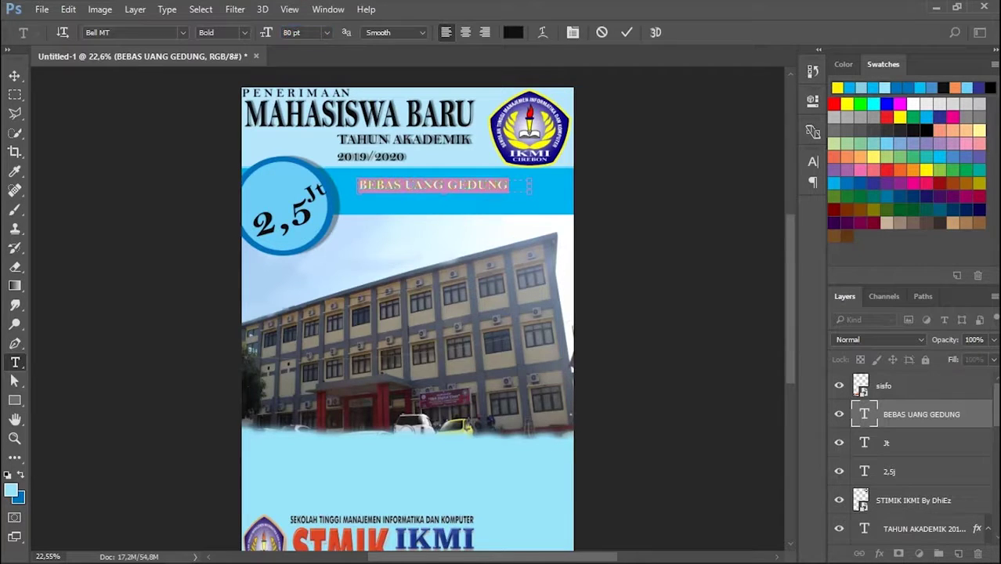
Discard the BEBAS UANG GEDUNG text and the empty text box, and remove the Jt text layer
key(Escape)
key(Delete)
key(Return)
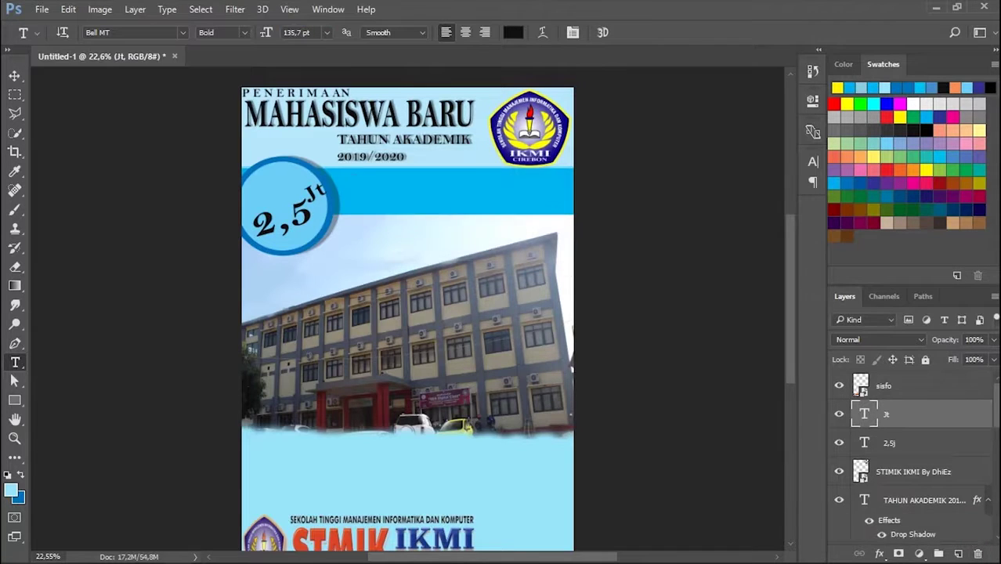
click(417, 193)
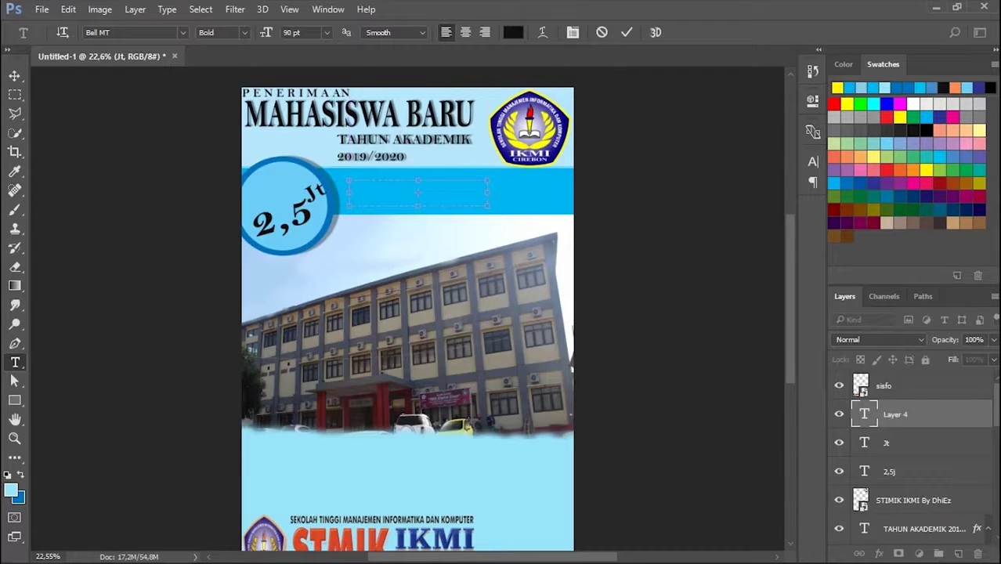
click(545, 207)
click(975, 554)
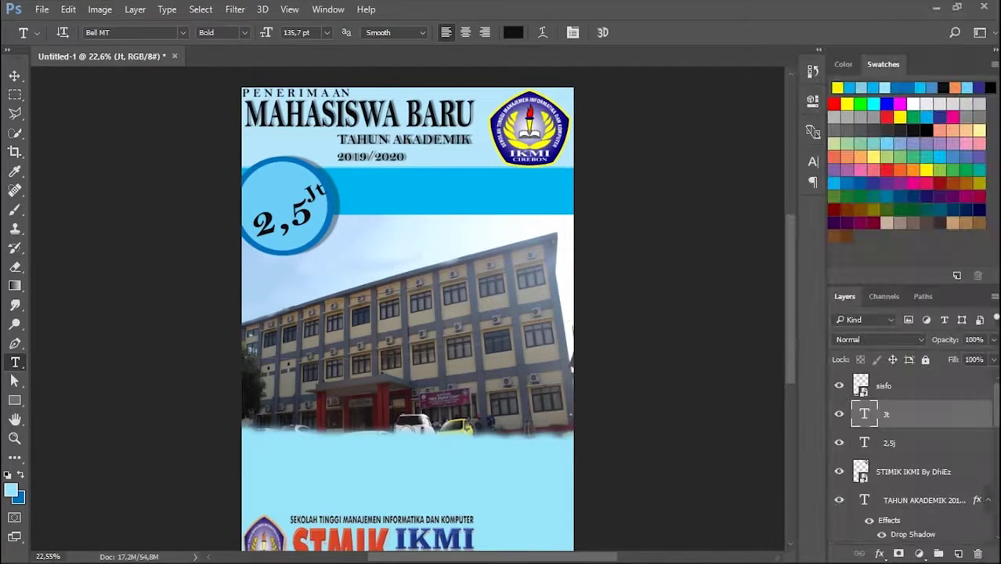
key(ctrl+z)
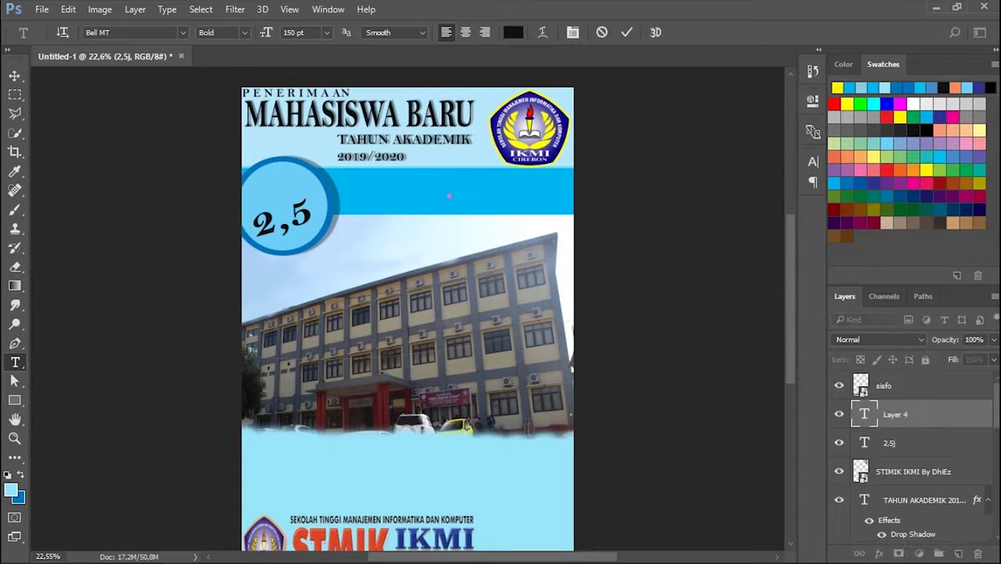
Add the text BEBAS, tilt it, and fit it above the 2,5 inside the circle at 128,56 pt
text(BEBAS)
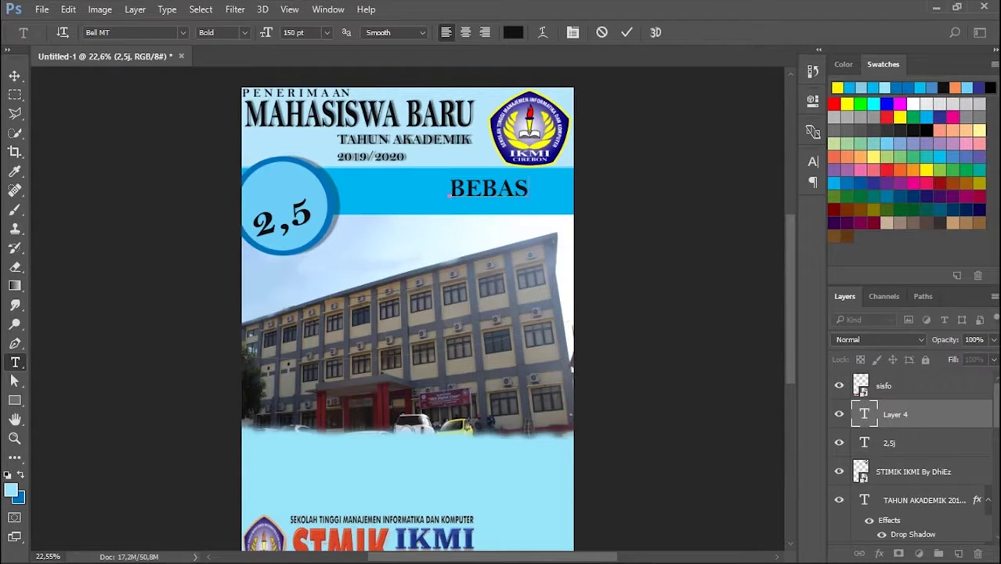
key(ctrl+t)
drag(515, 188, 306, 186)
drag(239, 176, 237, 192)
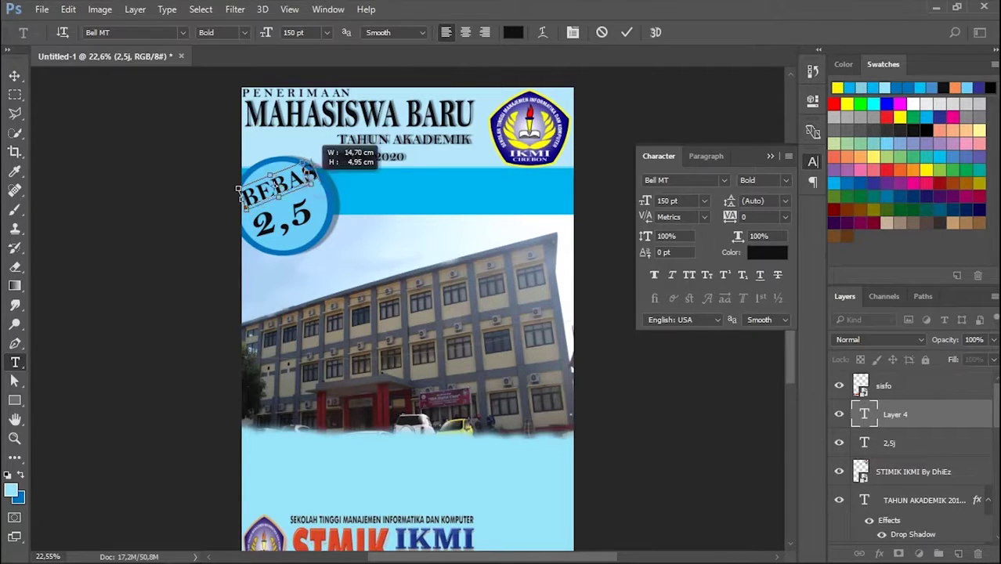
Set the text colour of BEBAS to red ff0024 and commit the text
click(766, 251)
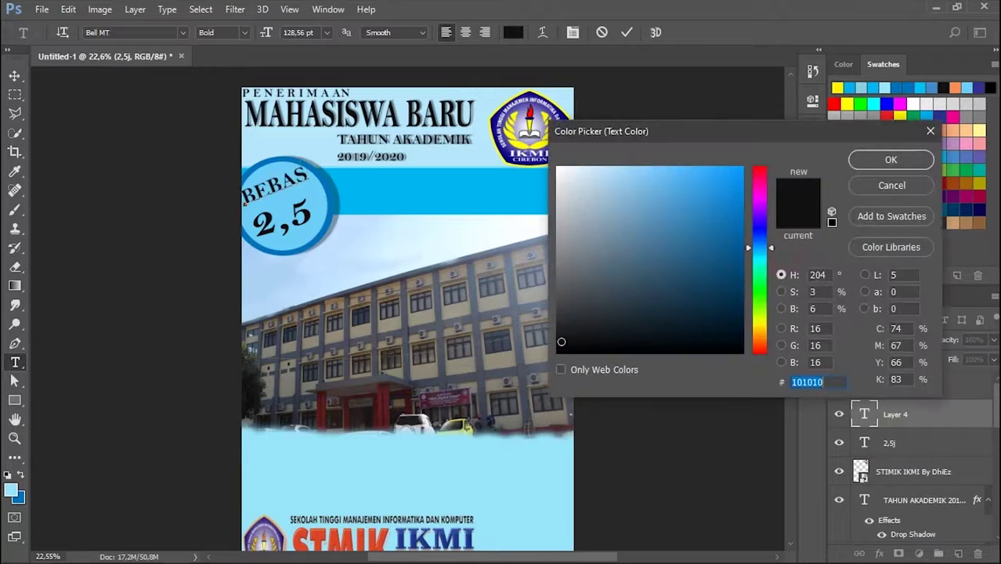
drag(759, 247, 759, 353)
click(711, 184)
click(741, 168)
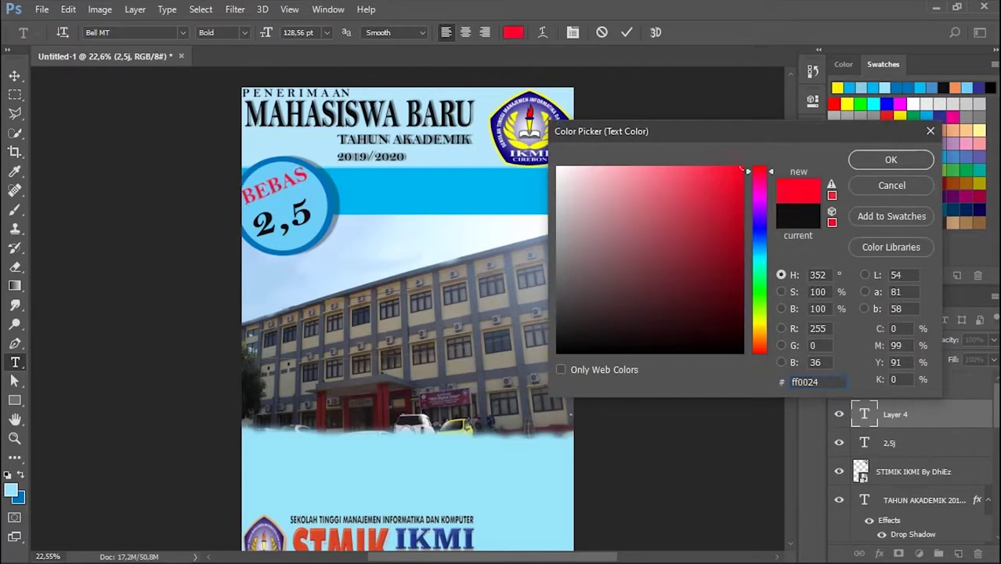
click(891, 159)
key(ctrl+Return)
Add a thicker black stroke positioned inside the letters of the BEBAS text layer
double_click(948, 415)
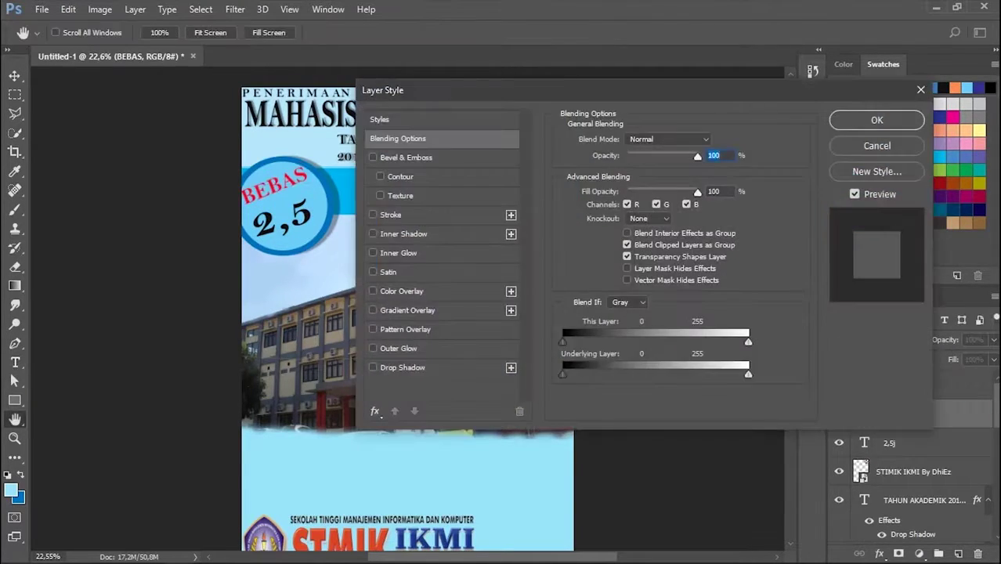
click(390, 215)
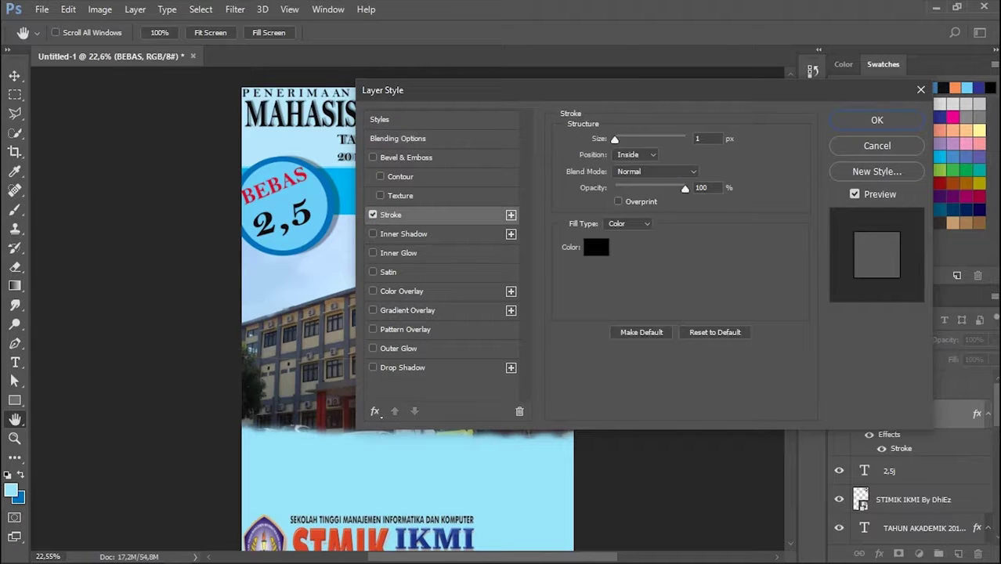
mouse_move(615, 139)
mouse_down()
mouse_move(674, 138)
mouse_move(616, 139)
mouse_up()
click(636, 154)
click(627, 175)
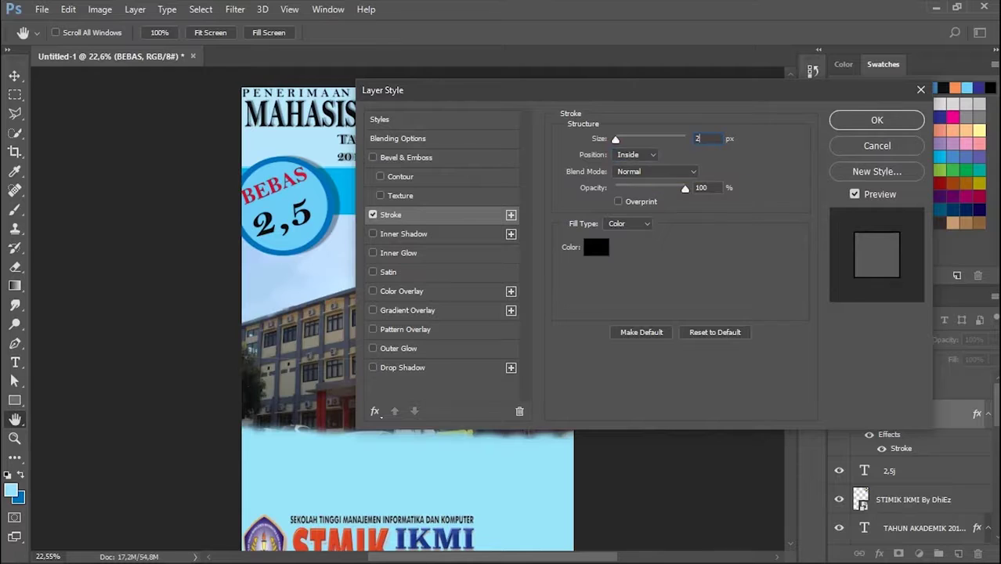
key(Up)
key(Up)
key(Up)
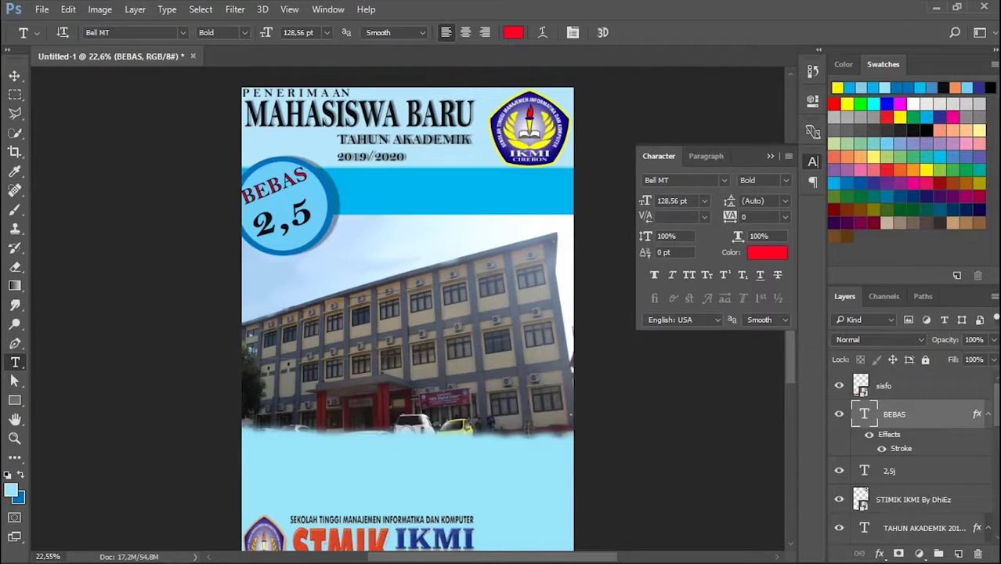
Add a drop shadow with 43% opacity and 7 px size to the BEBAS text layer, adjusting its distance
double_click(924, 414)
click(402, 367)
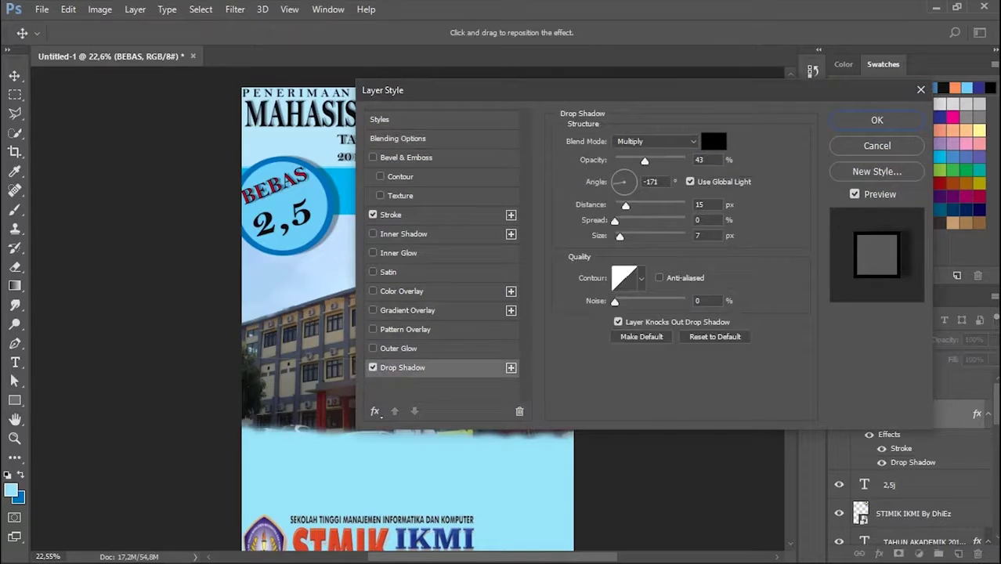
click(699, 204)
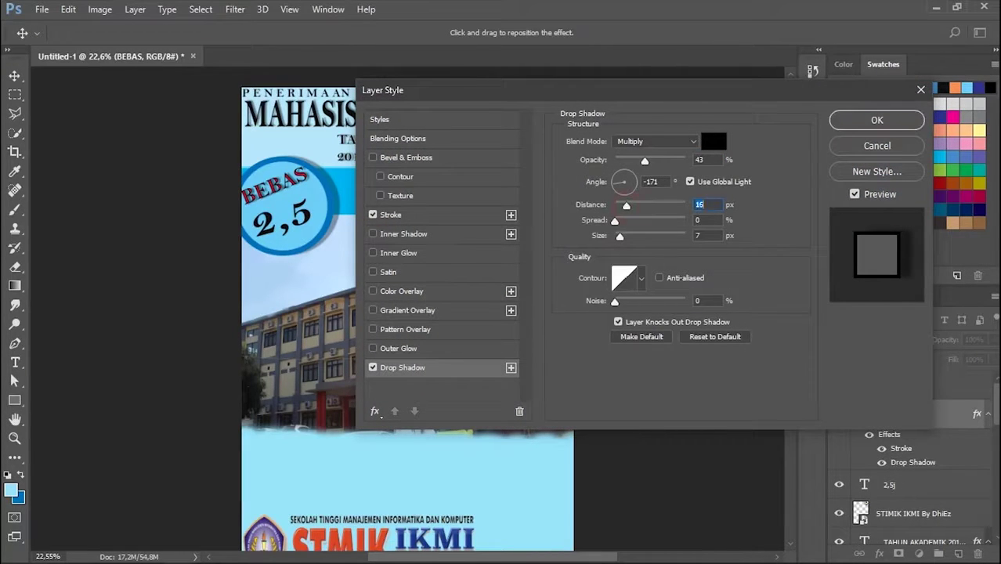
key(Down)
key(Down)
key(Down)
key(Down)
key(Return)
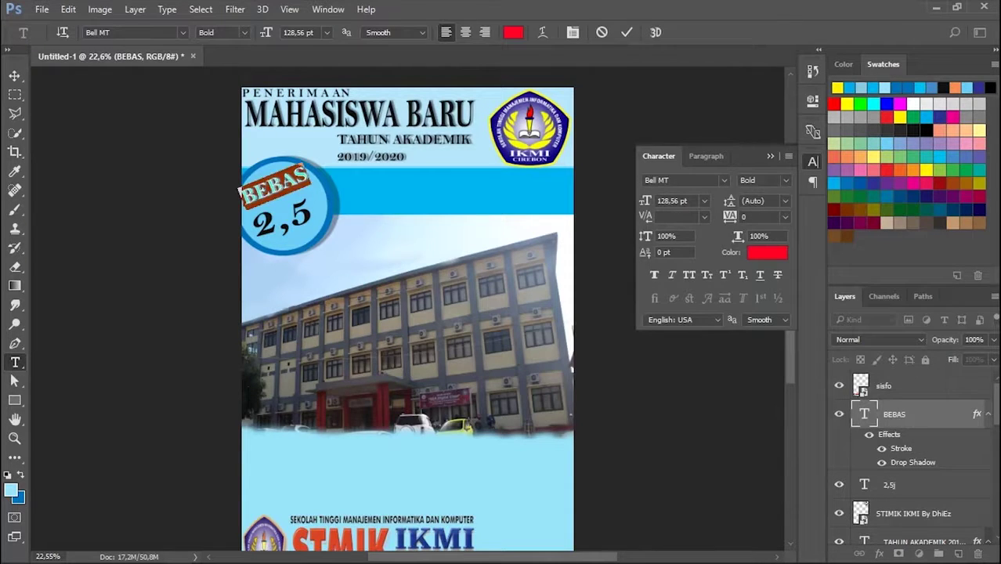
Change the font of the BEBAS text to Cooper Black
click(183, 33)
click(182, 32)
scroll(434, 223, down, 3)
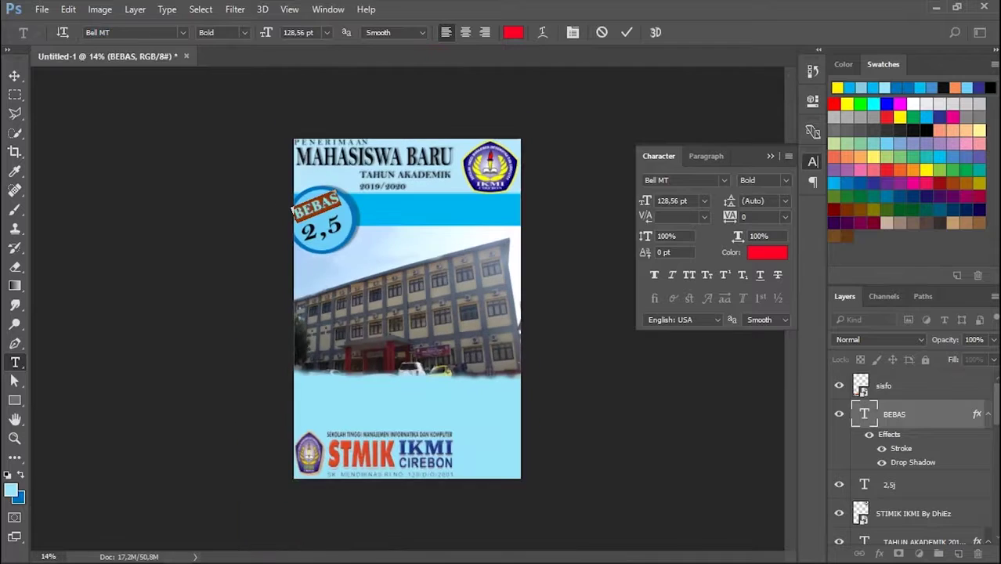
click(183, 32)
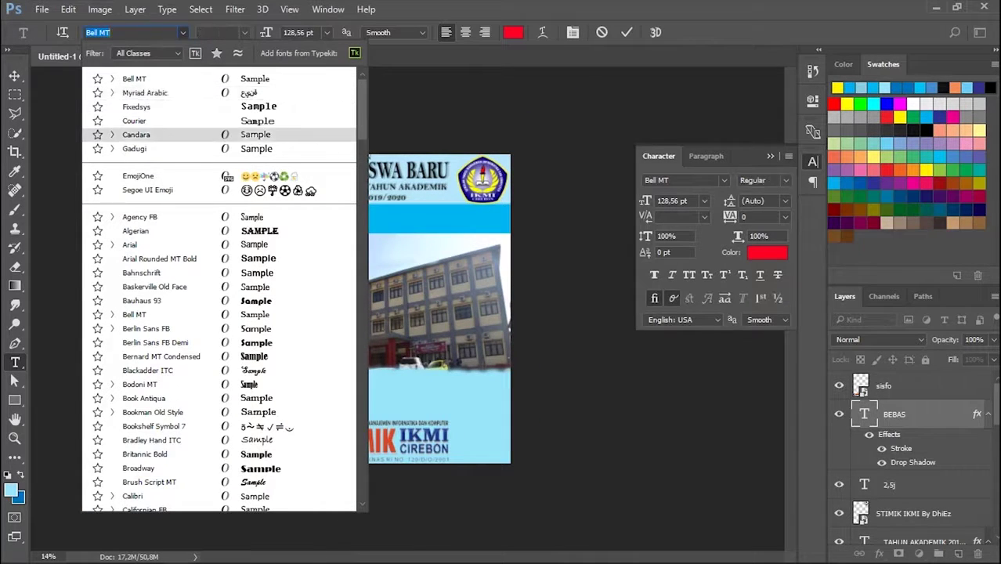
scroll(180, 125, down, 5)
scroll(180, 313, down, 5)
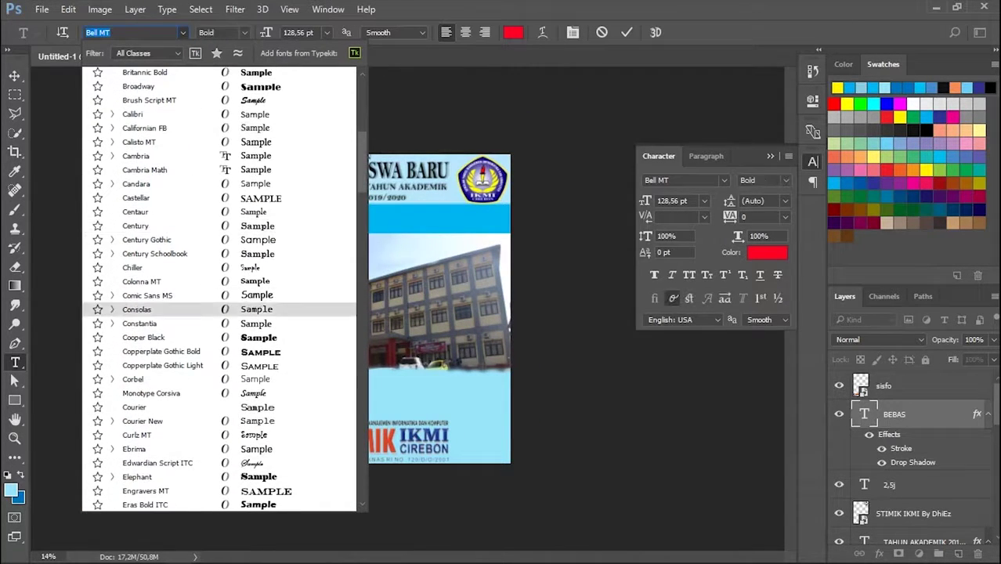
click(144, 337)
click(771, 156)
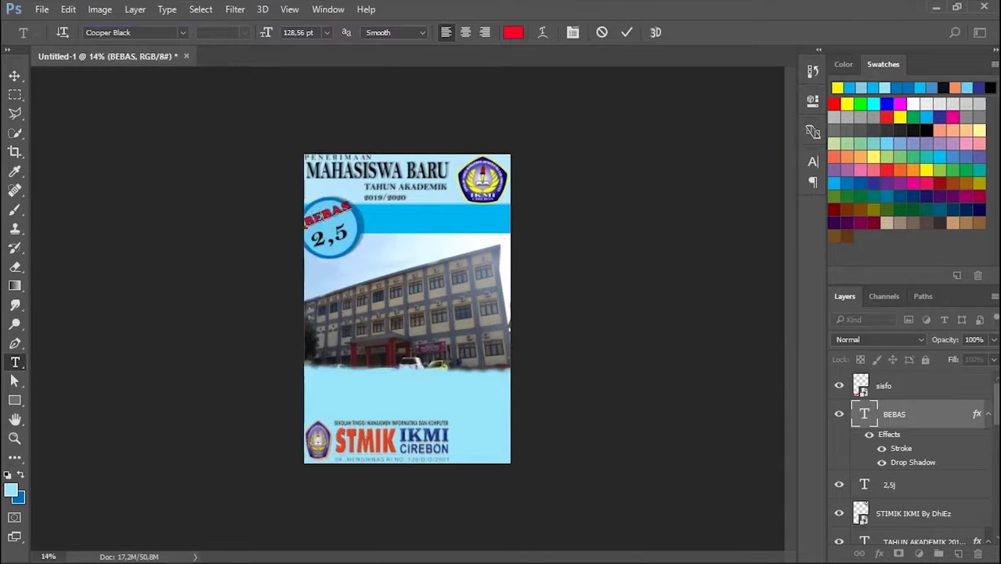
Reposition the BEBAS text so it sits inside the upper part of the circle, above the 2,5
key(ctrl+0)
scroll(396, 290, up, 2)
drag(301, 166, 315, 149)
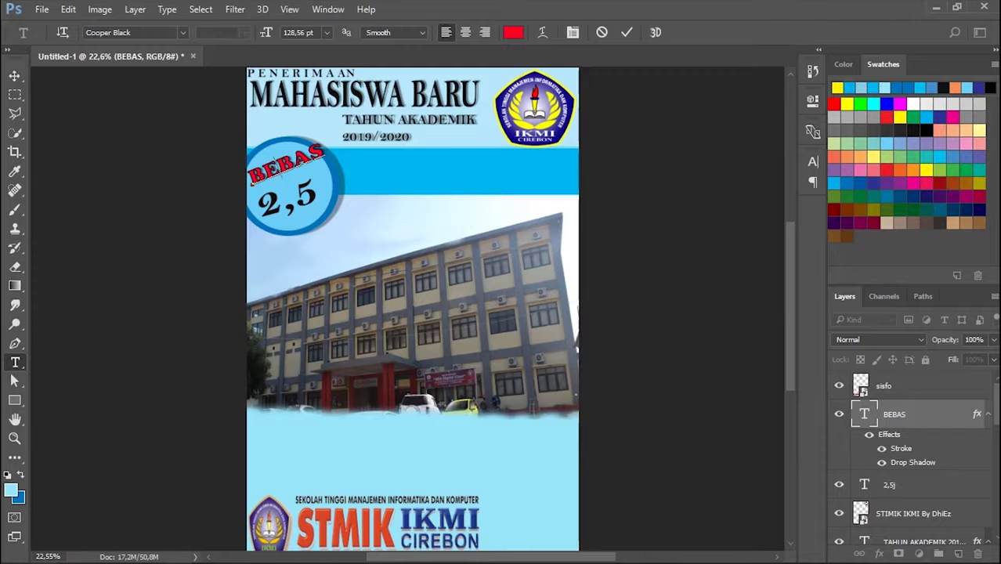
key(ctrl)
drag(286, 163, 282, 158)
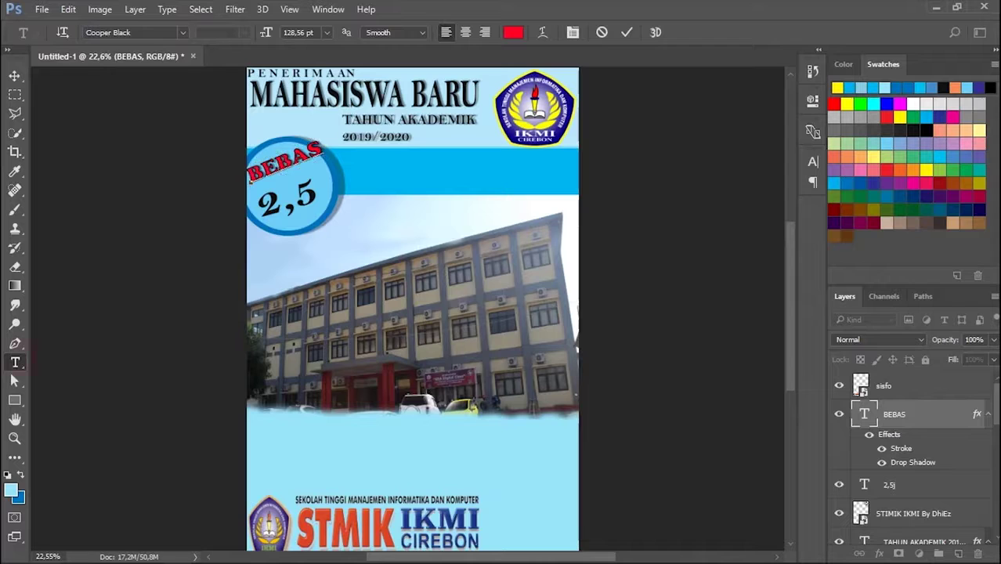
Add the text UANG GEDUNG in red 150 pt on the blue bar and shift it fully onto the page
click(395, 165)
text(UANG GEDUN)
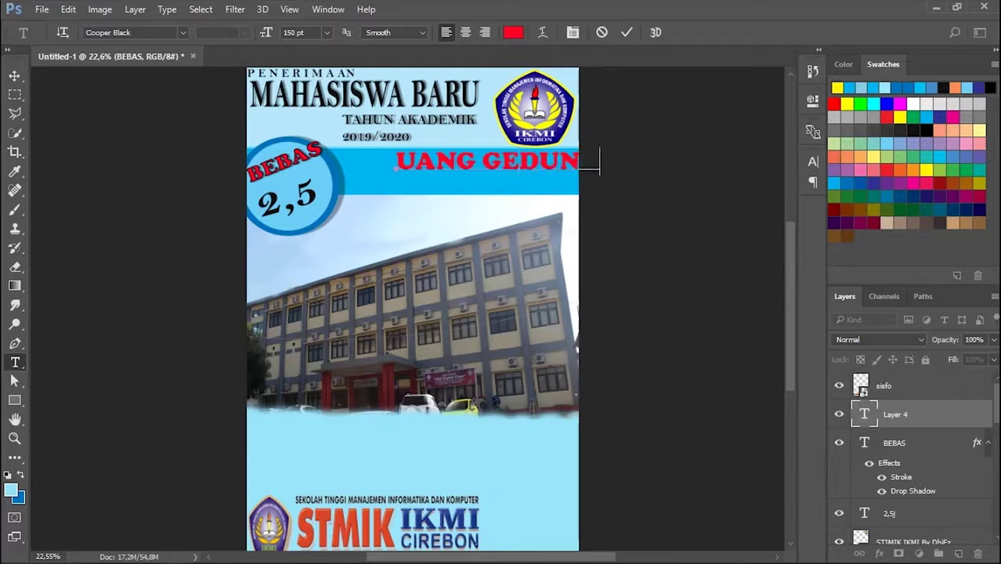
text(G)
drag(626, 192, 591, 192)
Change the font of the UANG GEDUNG text to Bell MT
click(183, 32)
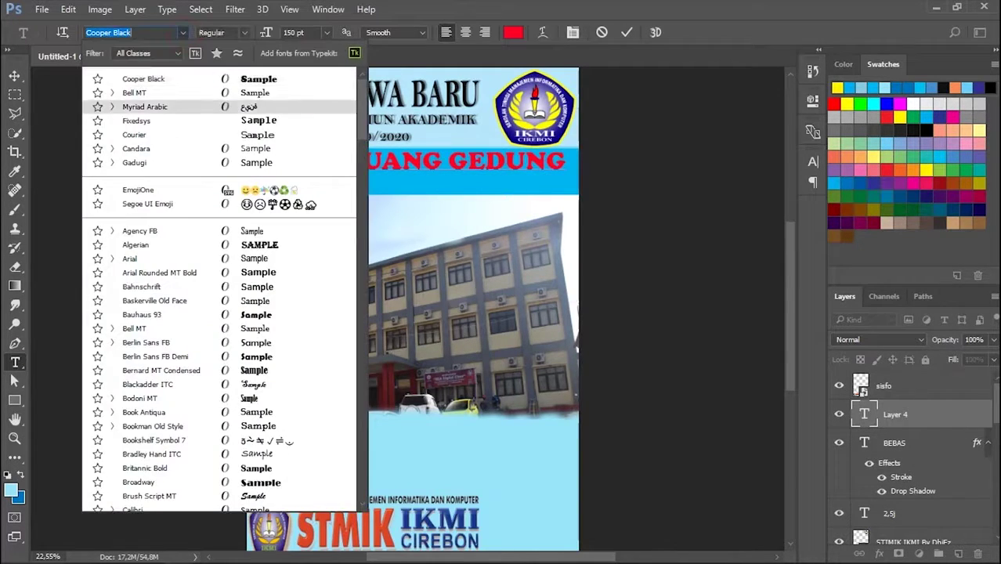
click(182, 32)
key(ctrl+a)
click(182, 32)
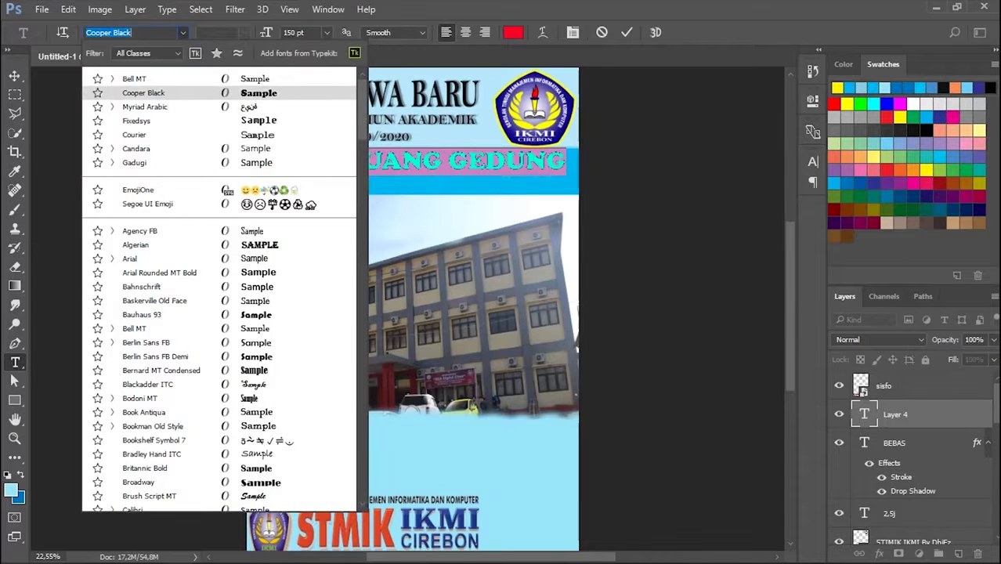
key(Up)
key(Return)
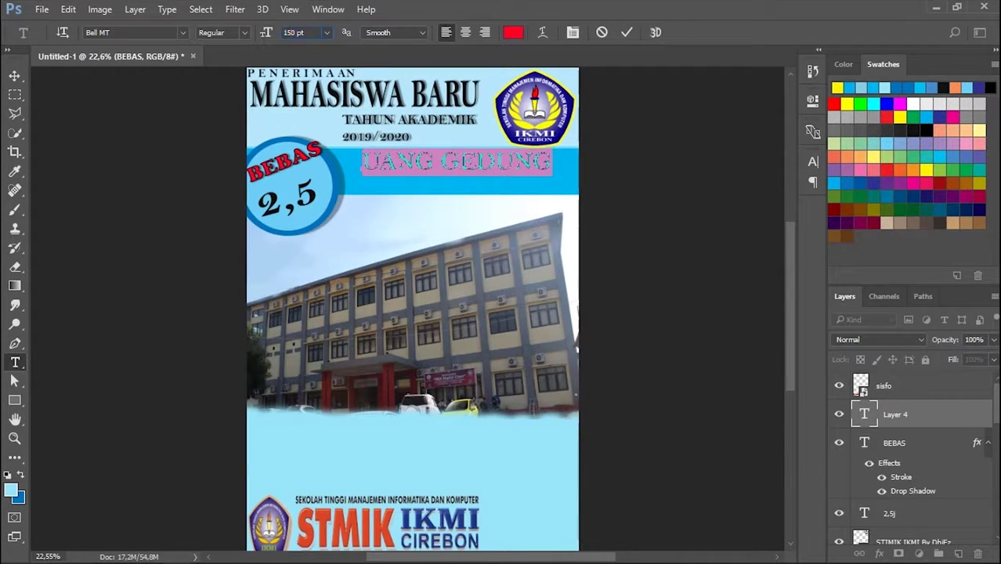
Shrink the UANG GEDUNG text to 83,23 pt and discard the stray text box below it
click(548, 161)
drag(554, 174, 468, 163)
click(467, 180)
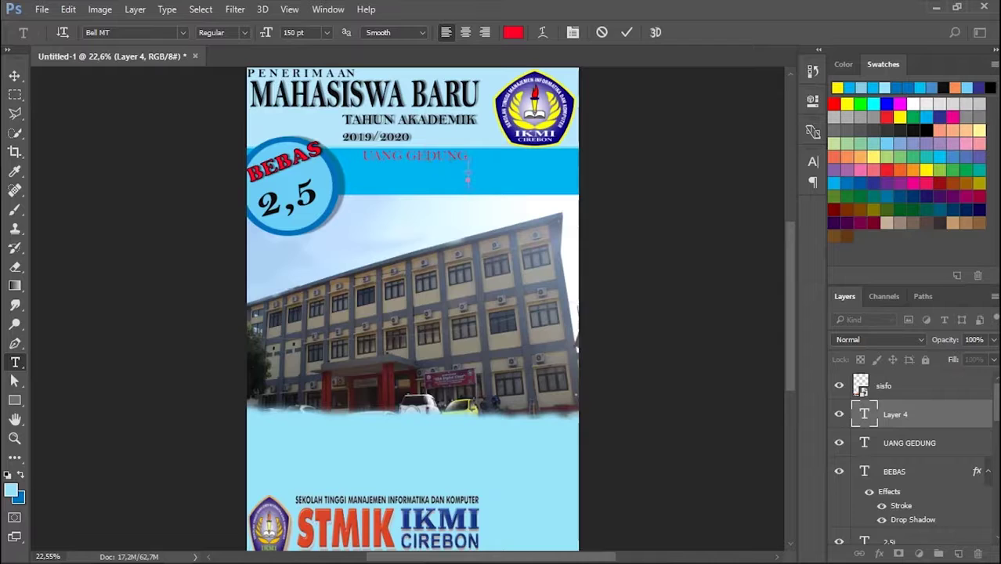
key(ctrl+t)
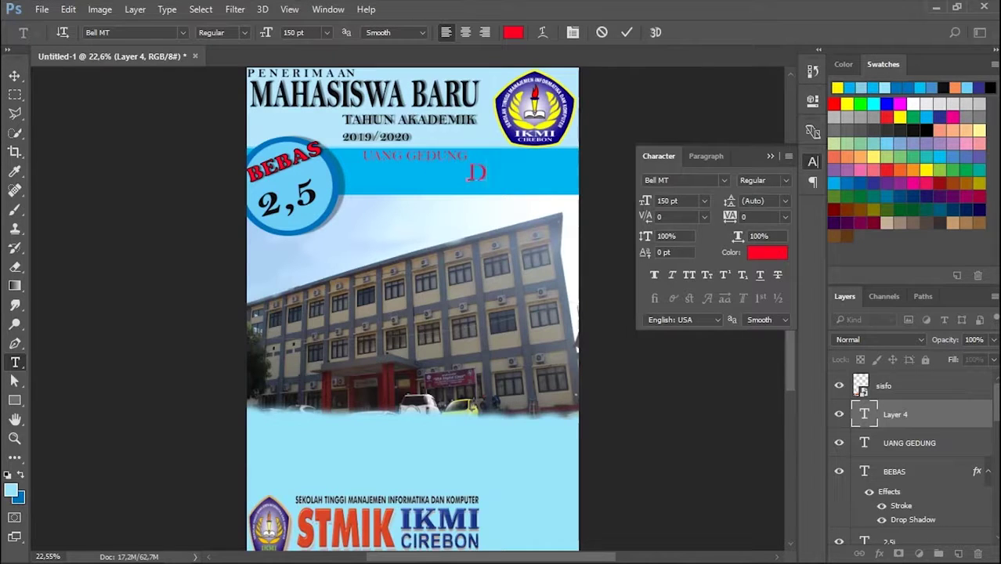
key(ctrl+t)
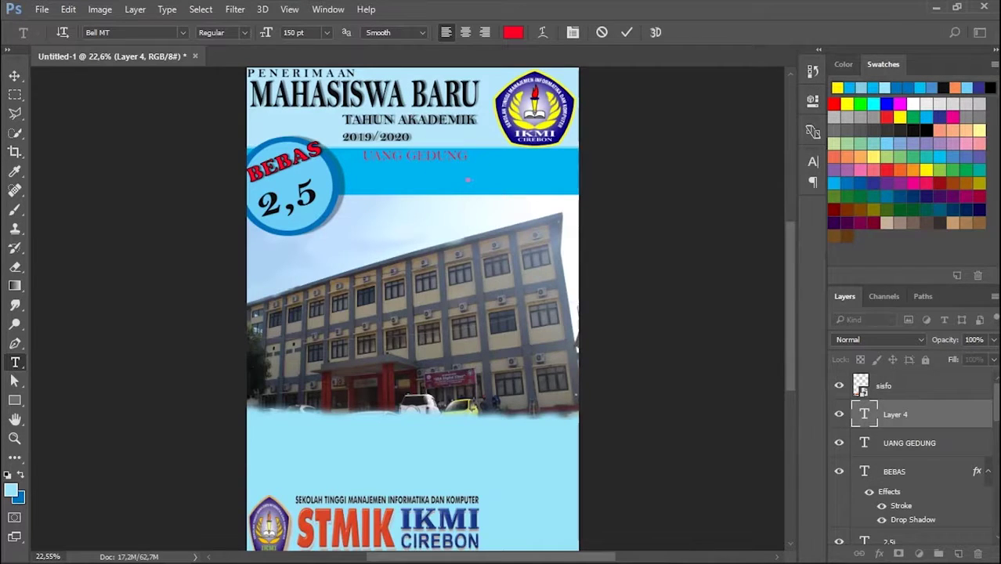
key(Escape)
Scale the UANG GEDUNG text down to 66,89 pt and make it Bold
click(449, 157)
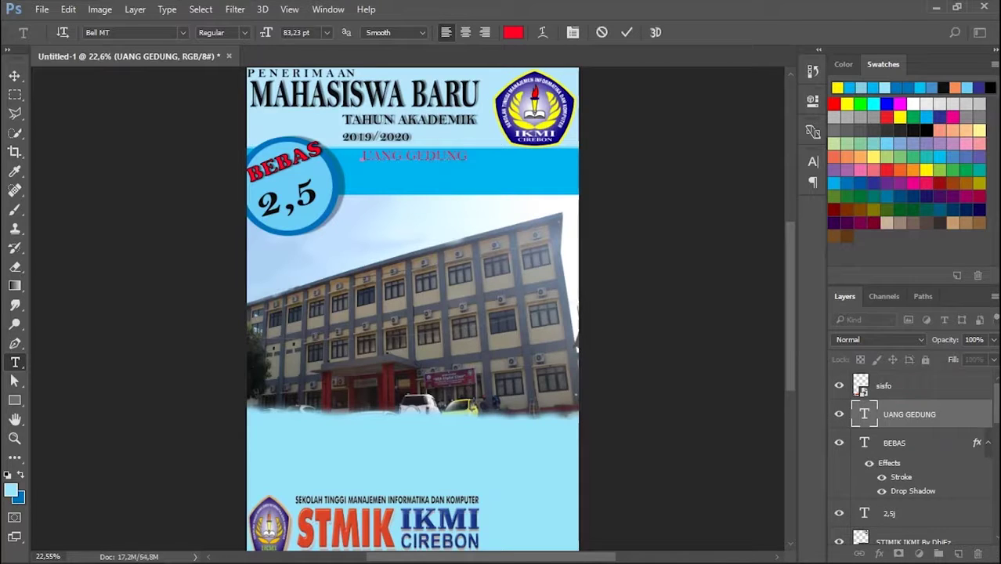
drag(466, 167, 448, 161)
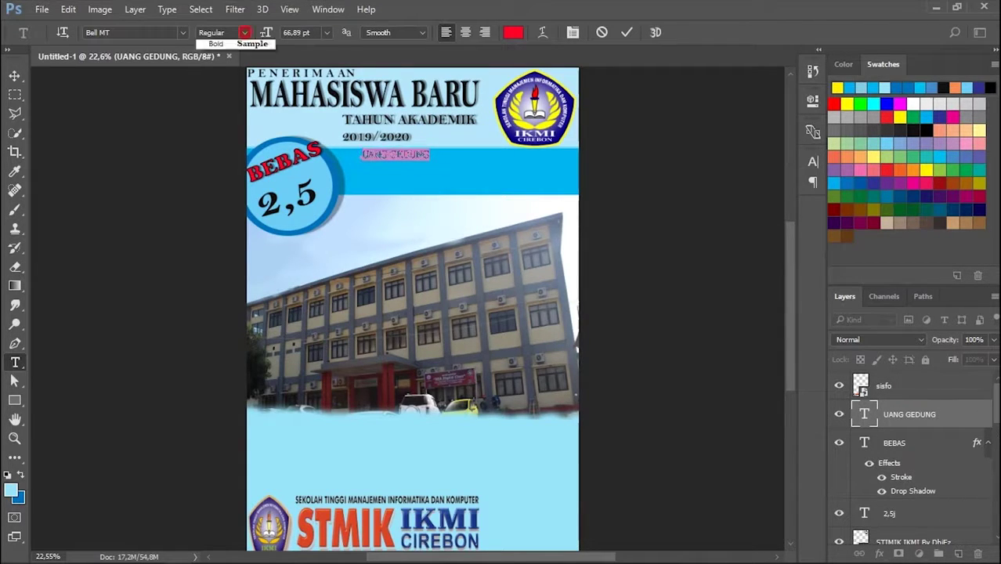
click(223, 32)
click(223, 69)
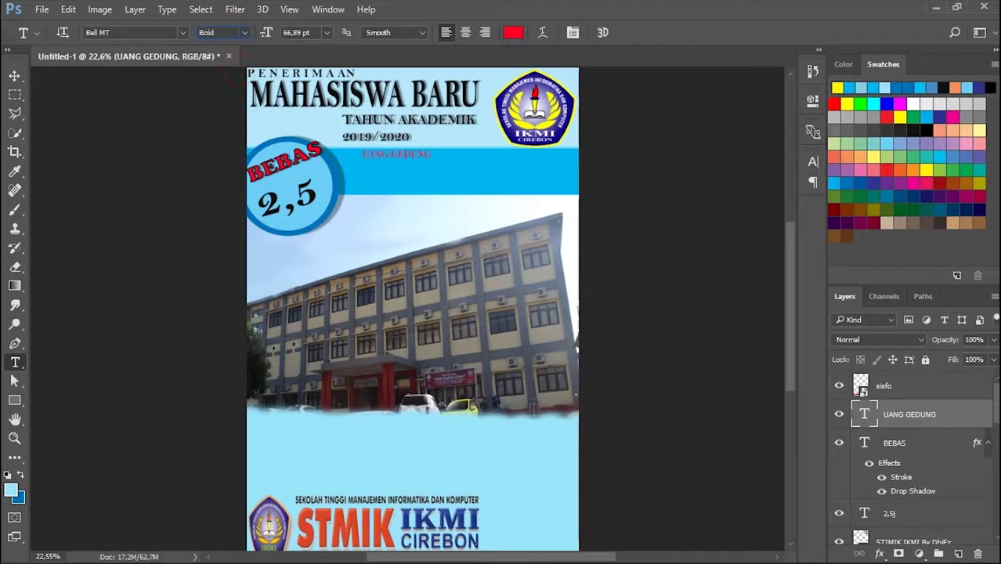
Tilt the UANG GEDUNG text and move it into the circle between BEBAS and 2,5
click(419, 155)
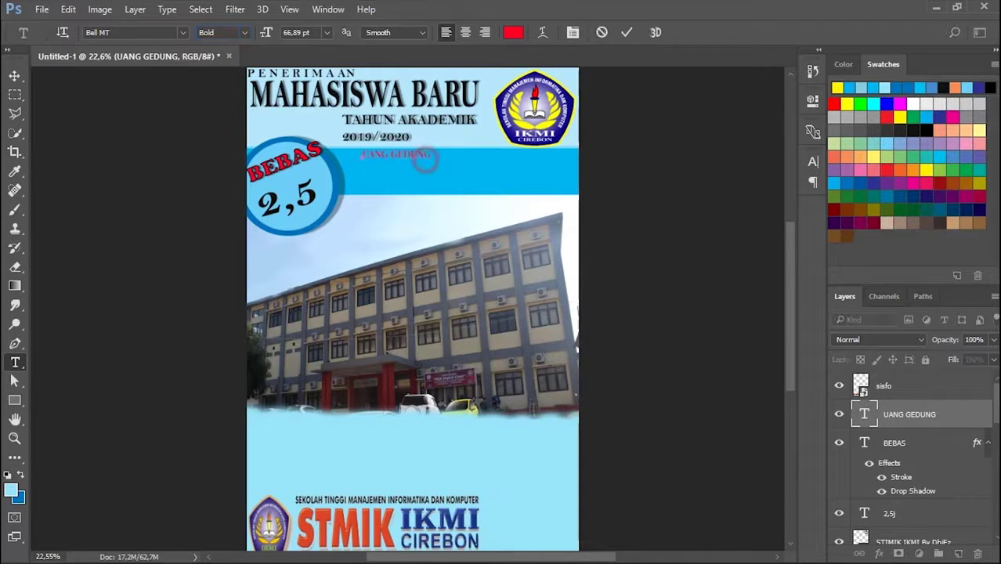
drag(473, 139, 462, 113)
drag(395, 148, 322, 134)
click(288, 200)
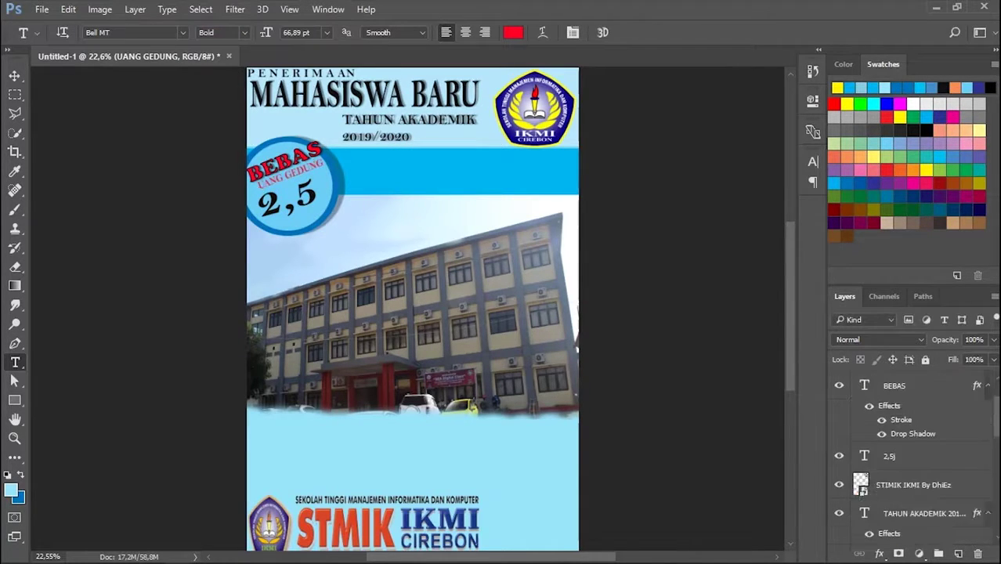
key(ctrl+a)
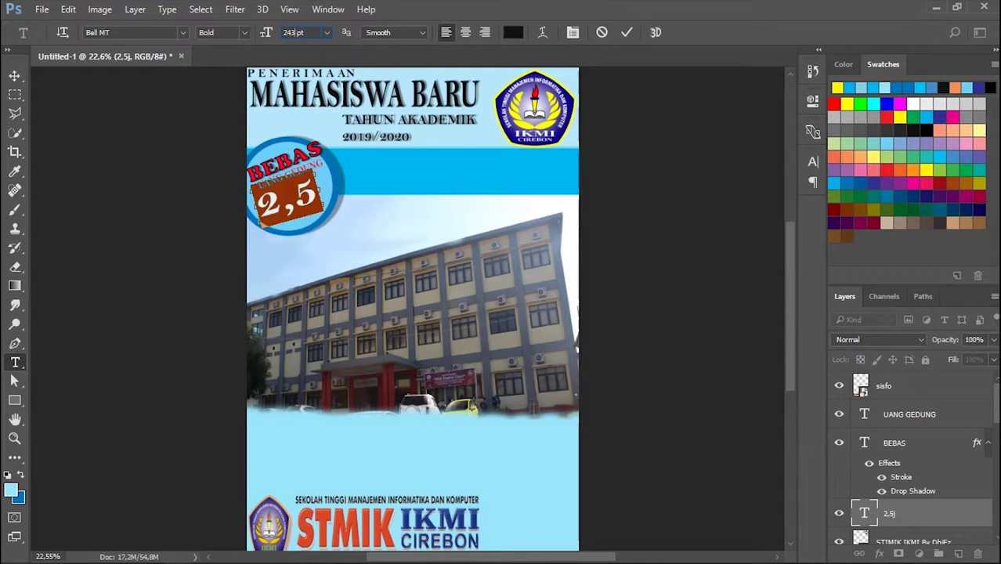
key(Escape)
Add the tilted text Jt in black Bell MT Bold 150 pt beside the circle and discard the stray empty text box
click(338, 188)
click(338, 188)
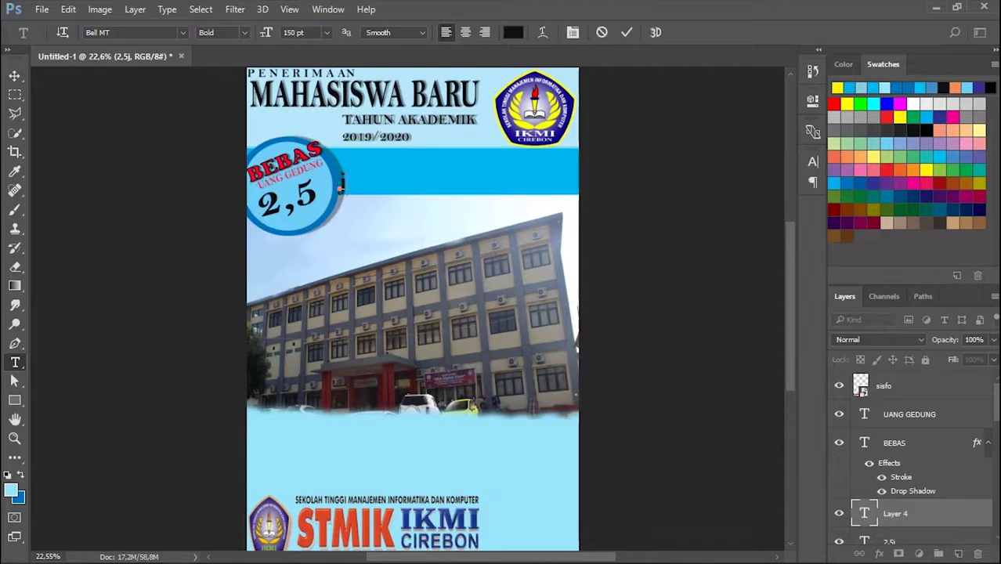
key(Caps_Lock)
text(Jt)
mouse_move(359, 196)
mouse_down()
mouse_move(368, 202)
mouse_move(342, 187)
mouse_up()
click(691, 266)
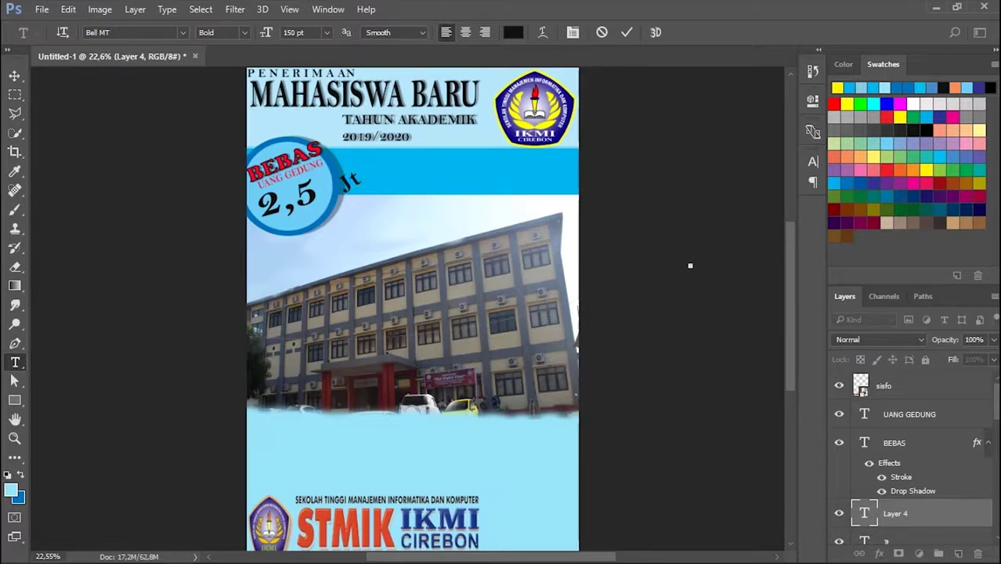
right_click(912, 517)
key(Escape)
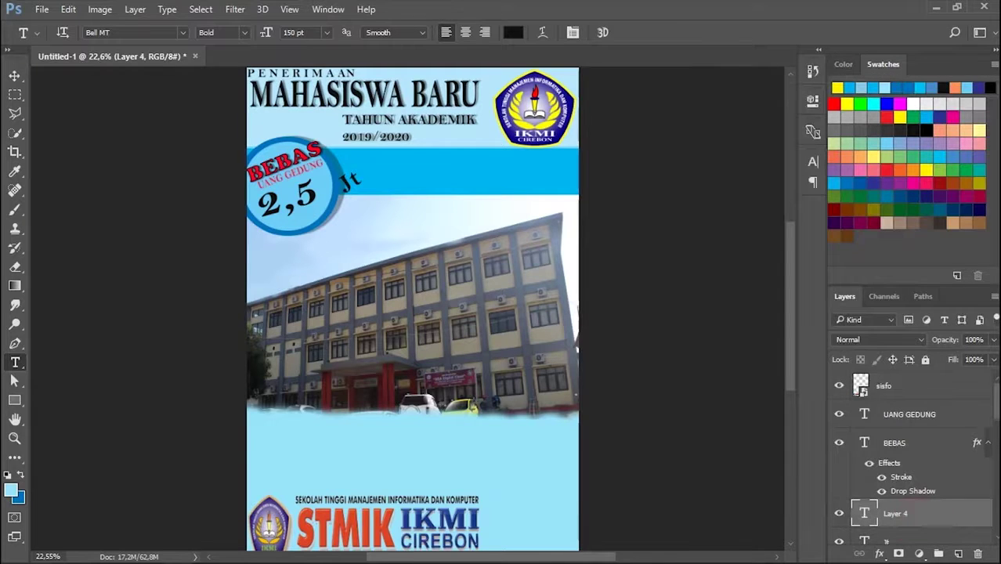
Move the Jt text into the circle, directly after the 2,5
click(344, 187)
key(ctrl)
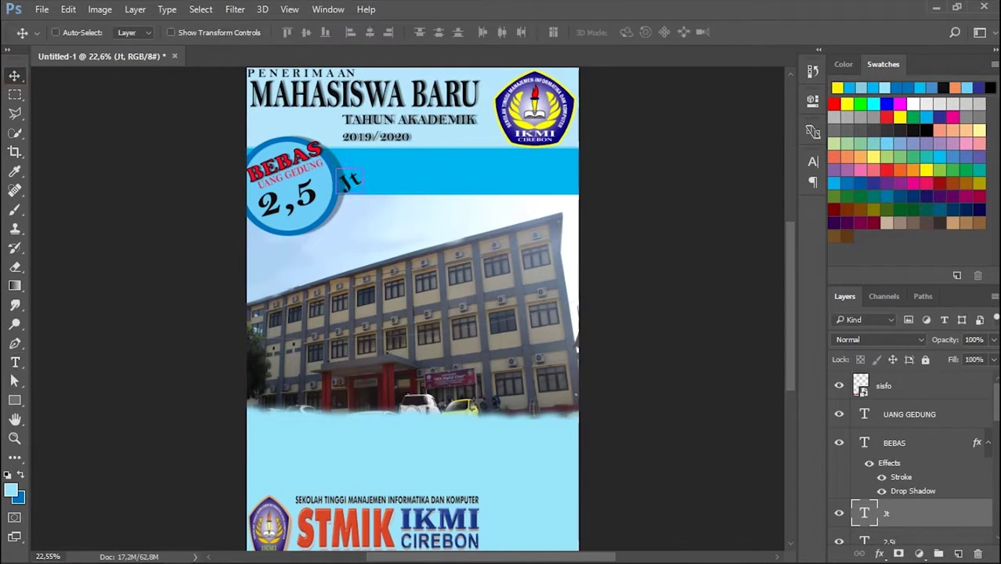
drag(344, 188, 323, 196)
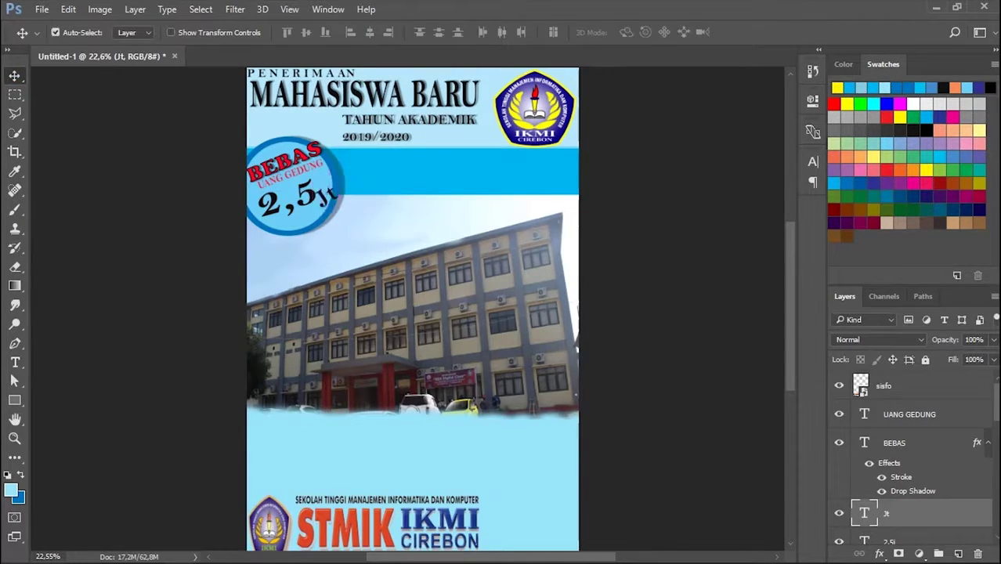
Select the gedung ikmi layer containing the building photo
scroll(413, 313, down, 2)
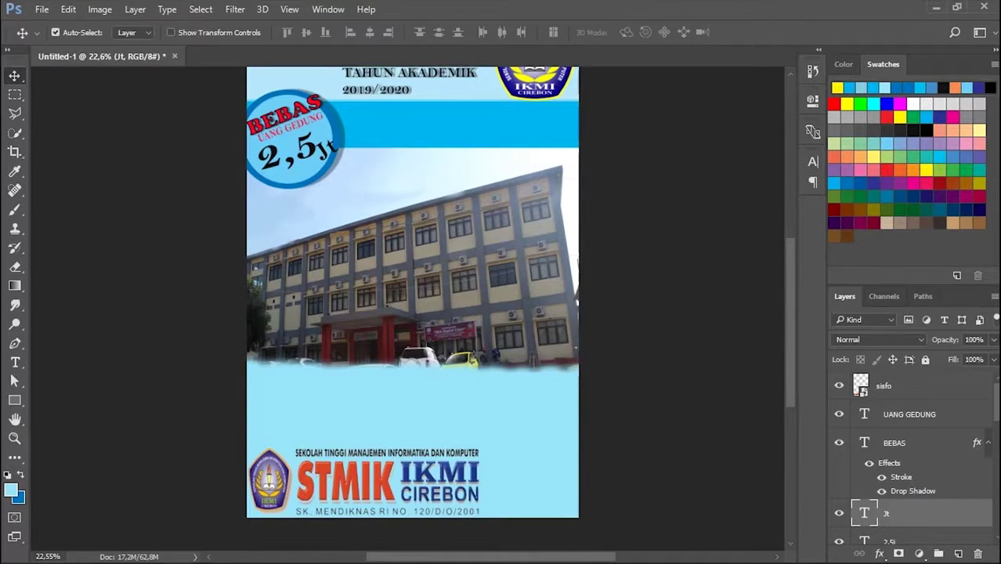
scroll(413, 313, up, 3)
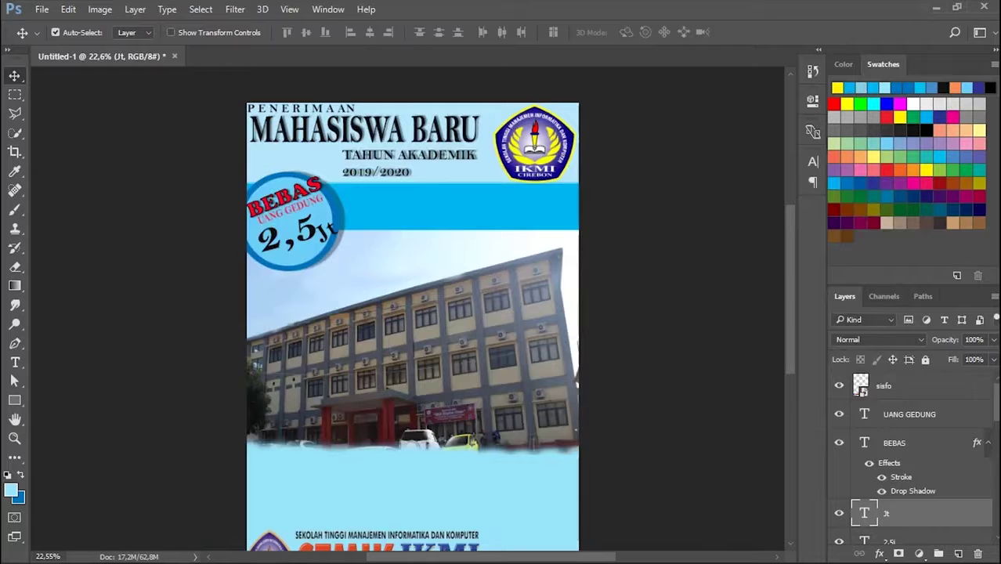
scroll(912, 458, down, 2)
click(895, 501)
scroll(413, 313, down, 3)
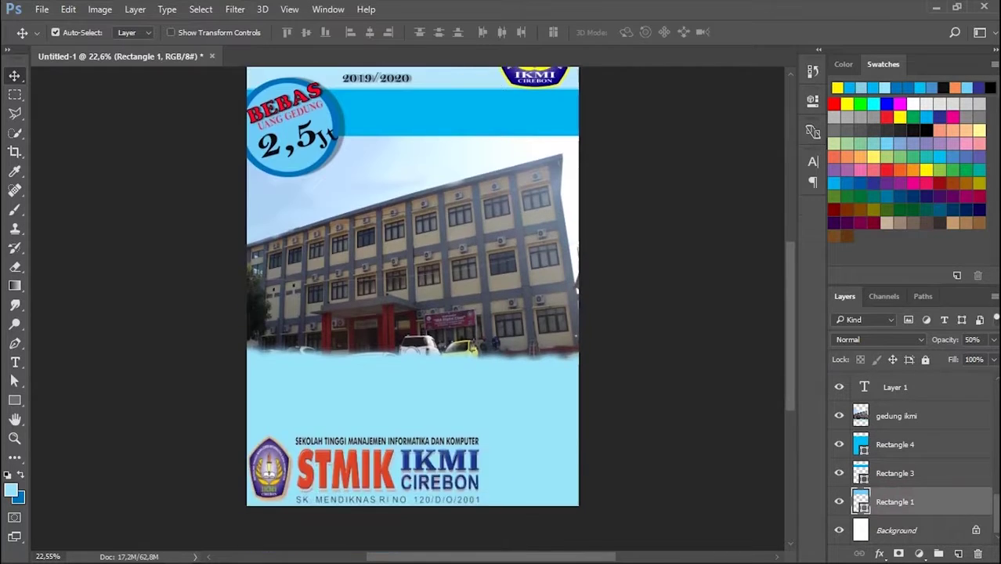
click(413, 114)
mouse_move(413, 258)
mouse_down()
mouse_move(434, 304)
mouse_move(413, 258)
mouse_up()
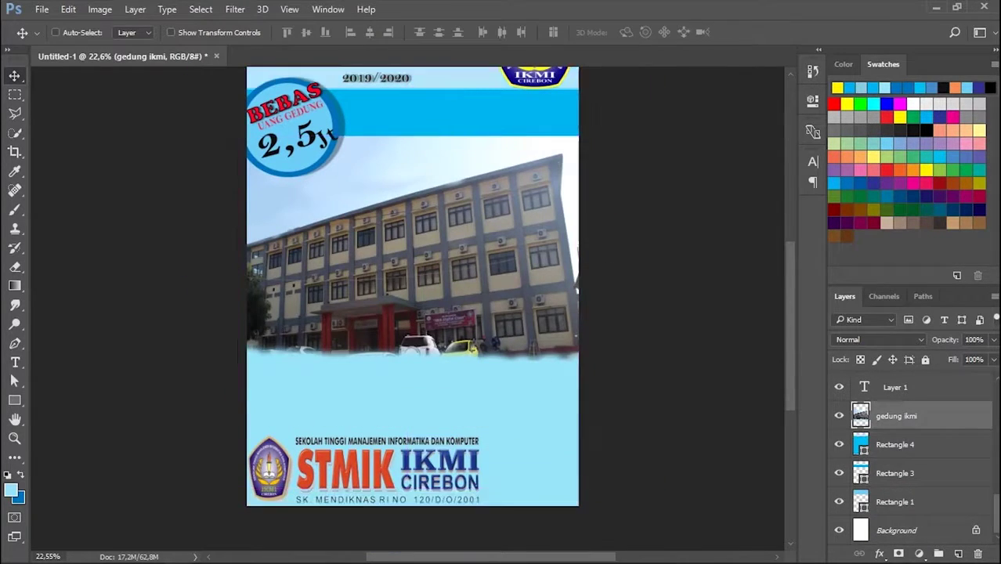
Try moving the building photo up and to the left, over the blue bar
click(930, 444)
click(446, 272)
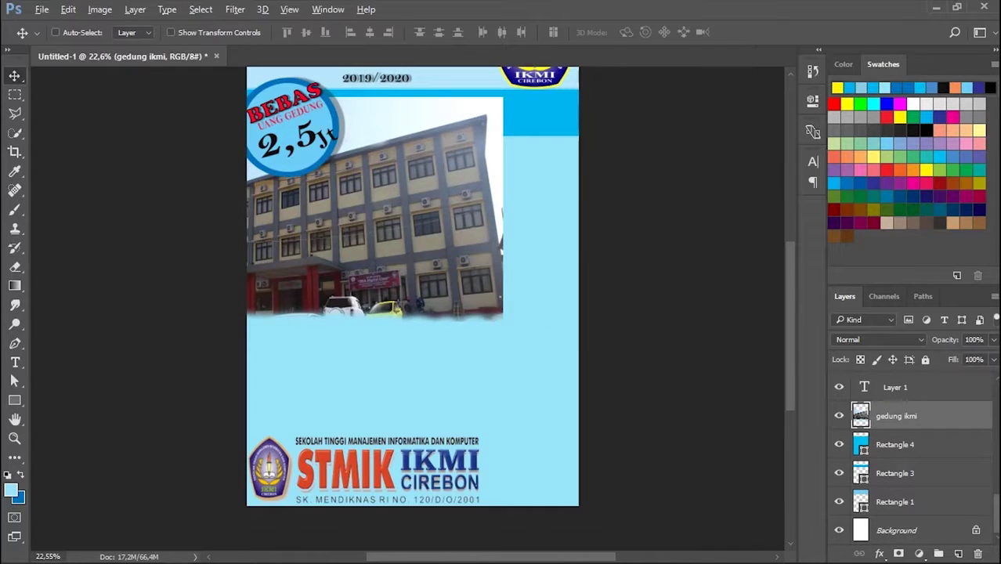
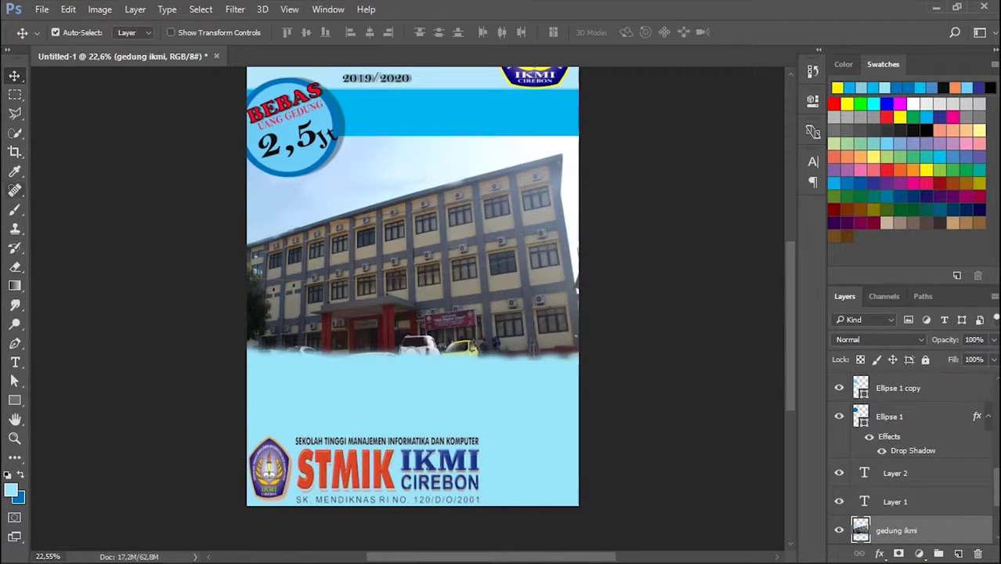
Soften the lower edge of the building photo with a soft 600 px Eraser at 39% opacity
click(15, 267)
click(163, 34)
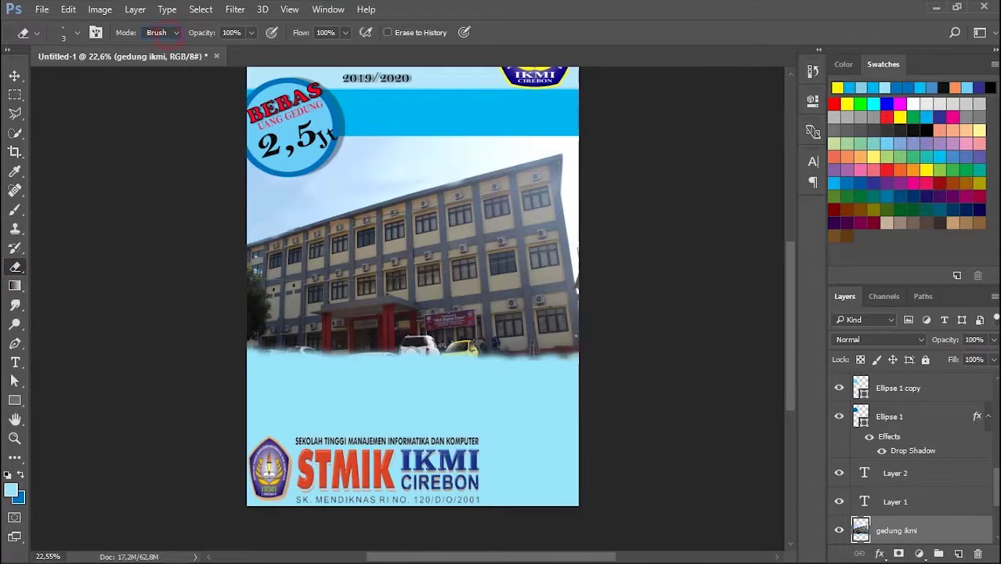
right_click(323, 278)
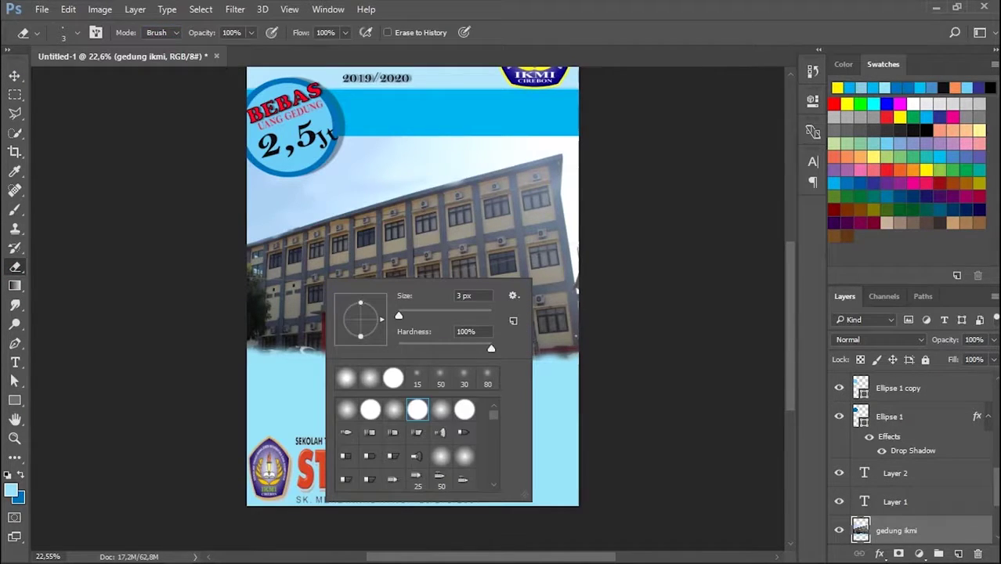
key(Escape)
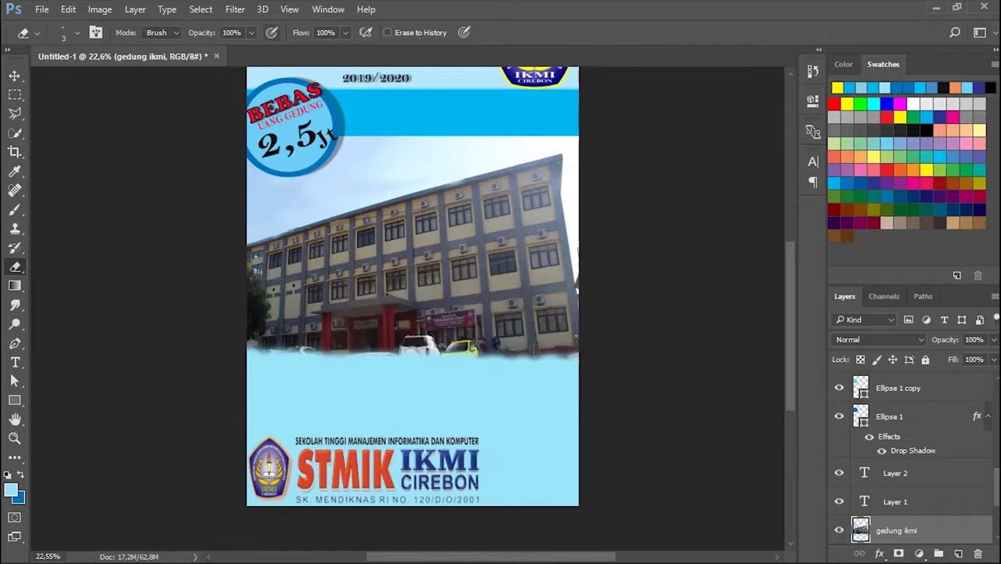
mouse_move(250, 33)
mouse_down()
mouse_move(249, 50)
mouse_move(210, 50)
mouse_up()
key(bracketright)
key(bracketright)
key(bracketright)
mouse_move(548, 337)
mouse_down()
mouse_move(282, 329)
mouse_move(345, 333)
mouse_up()
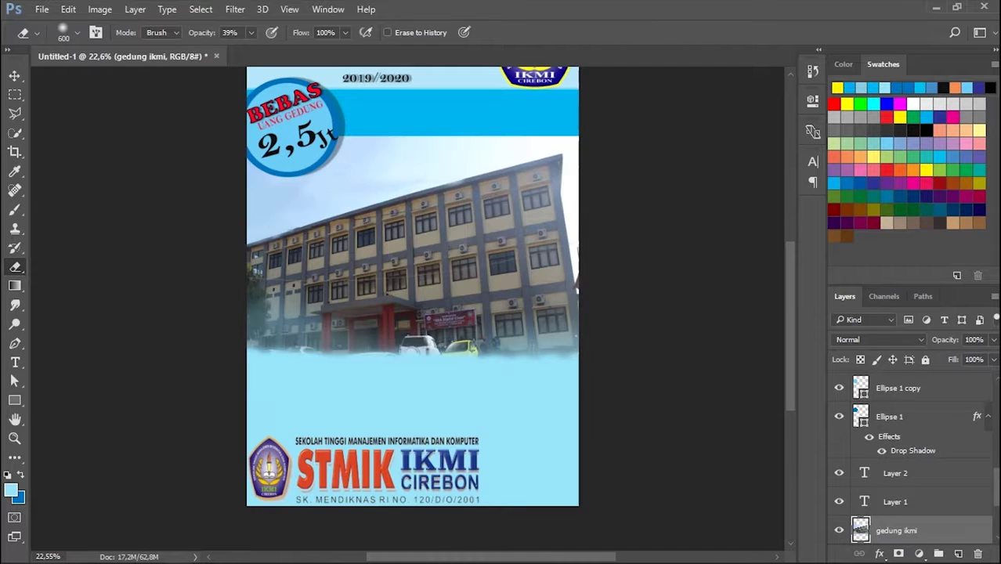
Fade the photo's bottom edge further into the light blue background with the Eraser at 80% opacity
click(252, 32)
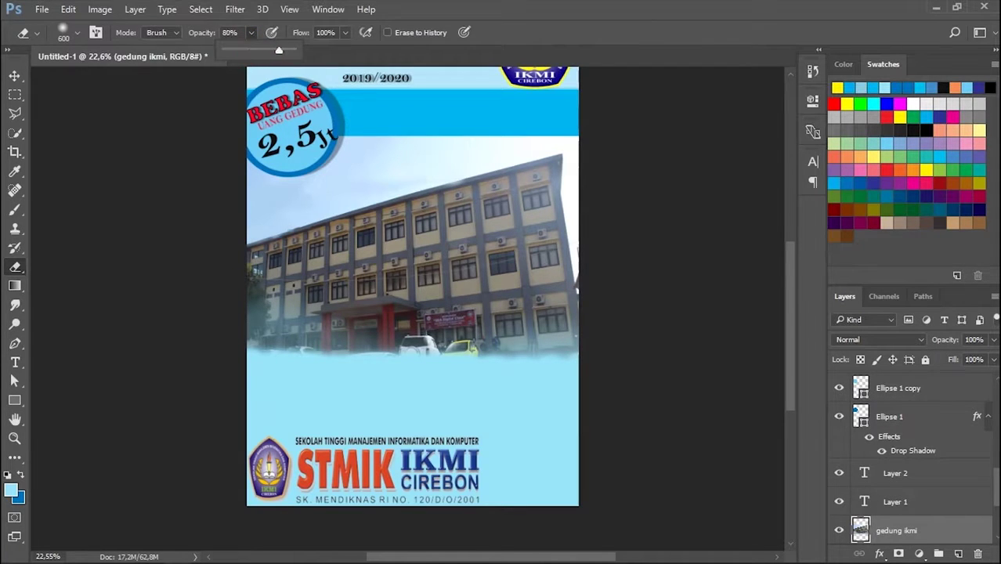
mouse_move(259, 336)
mouse_down()
mouse_move(225, 344)
mouse_move(302, 340)
mouse_up()
drag(580, 337, 470, 339)
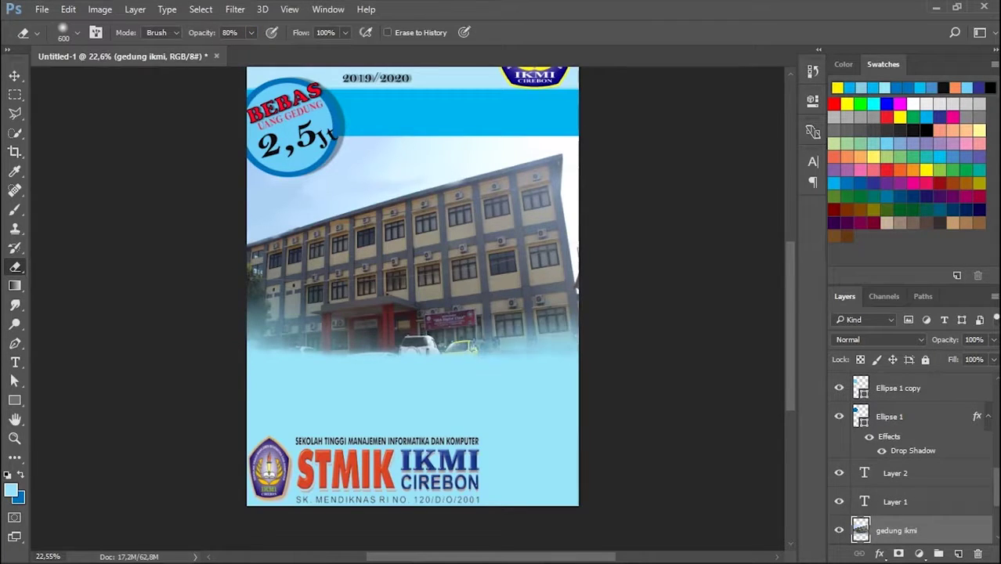
mouse_move(403, 333)
mouse_down()
mouse_move(298, 329)
mouse_move(391, 329)
mouse_up()
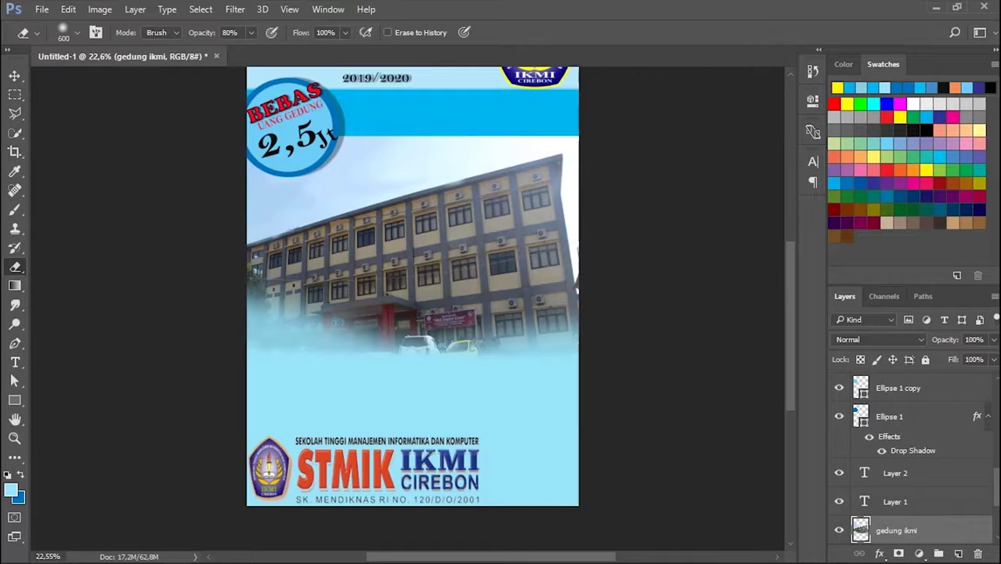
Add the black Bell MT Bold lines STIMIK IKMI and CYBER UNIVERSITY on the blue bar, checking the reference brochure photo
click(15, 399)
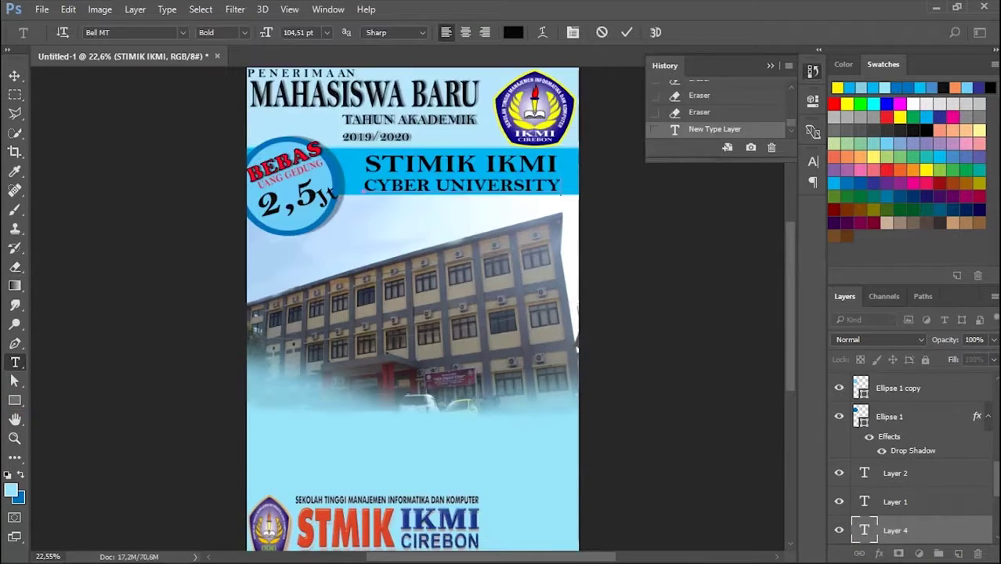
key(alt+Tab)
key(alt+Tab)
key(Tab)
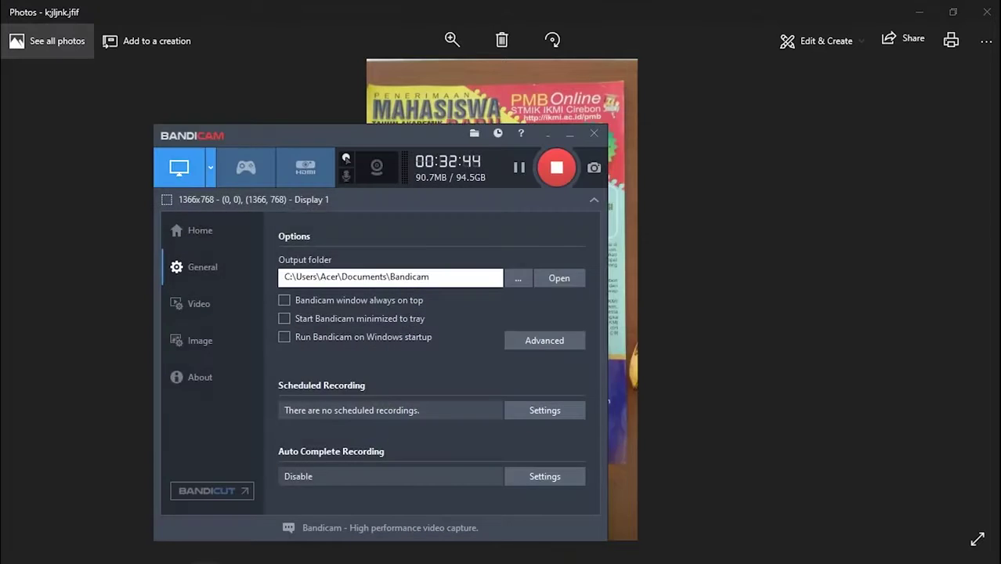
key(alt+Tab)
key(Tab)
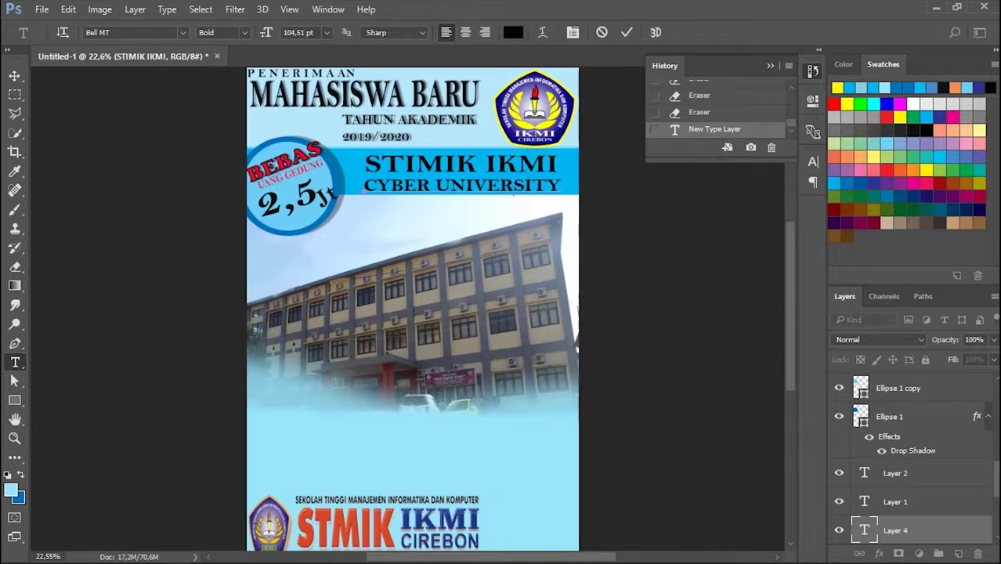
click(770, 65)
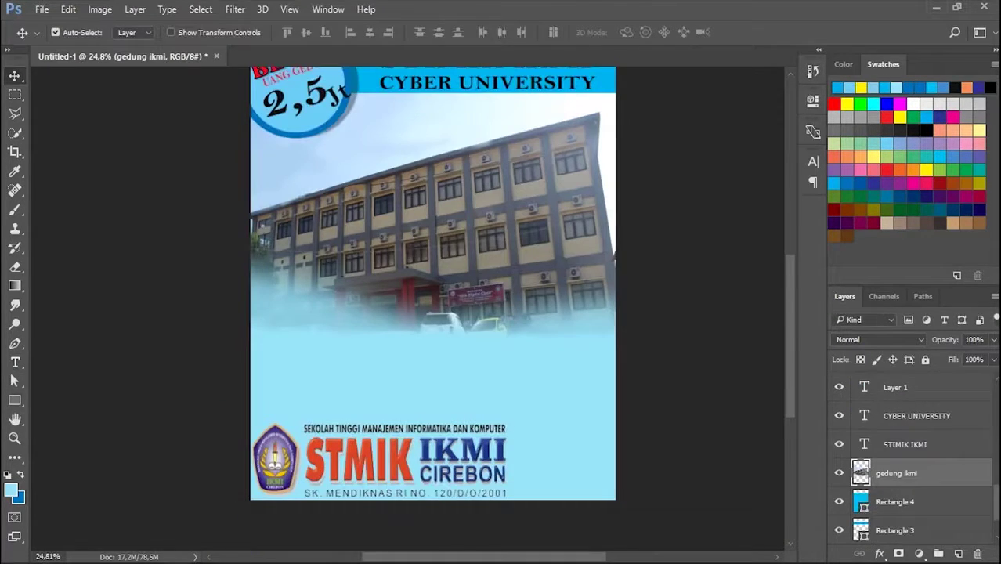
Draw a rectangle about 710 × 629 px over the lower-left part of the building photo and fill it yellow
key(u)
click(501, 188)
key(Escape)
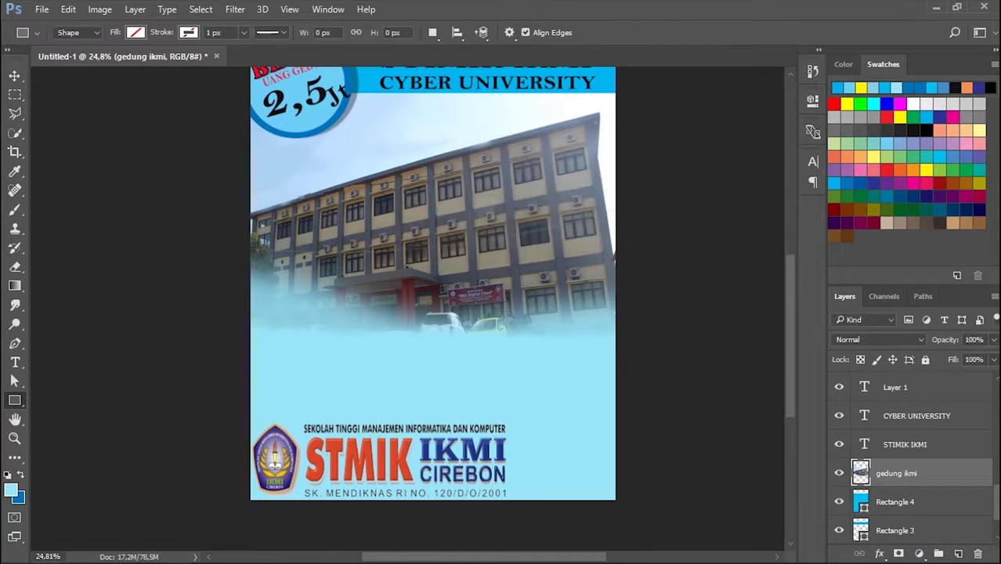
drag(248, 245, 378, 359)
click(604, 186)
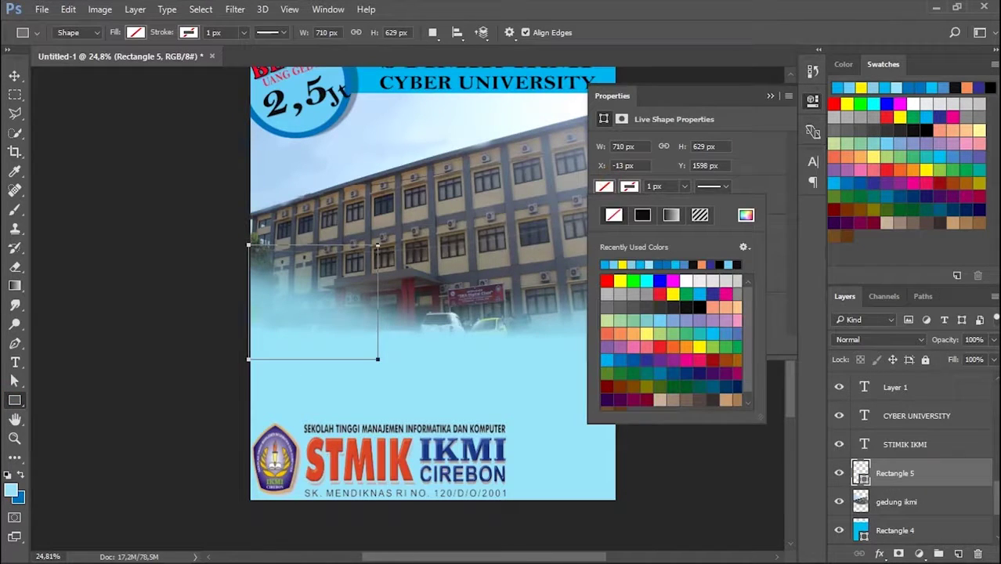
click(619, 280)
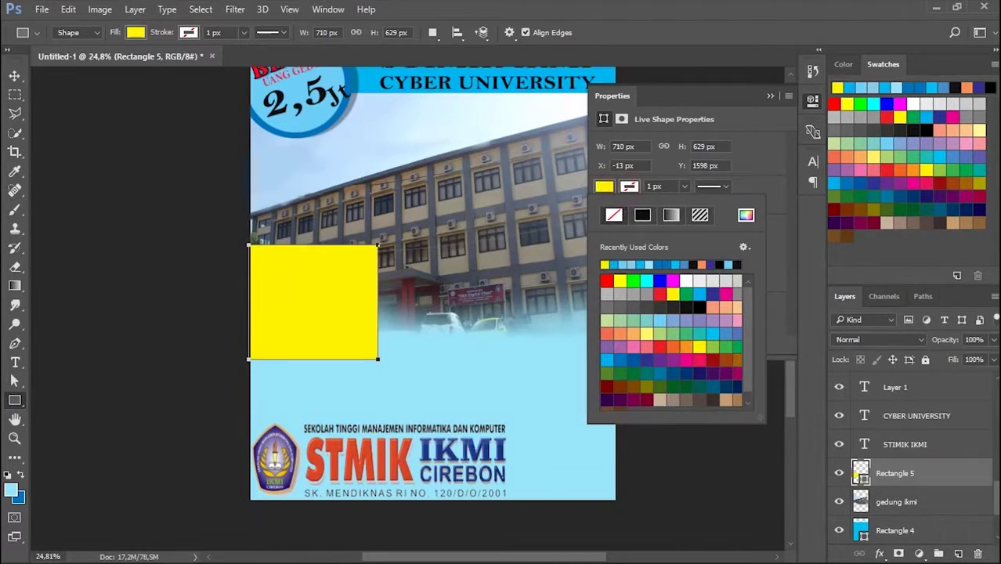
Try black-and-white, blue and orange-yellow gradients as the rectangle's stroke
click(670, 214)
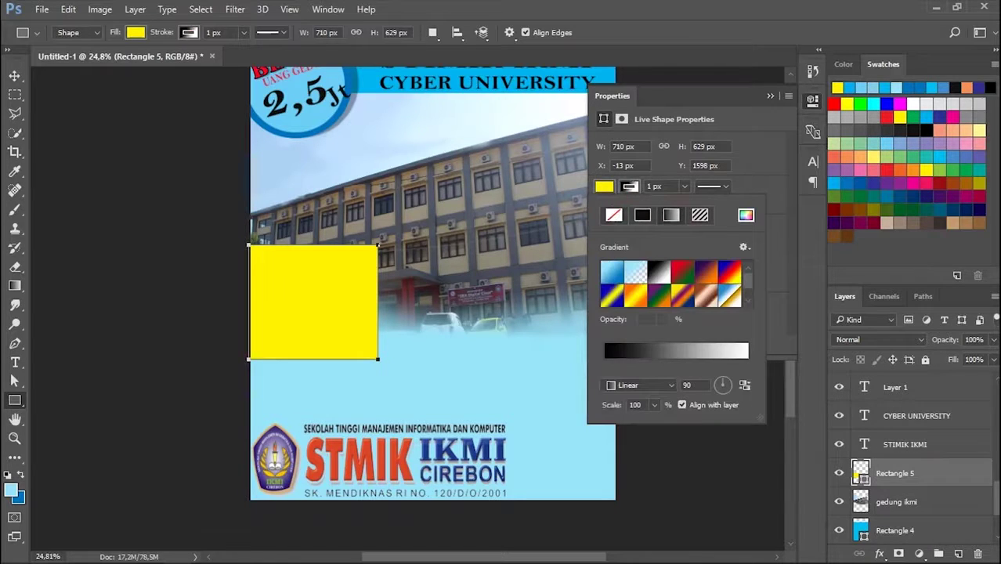
click(612, 272)
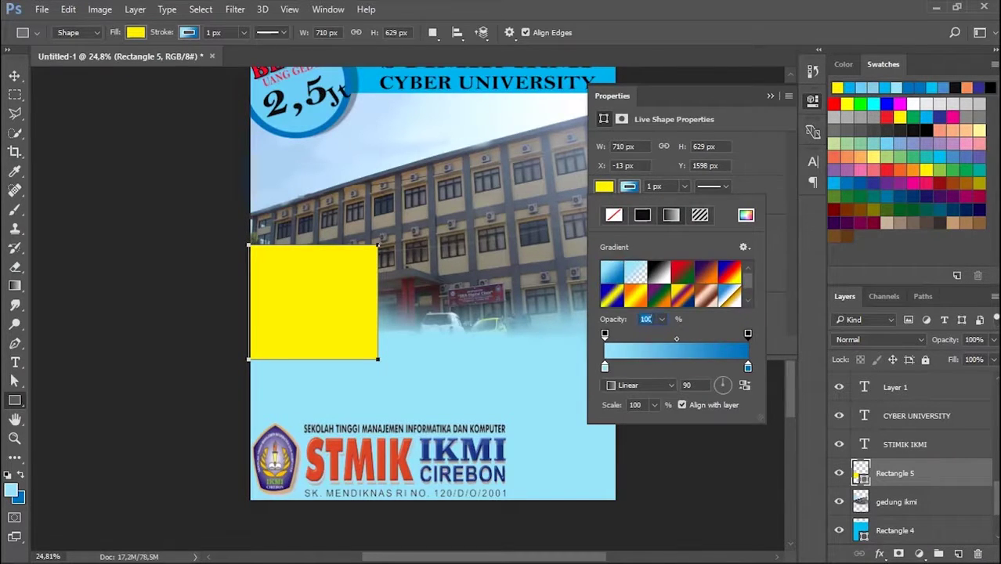
click(642, 215)
click(670, 214)
click(745, 215)
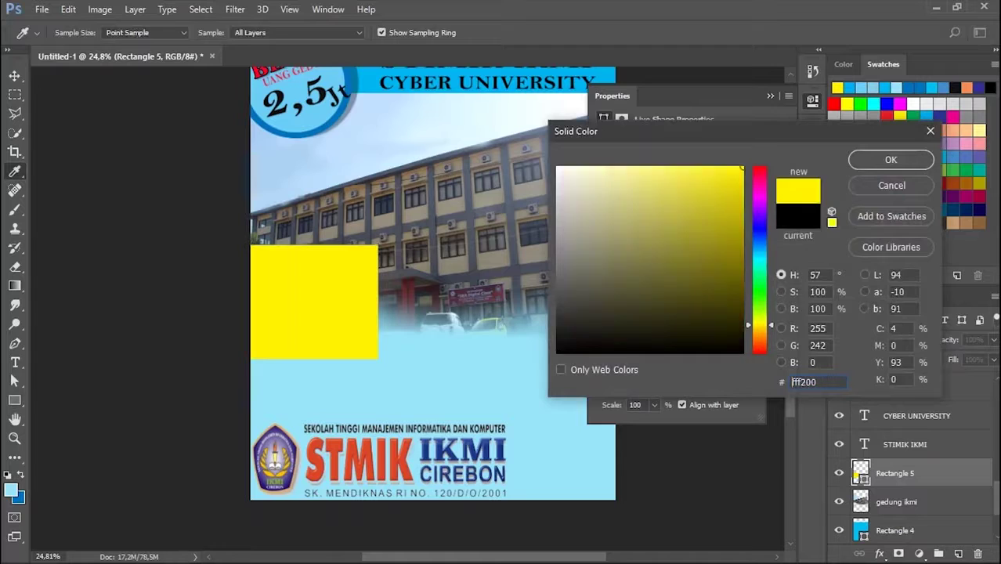
click(890, 159)
click(630, 186)
click(629, 185)
click(671, 214)
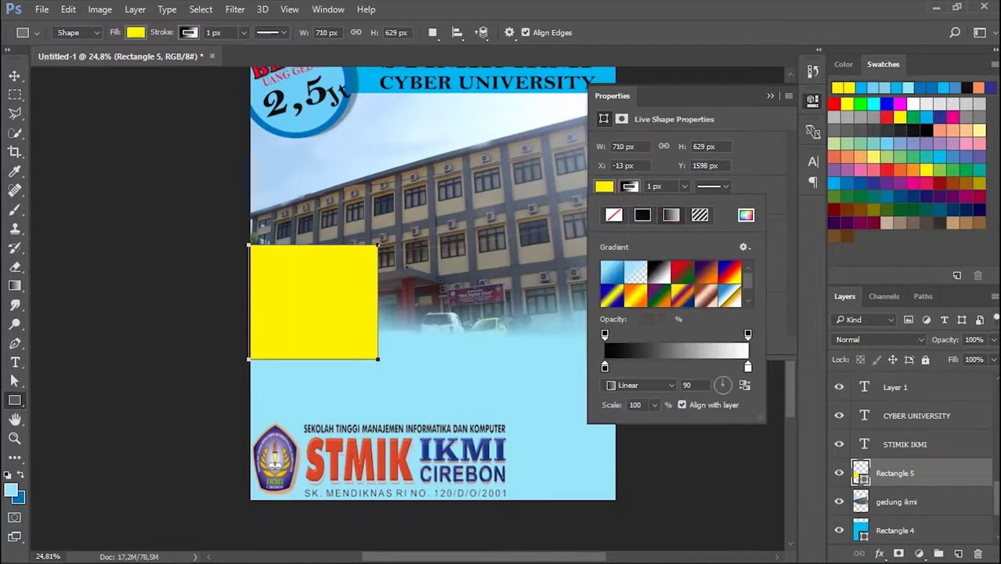
click(635, 295)
mouse_move(676, 367)
mouse_down()
mouse_move(613, 366)
mouse_move(673, 334)
mouse_up()
drag(748, 335, 693, 335)
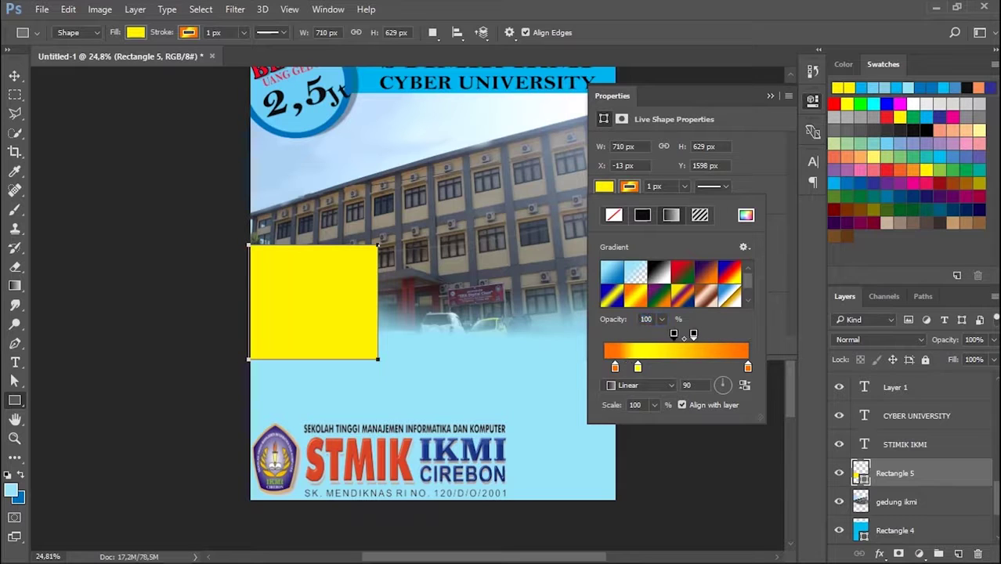
key(Escape)
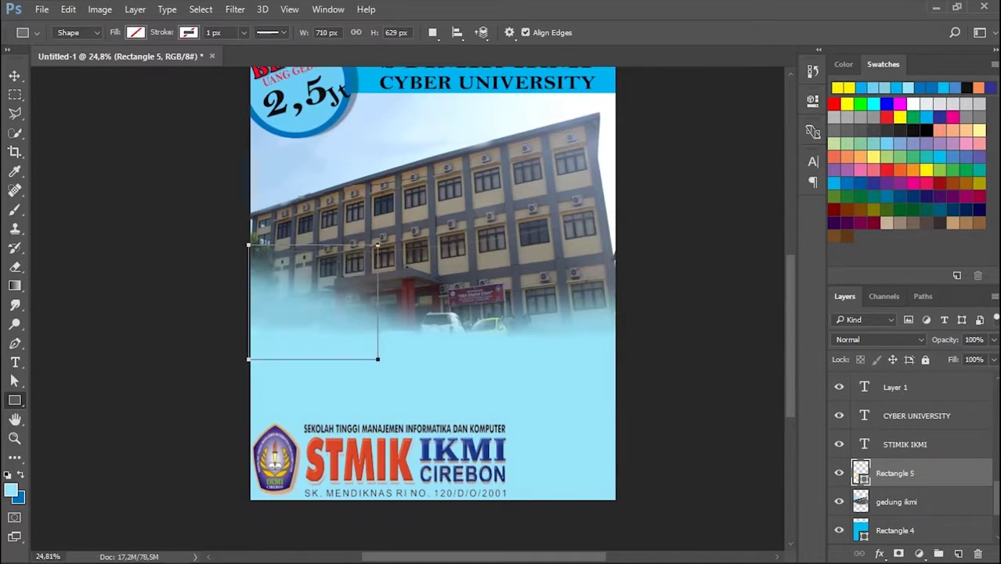
Try the rectangle in yellow with the layer's Fill at 50%, then 70%, and move it toward the photo's lower-right part
click(619, 238)
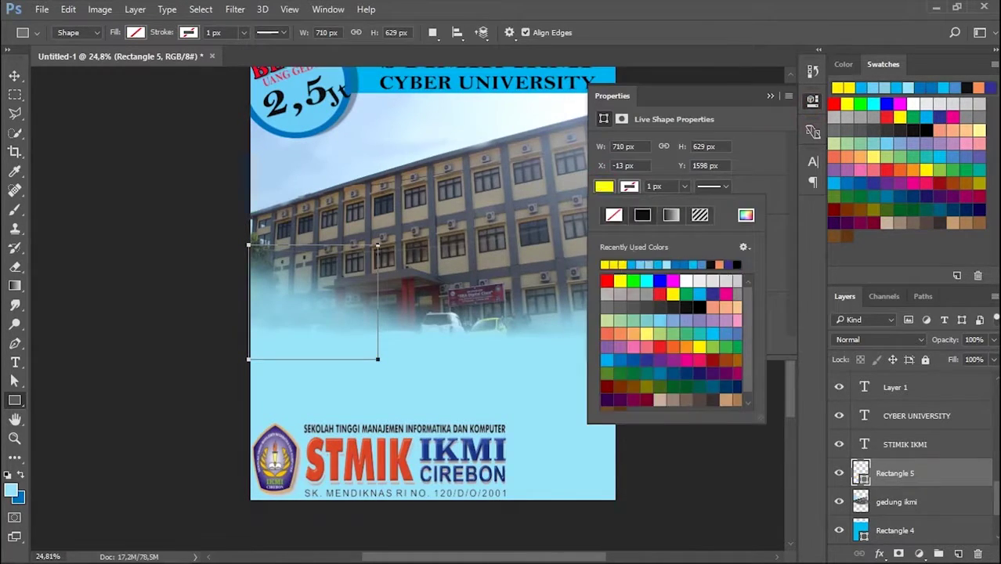
click(973, 358)
key(Return)
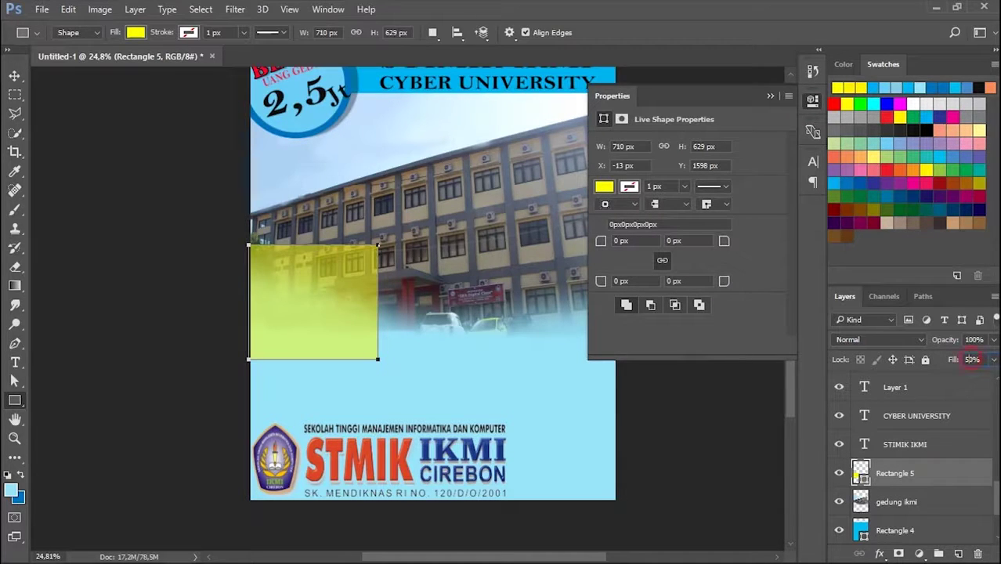
mouse_move(971, 358)
mouse_down()
mouse_move(988, 359)
mouse_move(952, 359)
mouse_move(979, 358)
mouse_up()
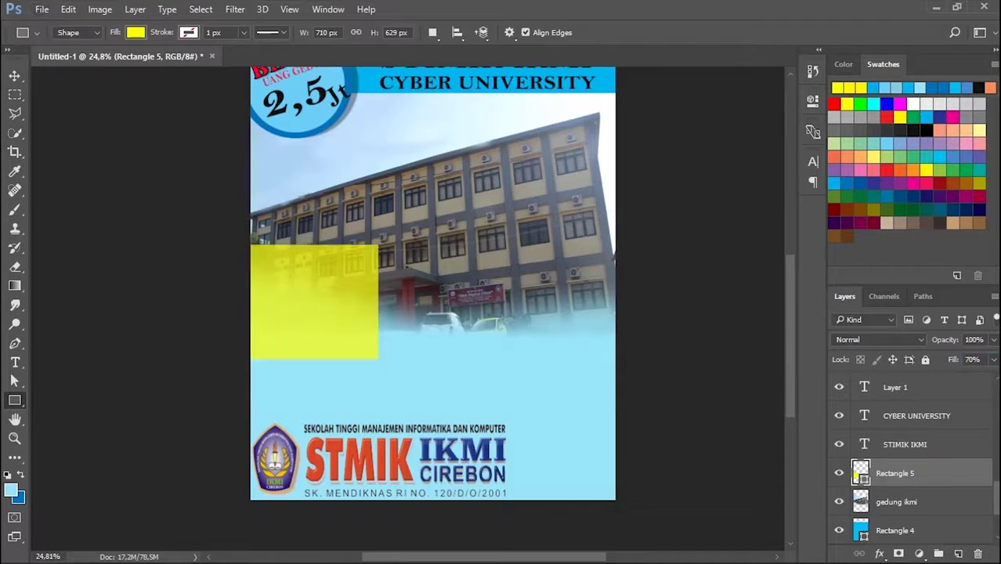
key(v)
drag(337, 274, 593, 331)
scroll(593, 330, up, 2)
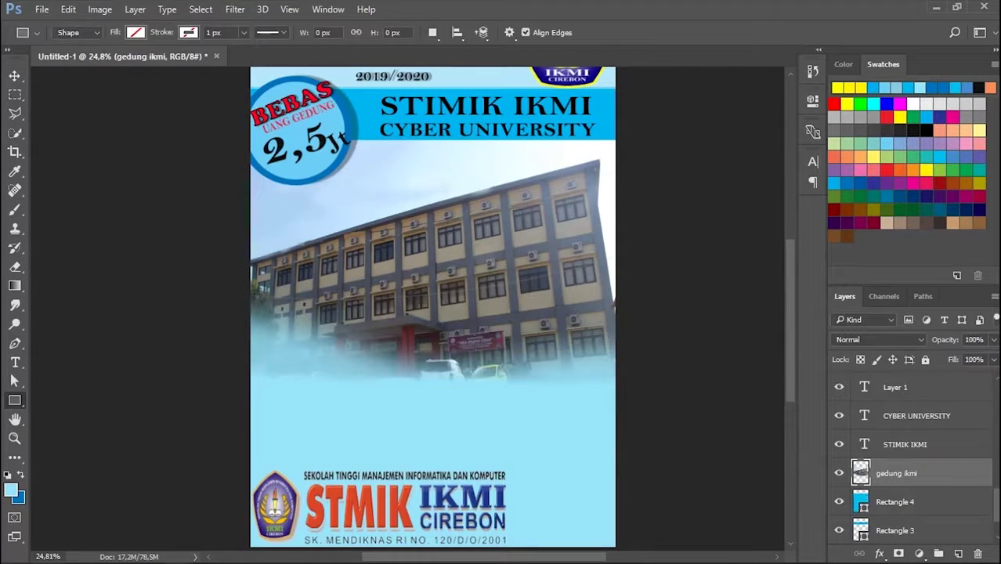
Draw a yellow rectangle about 794 × 726 px over the photo's lower-left corner and set its layer Fill to 60%
drag(231, 298, 376, 430)
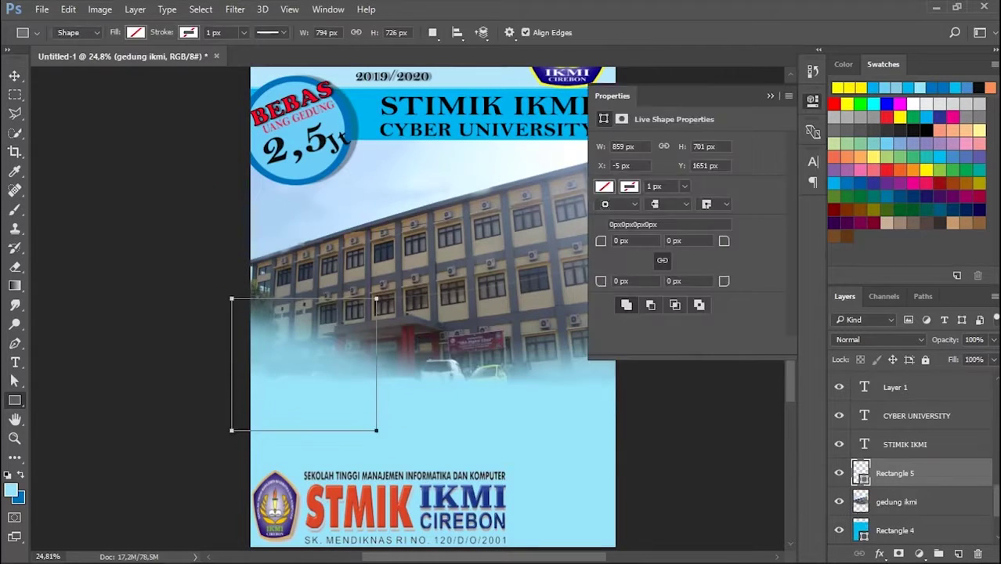
click(603, 186)
click(604, 265)
click(971, 359)
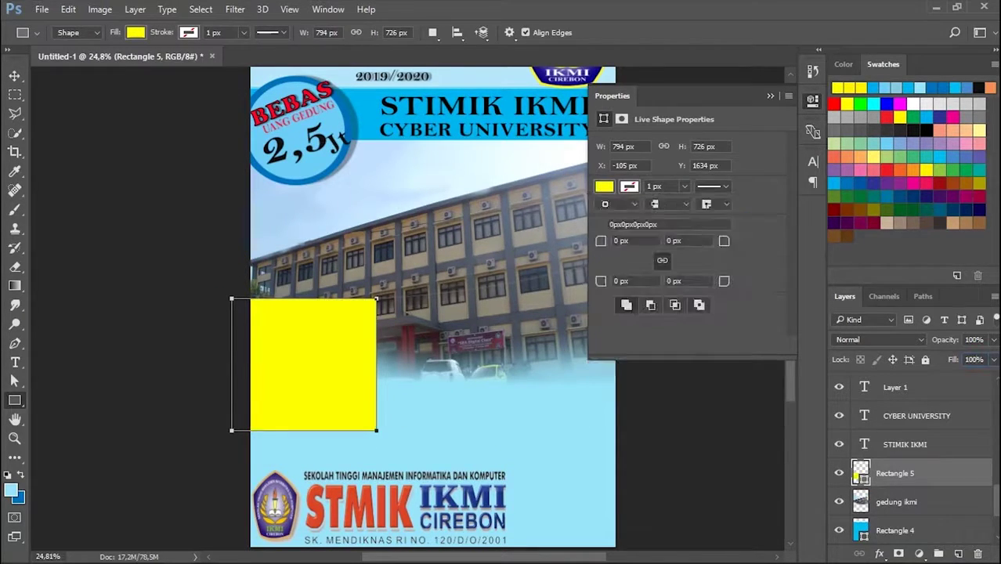
text(90)
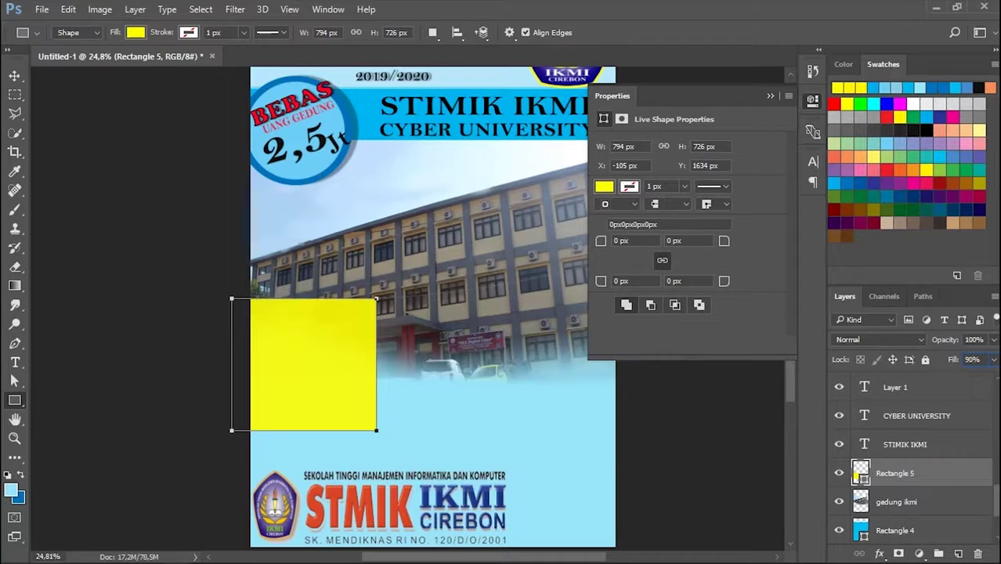
text(120)
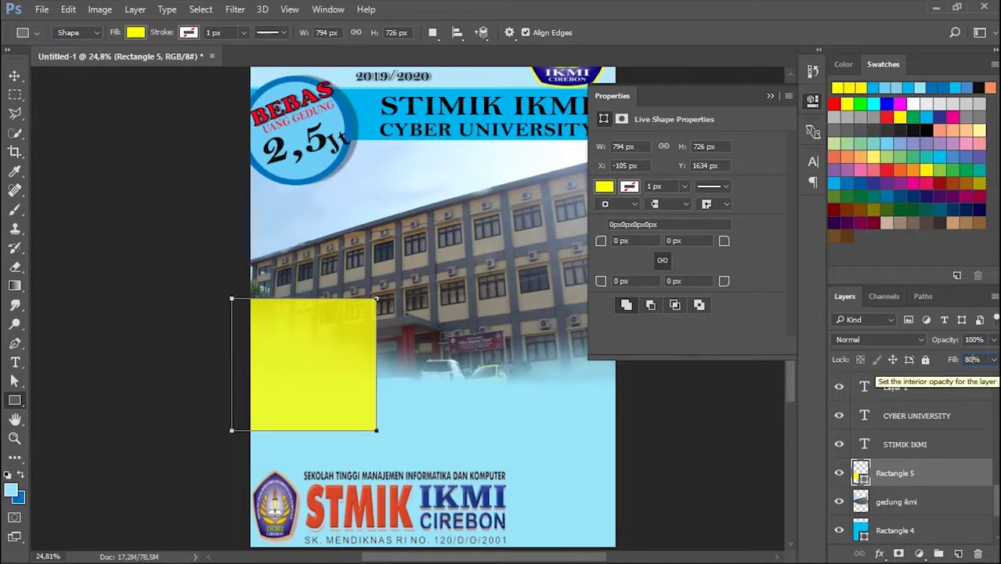
text(0)
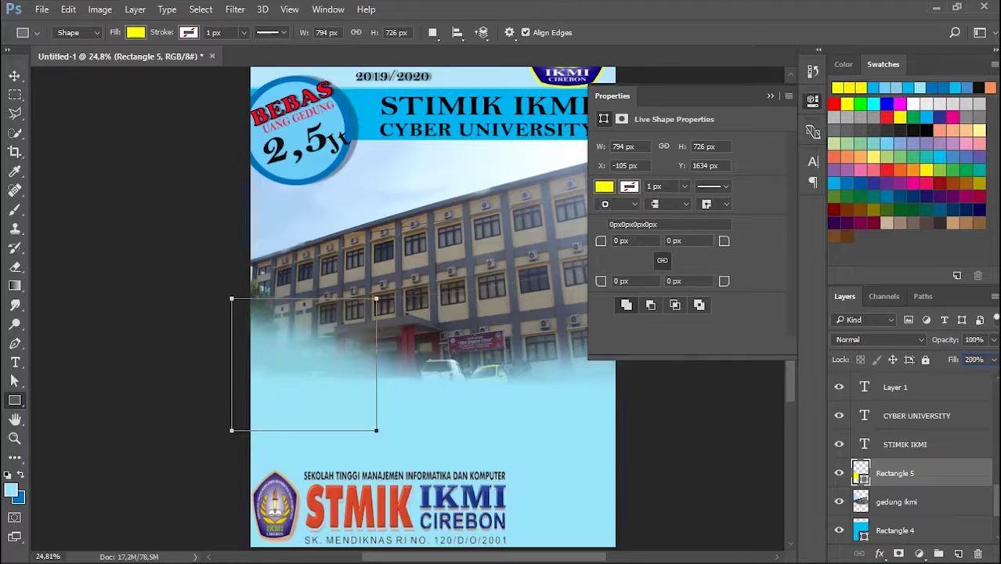
text(80)
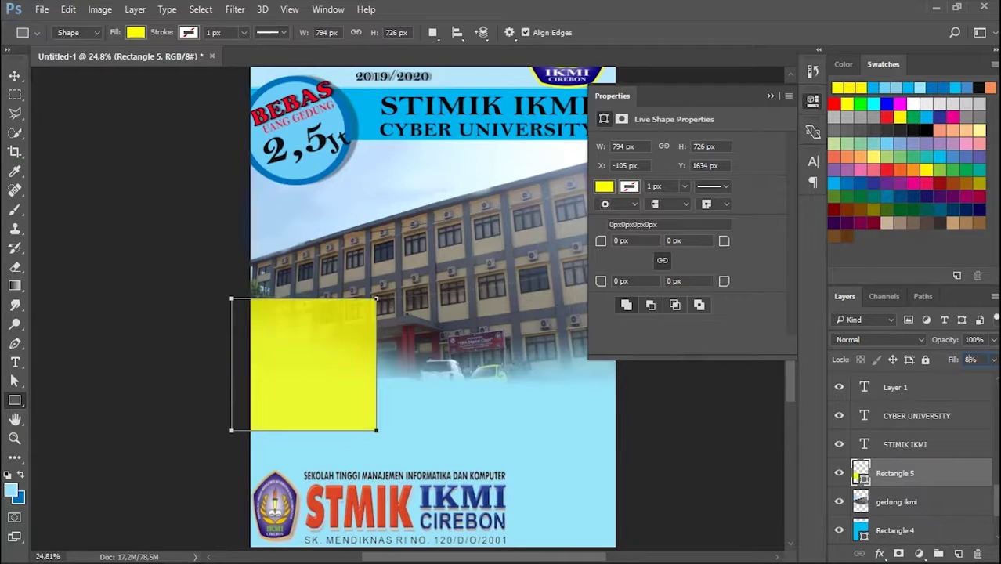
text(60)
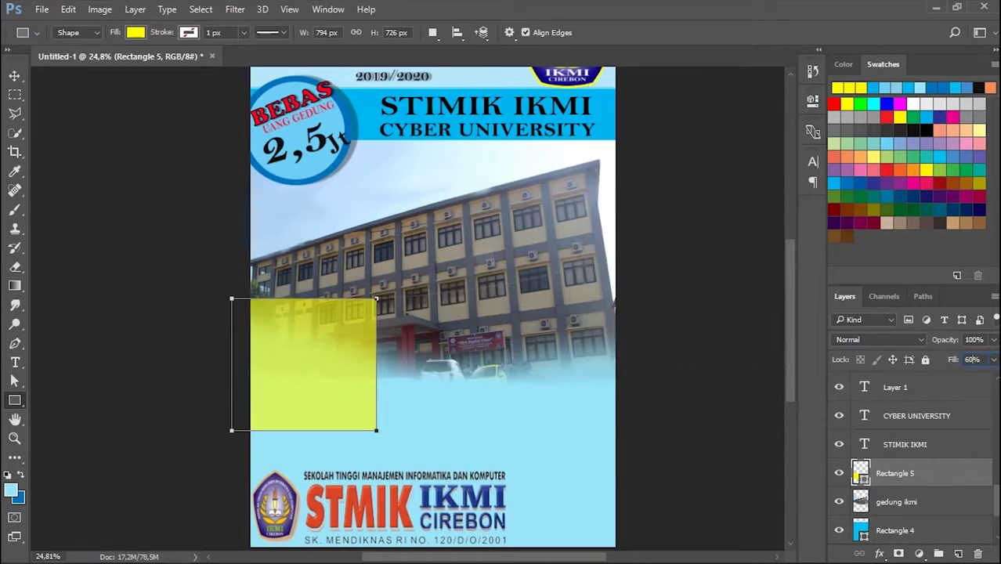
Duplicate the translucent yellow rectangle twice and arrange the three side by side as descending steps across the page
drag(322, 313, 480, 313)
key(v)
drag(469, 353, 614, 381)
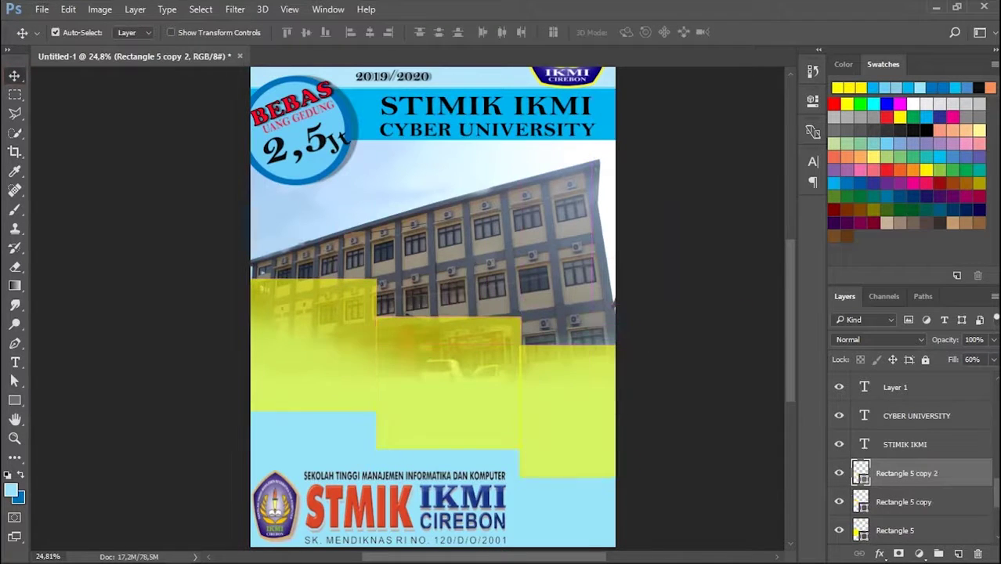
mouse_move(356, 313)
mouse_down()
mouse_move(335, 313)
mouse_move(345, 313)
mouse_up()
mouse_move(436, 317)
mouse_down()
mouse_move(395, 317)
mouse_move(424, 321)
mouse_up()
drag(556, 382, 501, 381)
Narrow the middle yellow rectangle to 96,10% of its width so it fits between its neighbours
click(434, 376)
key(ctrl+t)
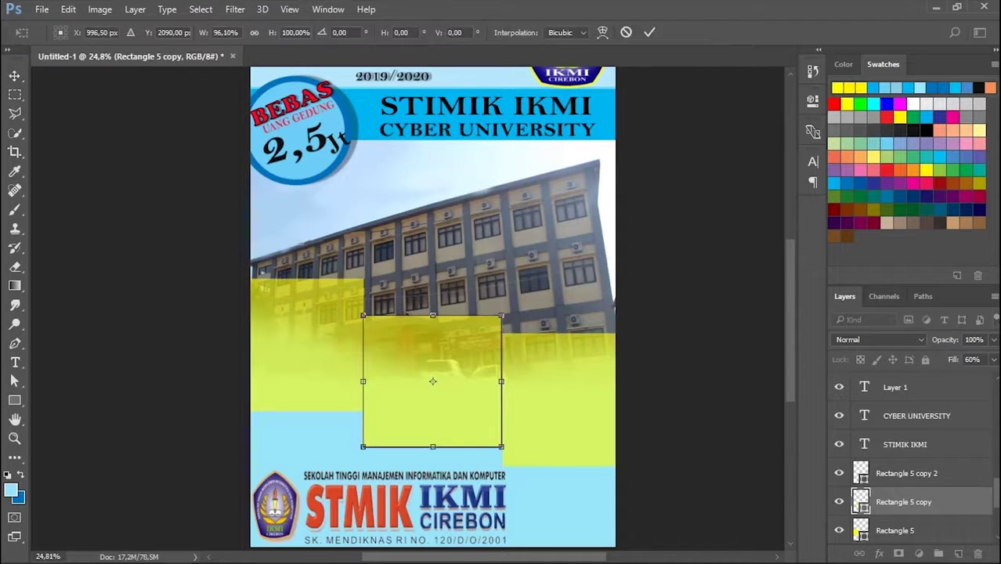
key(Return)
scroll(432, 314, down, 2)
scroll(433, 313, up, 3)
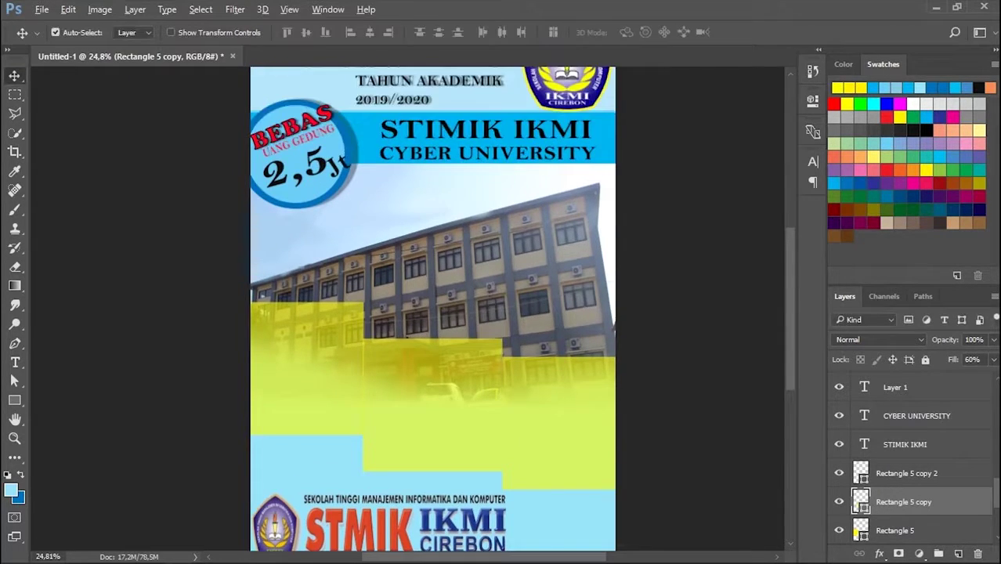
Copy the TEKNOLOGI INFORMASI competency text from the other window and paste it as a text layer starting on the first yellow rectangle
key(alt+Tab)
drag(479, 296, 662, 376)
key(alt+Tab)
key(t)
scroll(432, 313, up, 1)
click(274, 338)
key(ctrl+v)
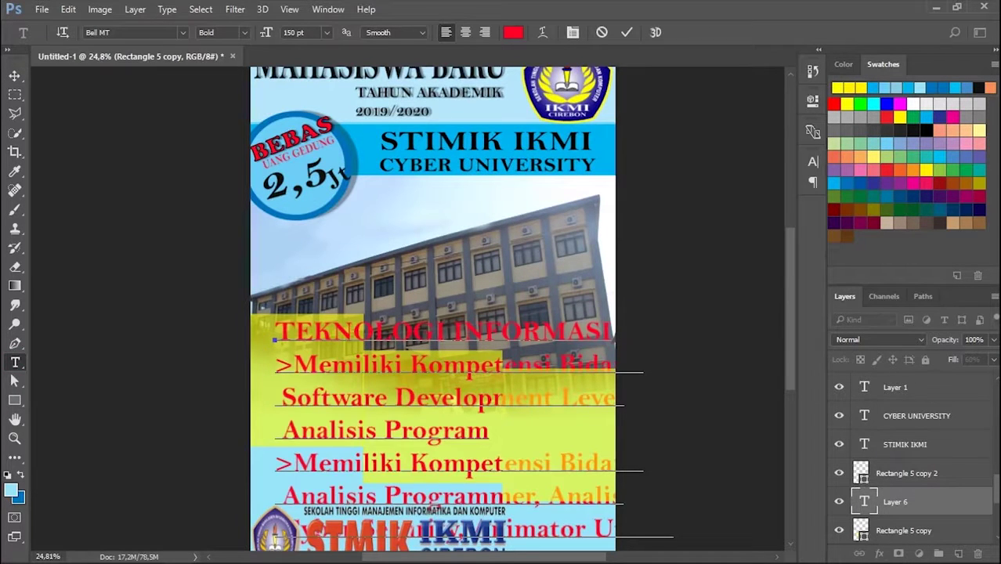
Shrink and narrow the TEKNOLOGI INFORMASI text to fit inside the first yellow rectangle, with its font size set to 77 pt
key(ctrl+a)
scroll(433, 313, down, 3)
drag(673, 321, 571, 283)
drag(619, 249, 308, 249)
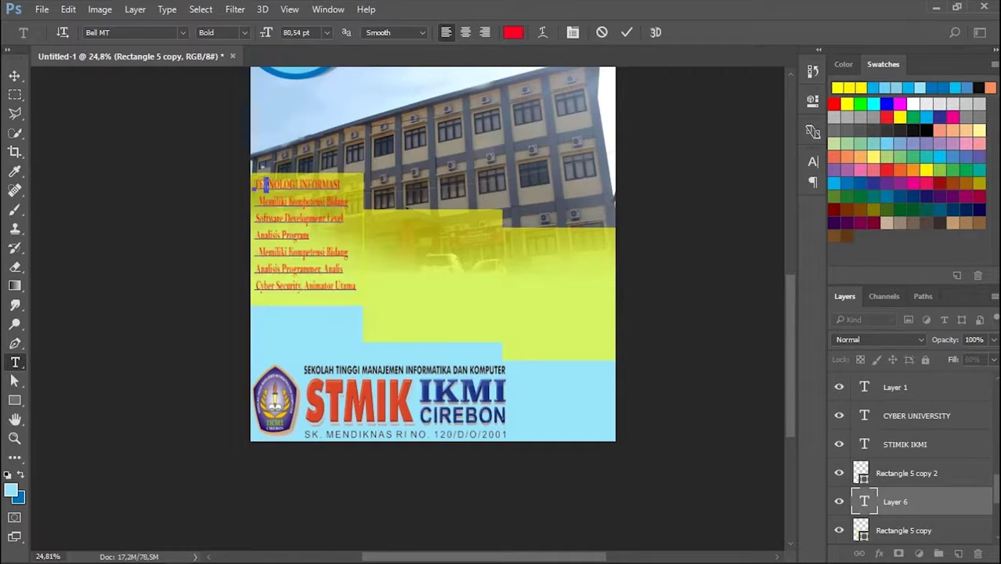
text(77)
key(Return)
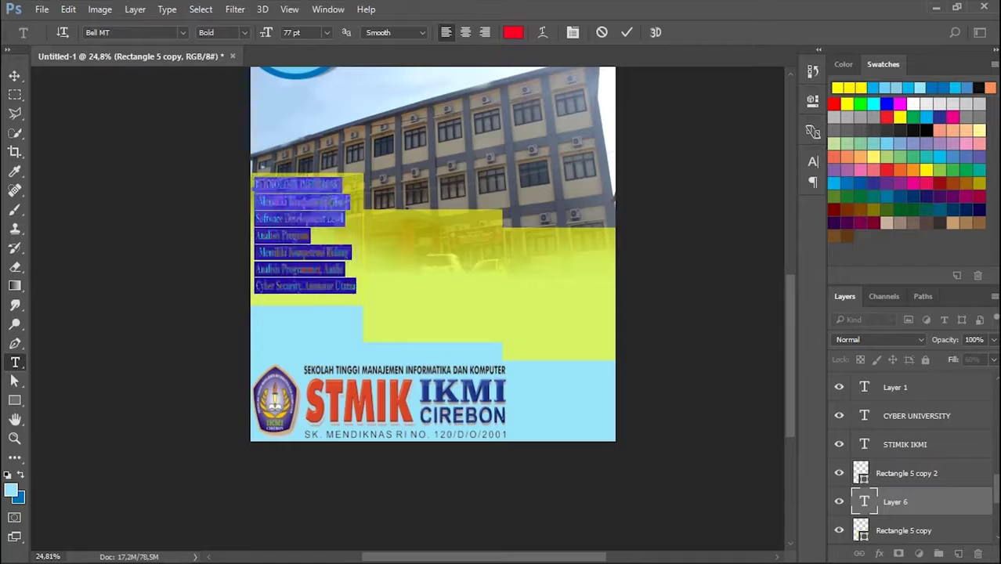
Recolour the TEKNOLOGI INFORMASI competency text black
click(513, 32)
click(568, 345)
click(894, 158)
key(ctrl+Return)
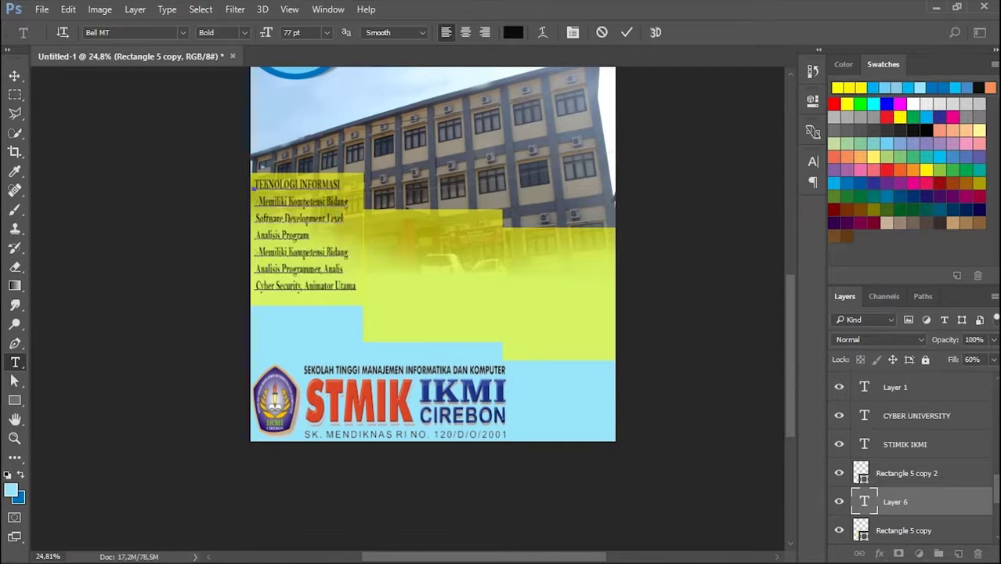
double_click(930, 502)
click(975, 492)
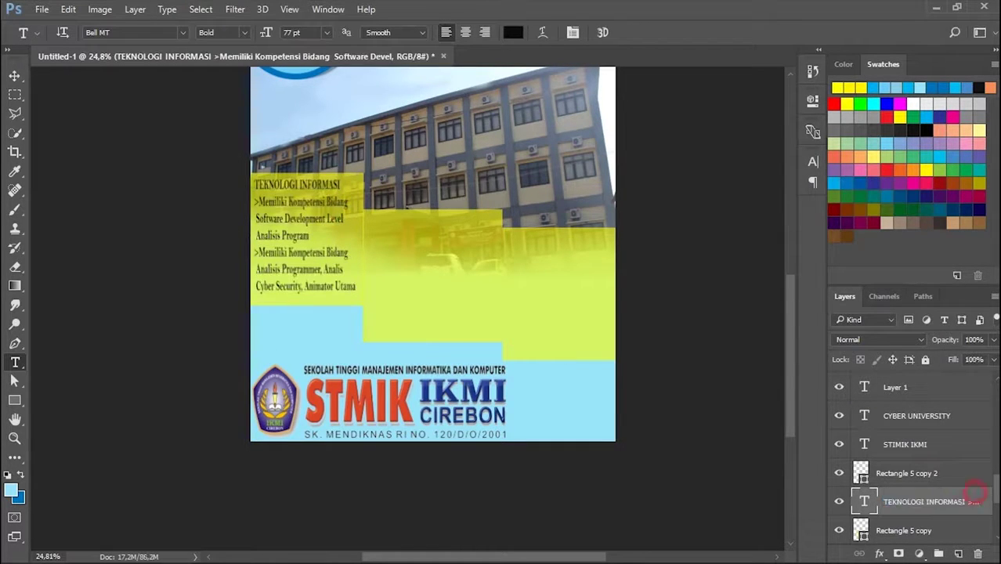
double_click(975, 501)
click(373, 215)
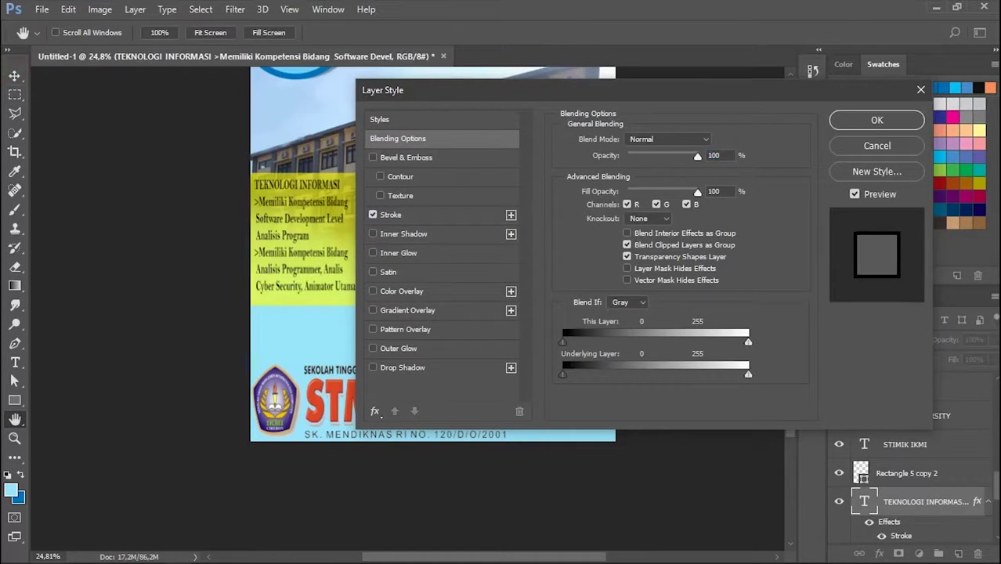
key(Escape)
key(v)
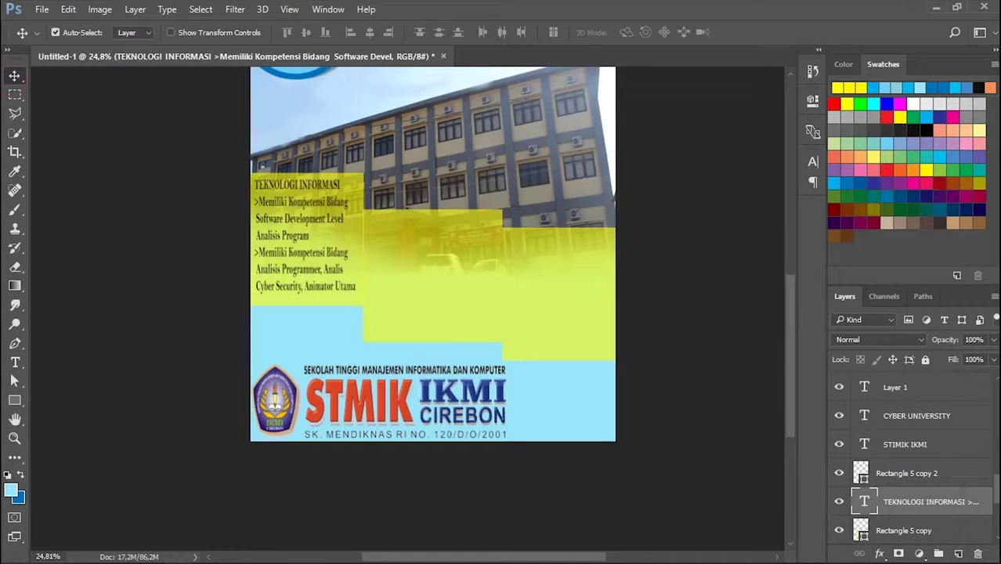
Add a Stroke effect to the TEKNOLOGI INFORMASI text layer with 100% opacity and 65% fill opacity
double_click(971, 507)
click(373, 214)
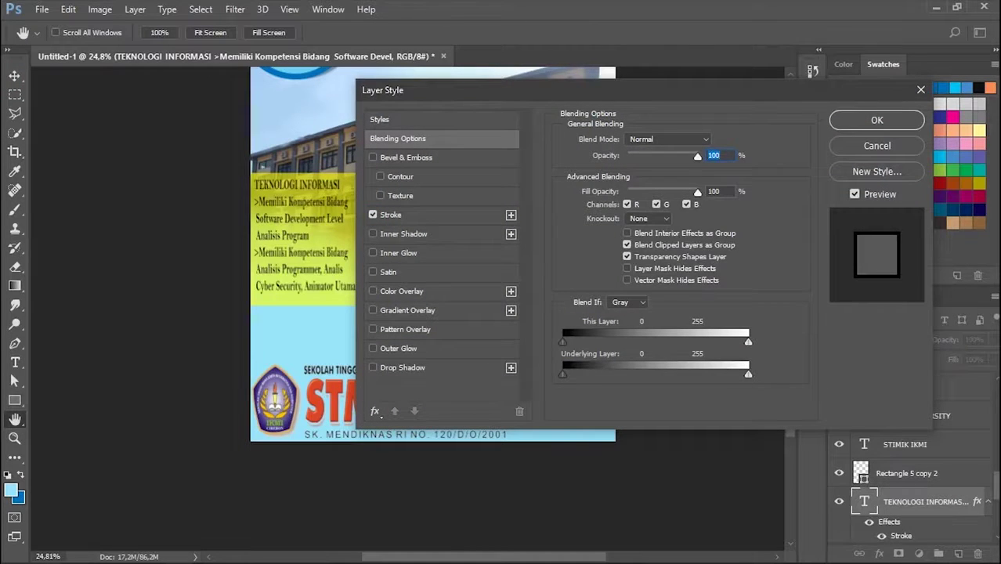
scroll(437, 264, up, 1)
text(73)
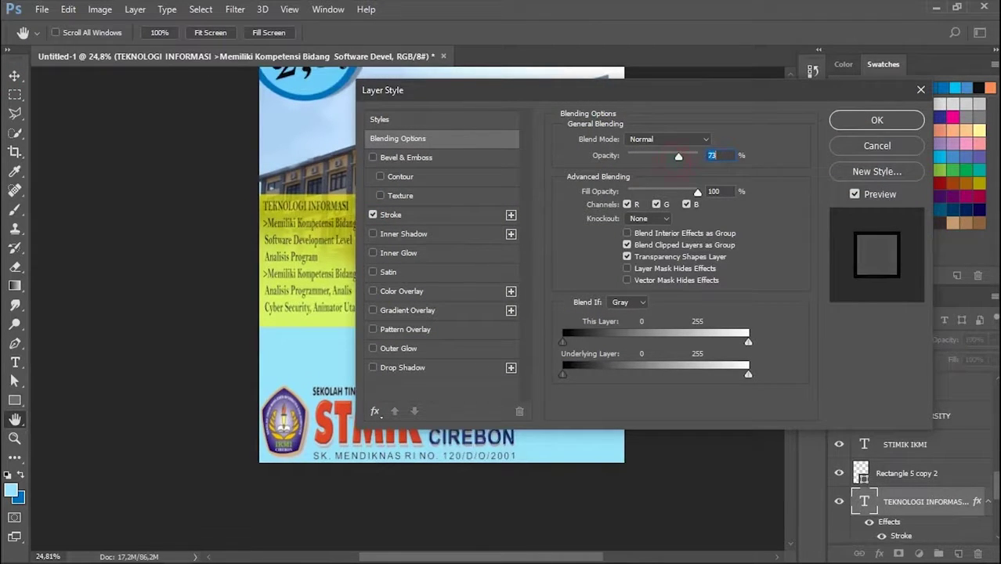
text(100)
key(Tab)
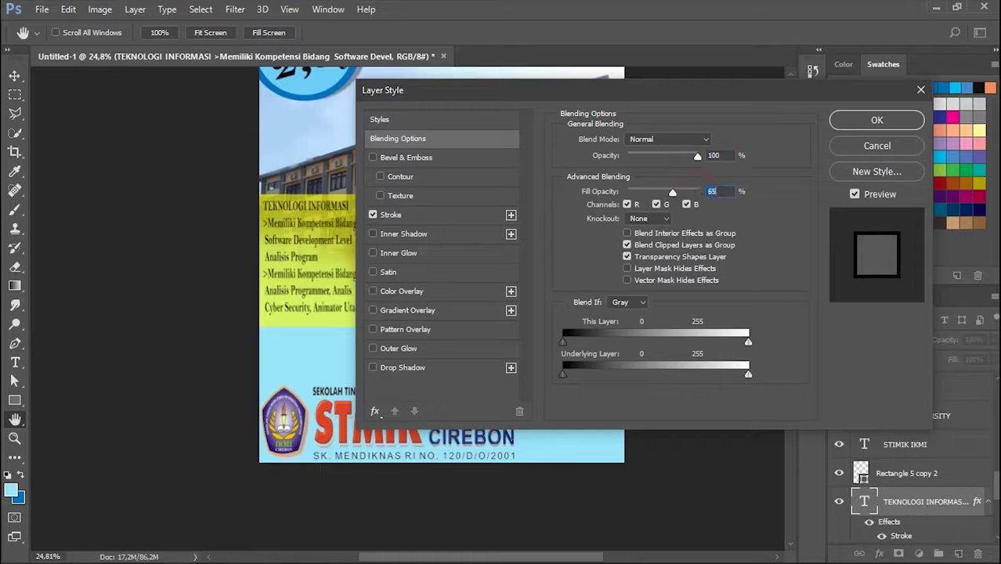
text(65)
key(Return)
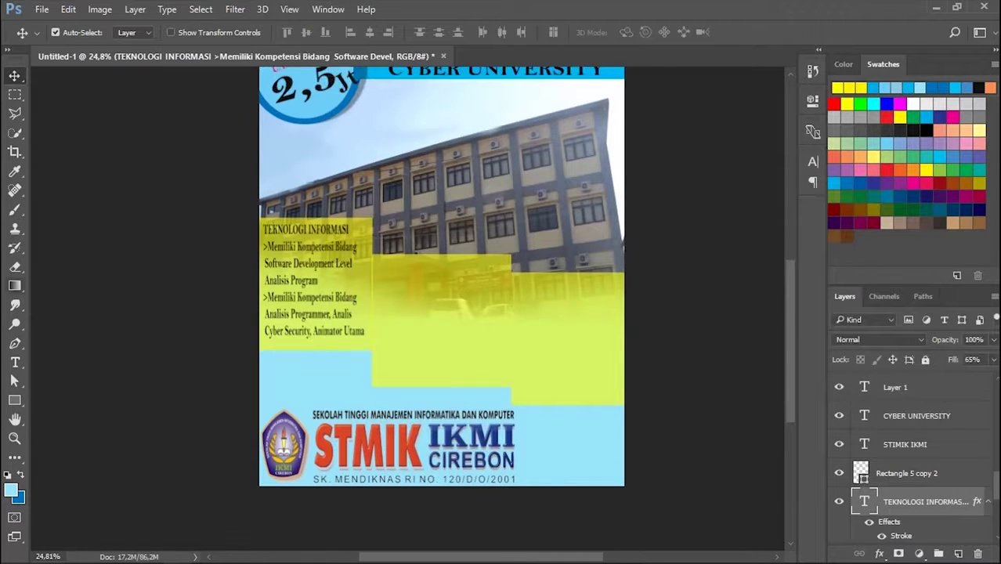
Change the font of the whole TEKNOLOGI INFORMASI text block to Arial Rounded MT Bold
key(t)
click(305, 295)
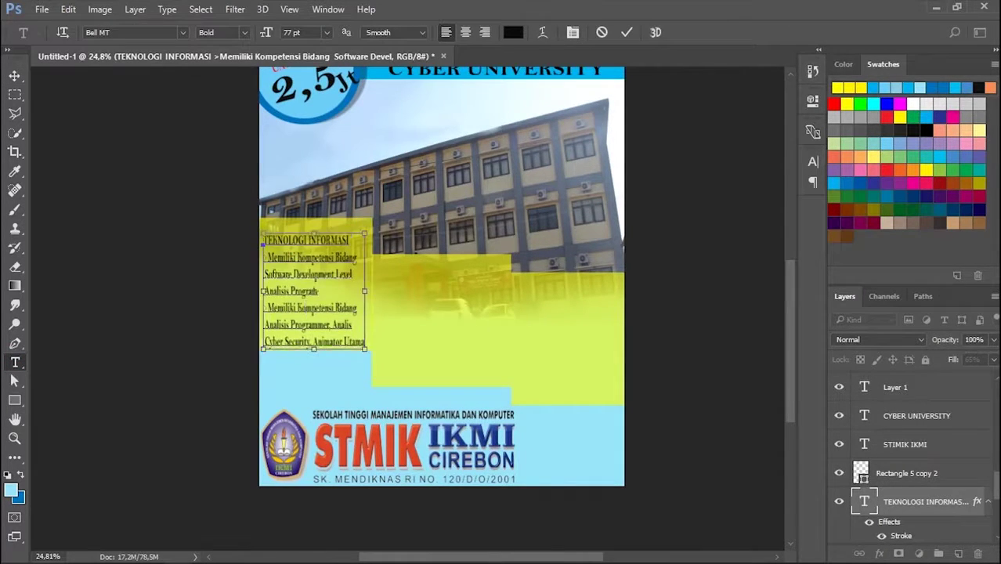
key(ctrl+a)
click(182, 32)
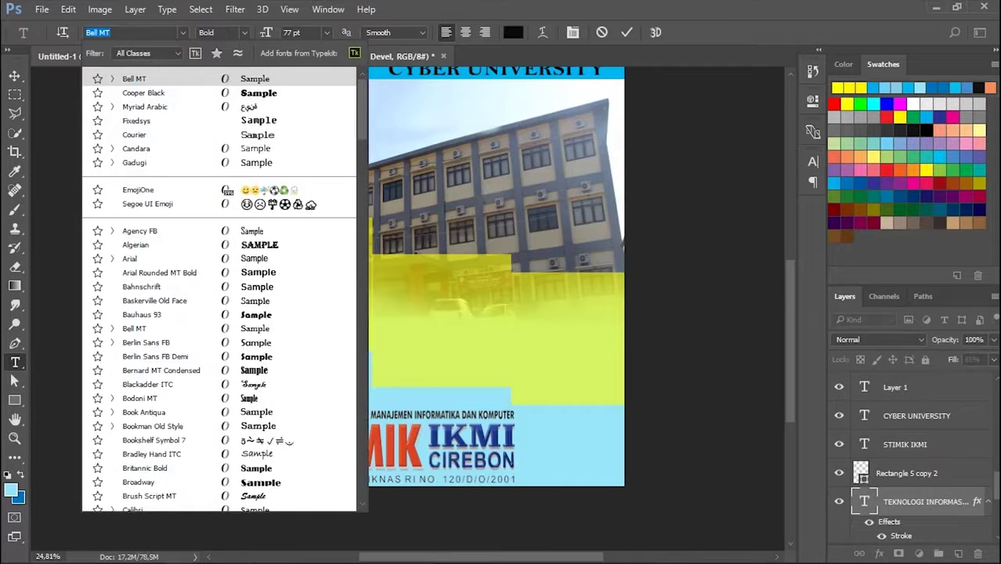
key(Return)
scroll(439, 298, up, 1)
scroll(313, 329, up, 2)
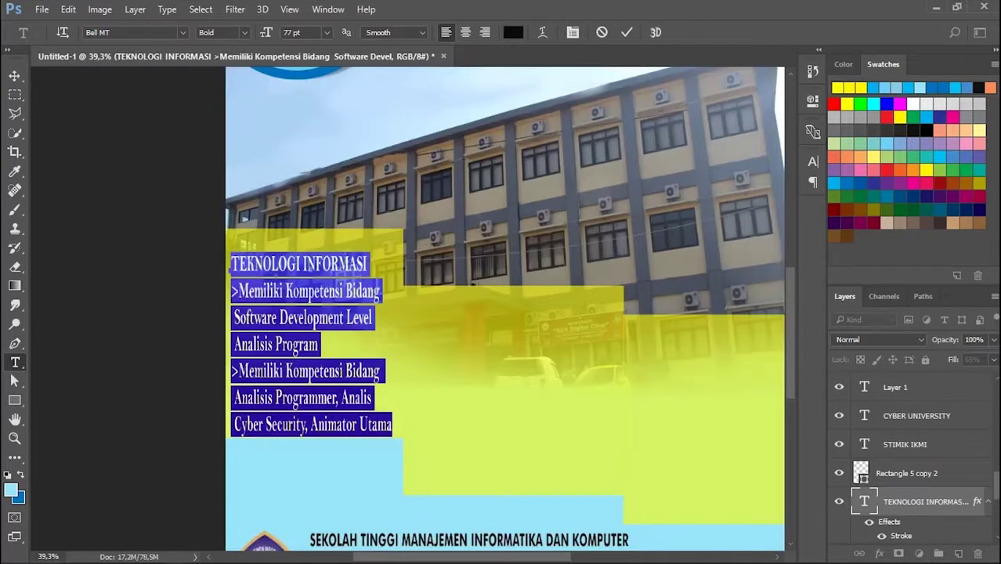
scroll(501, 298, left, 5)
scroll(501, 298, right, 2)
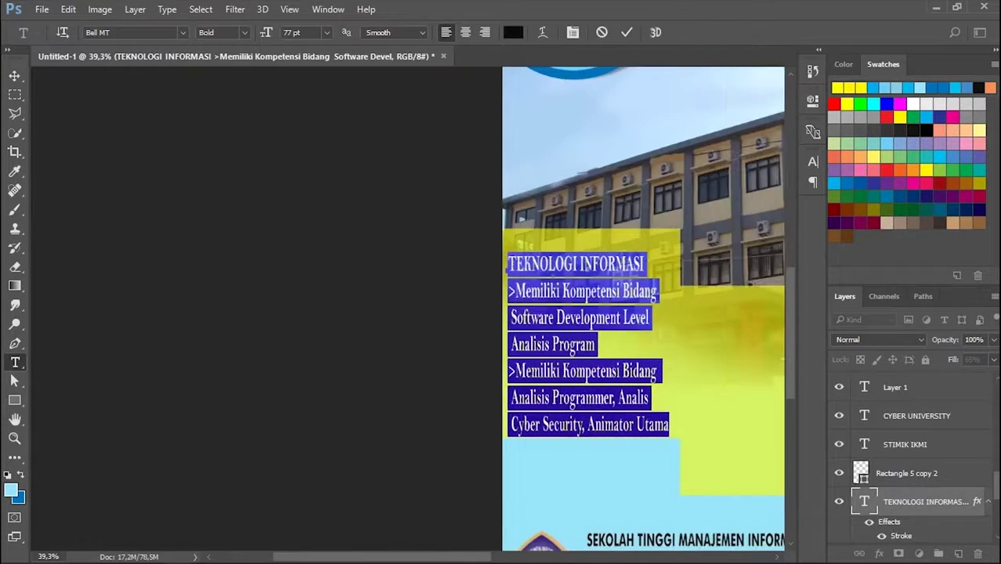
click(181, 32)
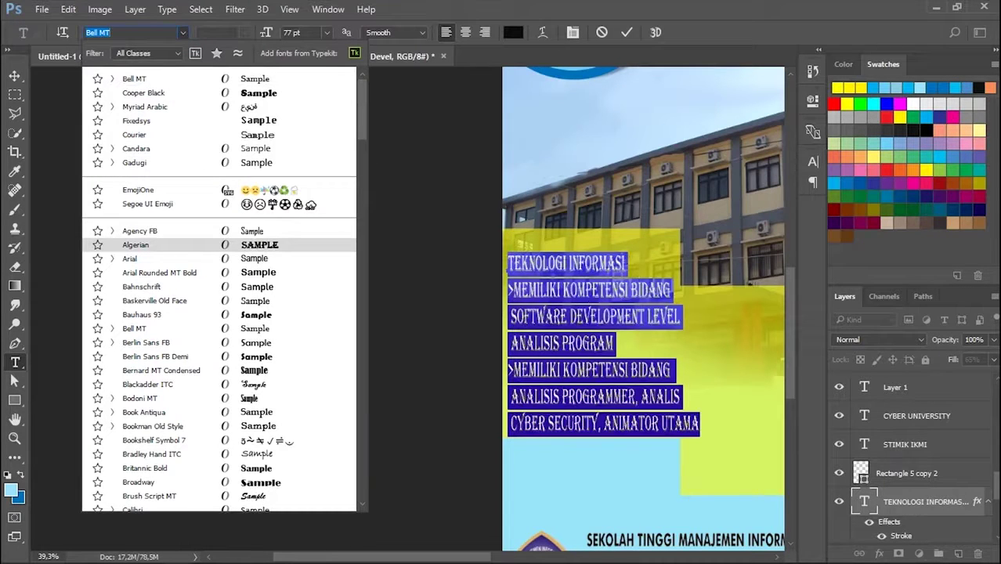
click(266, 272)
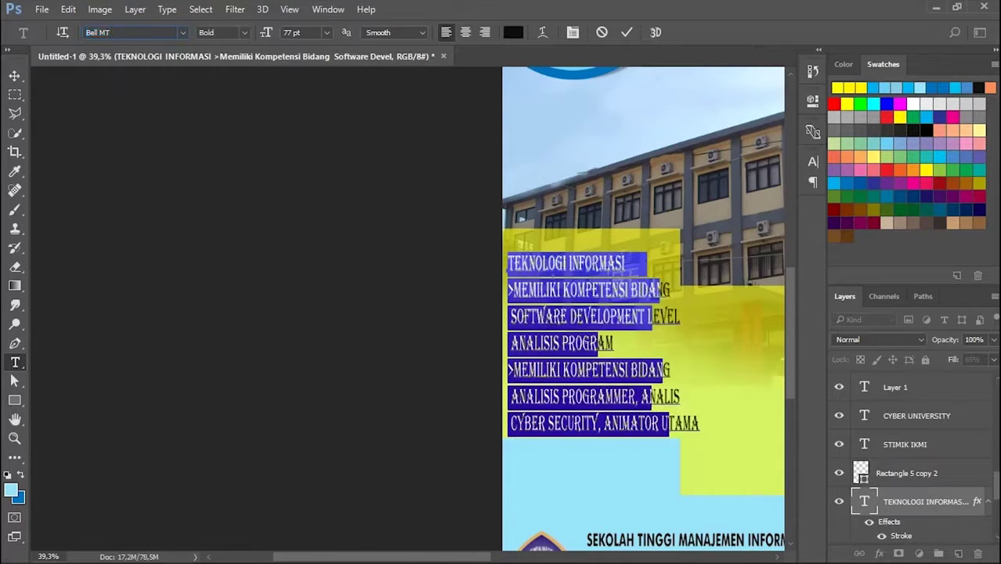
click(182, 32)
key(Escape)
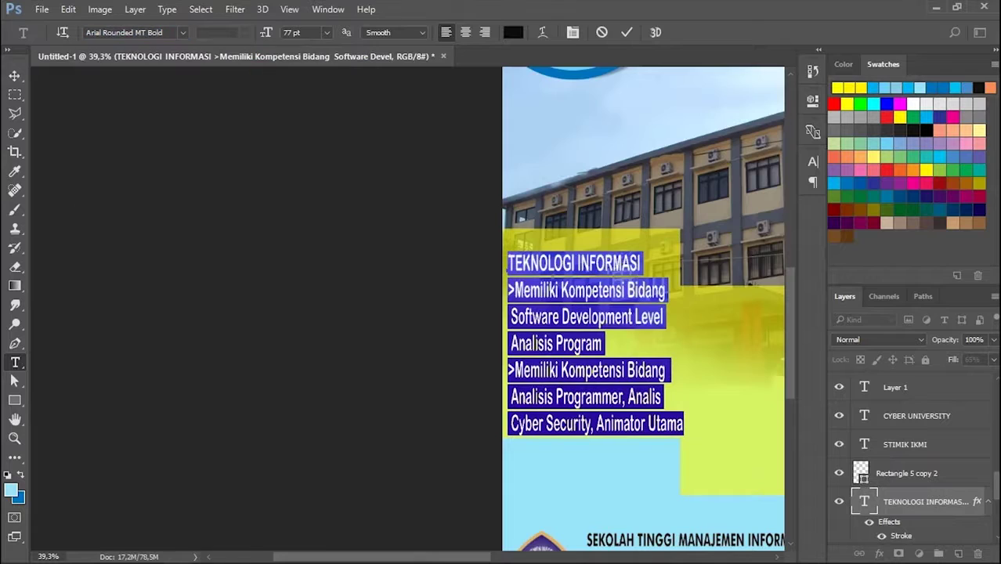
click(582, 250)
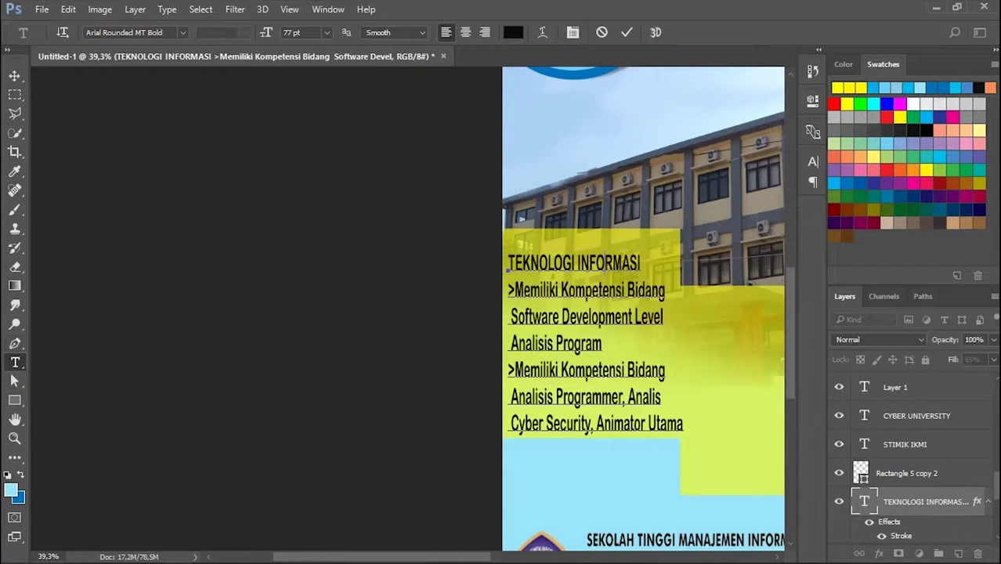
click(647, 157)
Add a separate "SI" text label in Cooper Black over the photo, above the first yellow rectangle
click(578, 157)
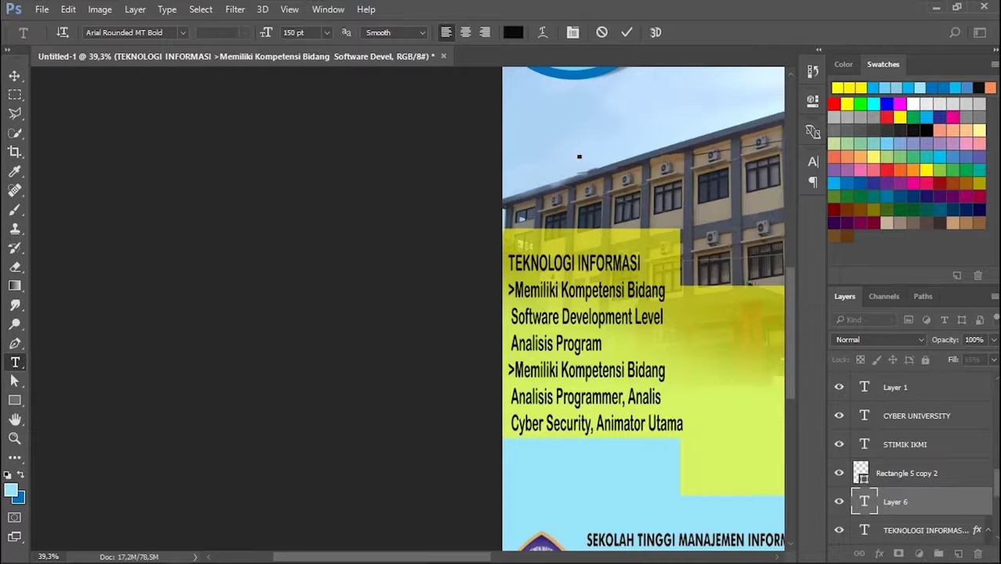
text(SI)
key(BackSpace)
key(BackSpace)
click(182, 32)
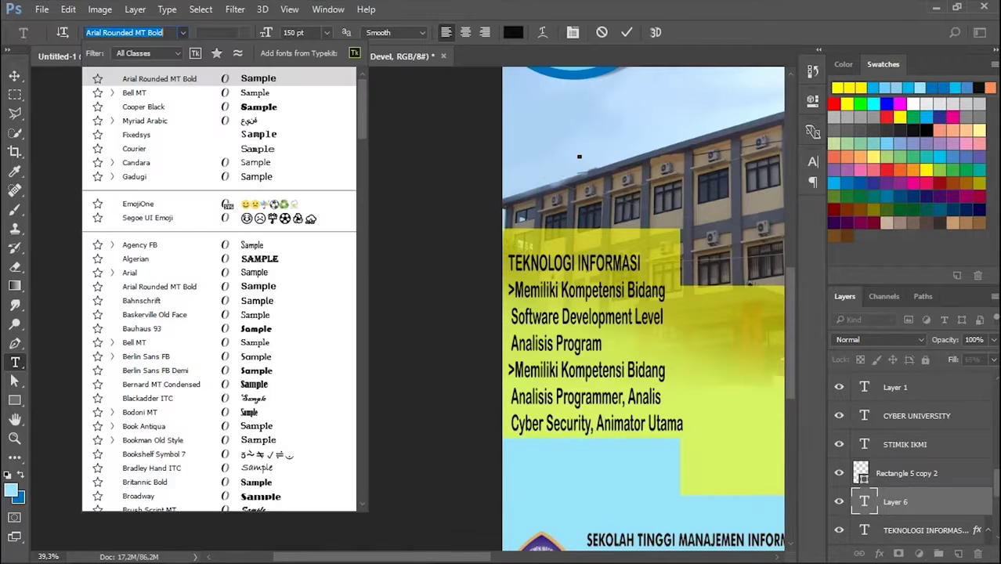
click(118, 105)
text(SI)
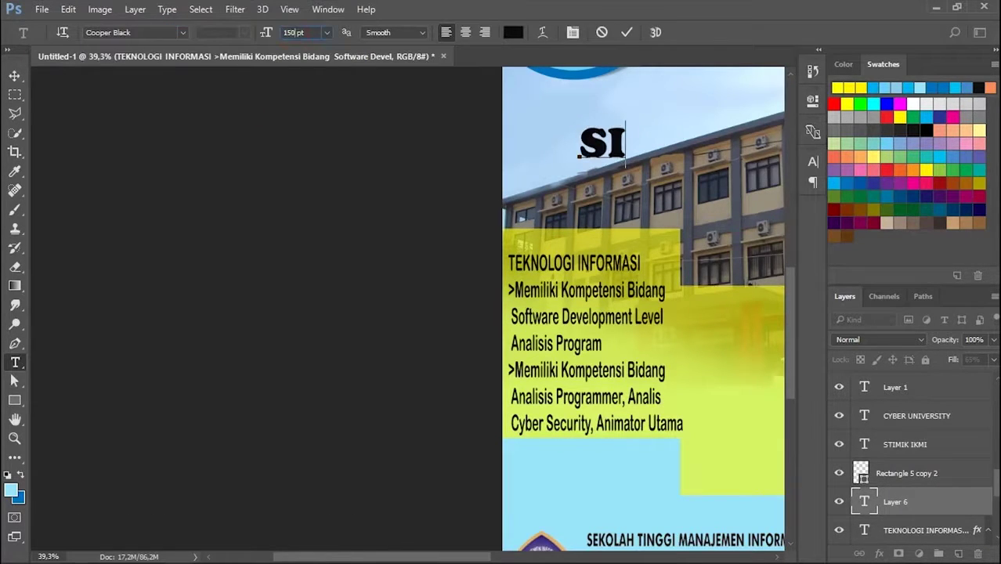
Set the SI label's font size to 50 pt and move it just above the TEKNOLOGI INFORMASI heading
text(1)
key(Return)
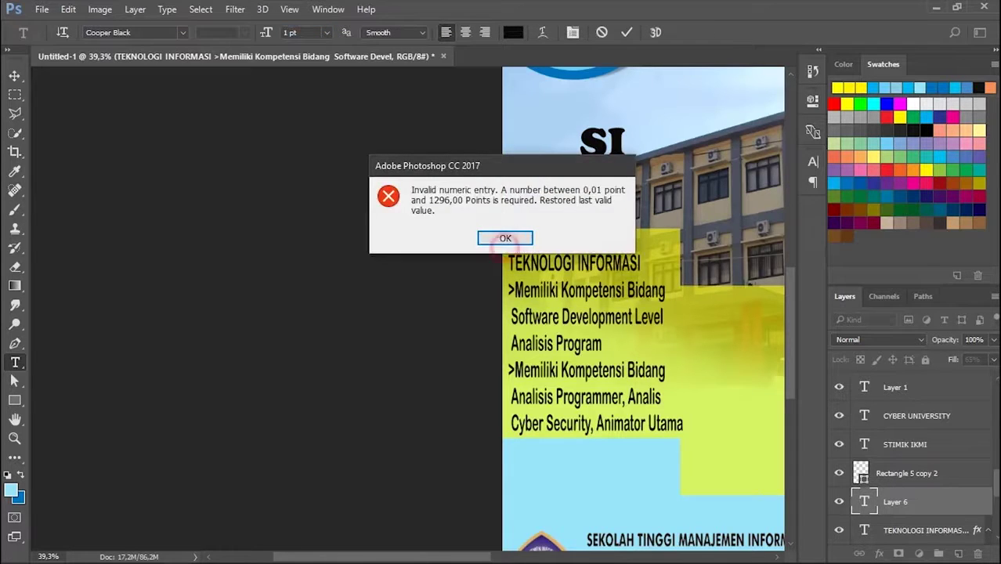
click(513, 239)
click(288, 32)
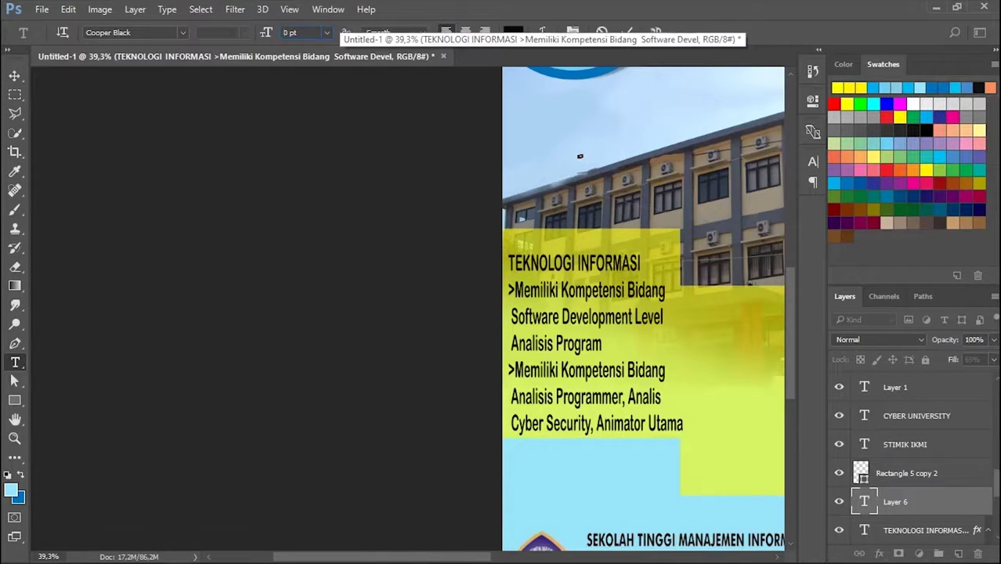
key(BackSpace)
key(Return)
click(14, 75)
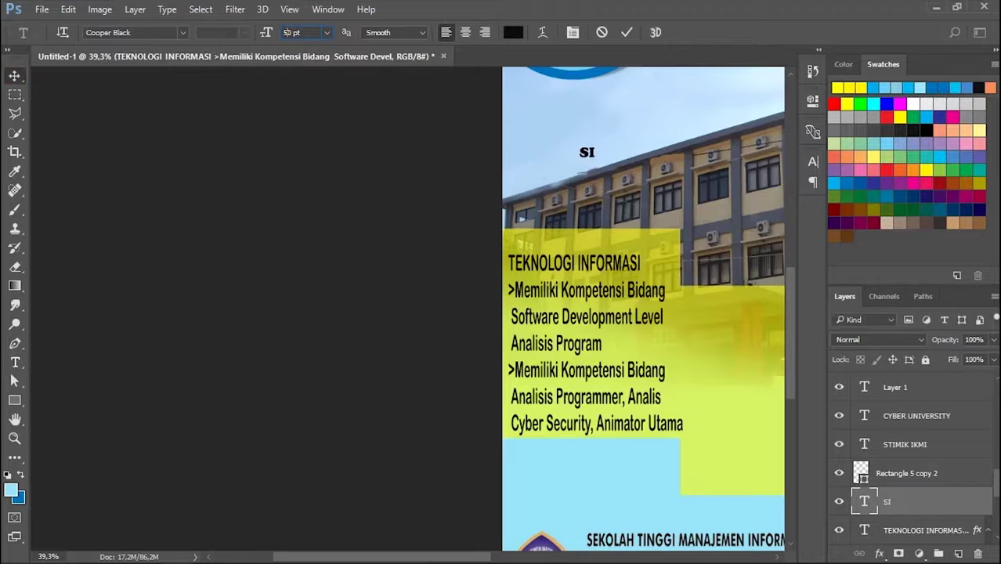
drag(586, 152, 585, 239)
scroll(642, 313, right, 5)
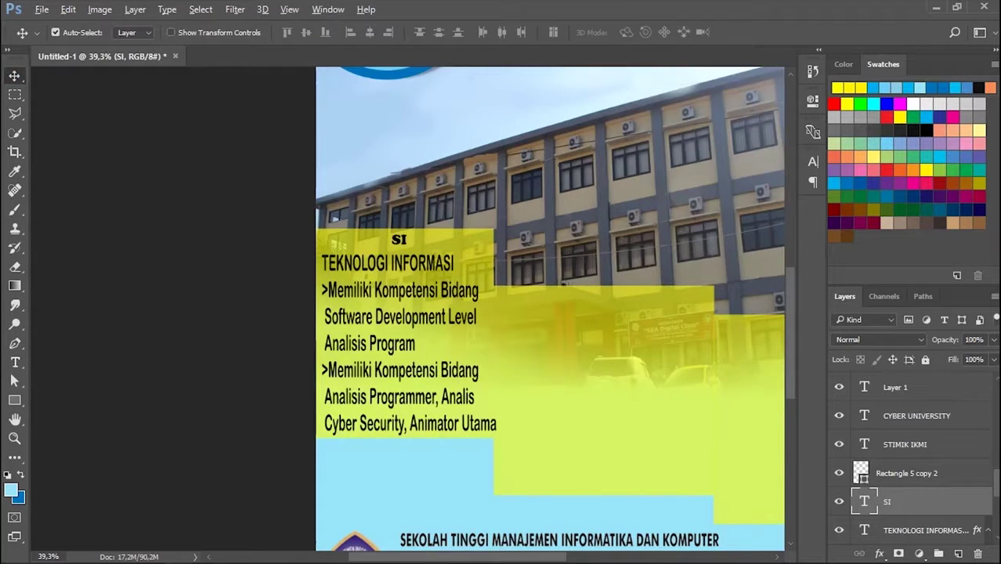
Copy the SISTEM INFORMASI competency text from the Brosur Notepad file and paste it as a text layer on the middle yellow rectangle
key(alt+Tab)
scroll(658, 235, up, 1)
drag(479, 216, 532, 296)
right_click(545, 287)
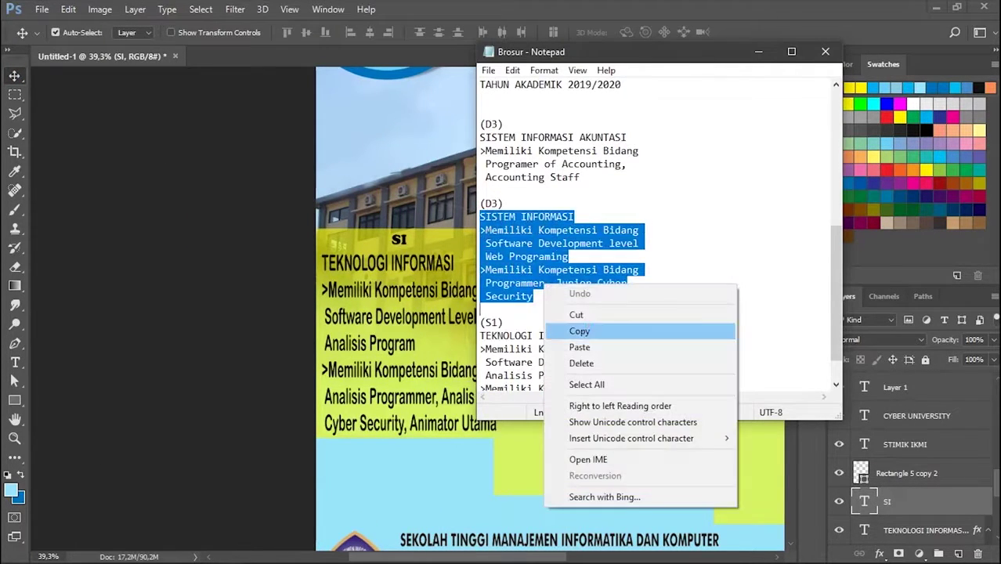
click(579, 330)
click(758, 52)
scroll(509, 313, right, 2)
key(t)
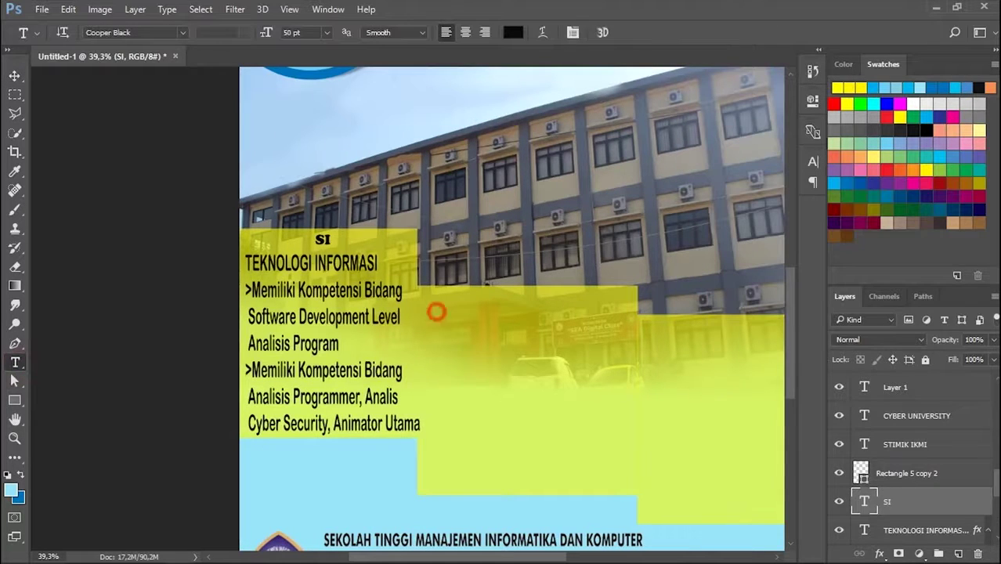
click(436, 311)
key(ctrl+v)
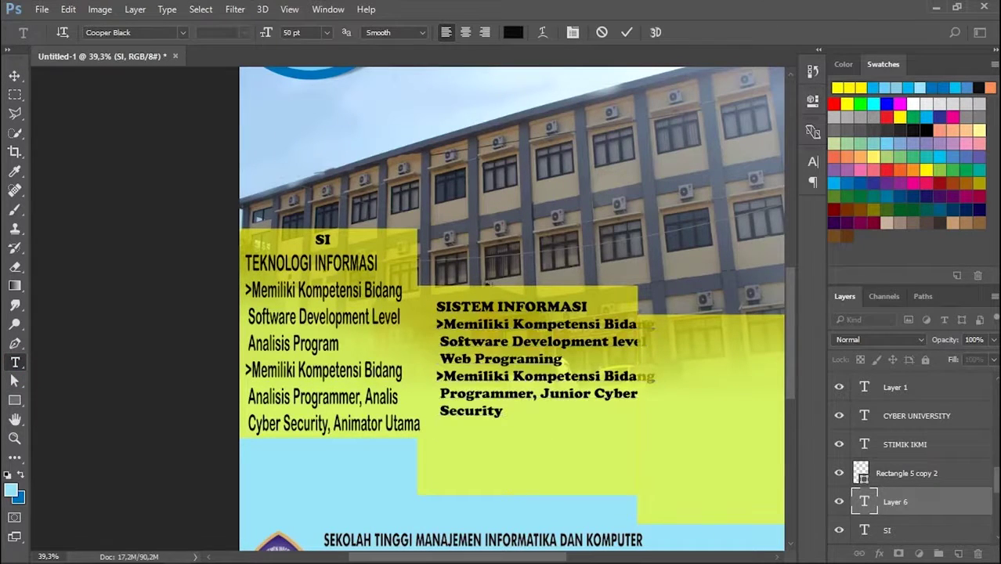
Change the SISTEM INFORMASI text to Arial Rounded MT Bold and move it lower within the middle yellow rectangle
click(244, 269)
click(183, 32)
key(Escape)
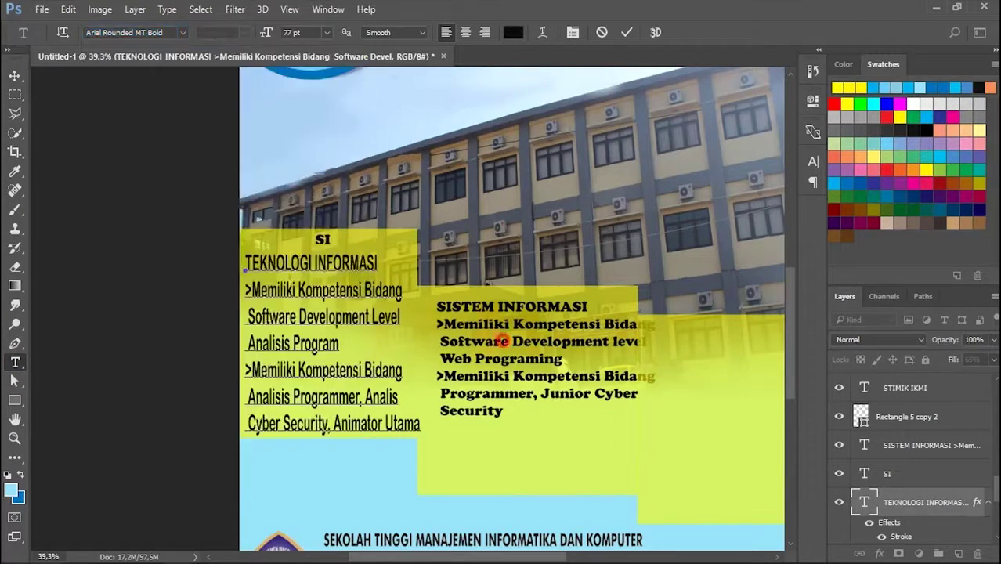
click(502, 339)
key(ctrl+a)
click(182, 32)
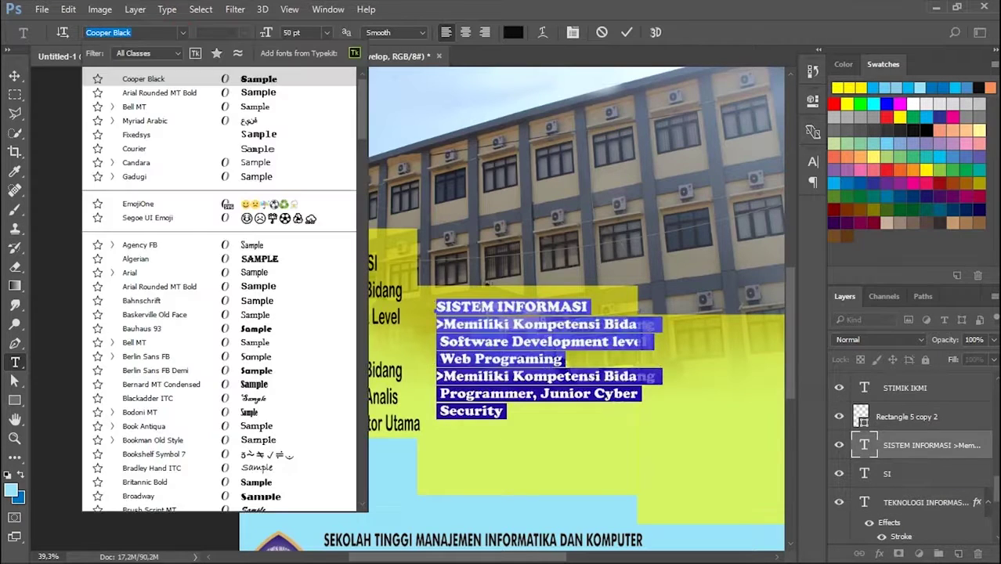
click(184, 92)
click(541, 366)
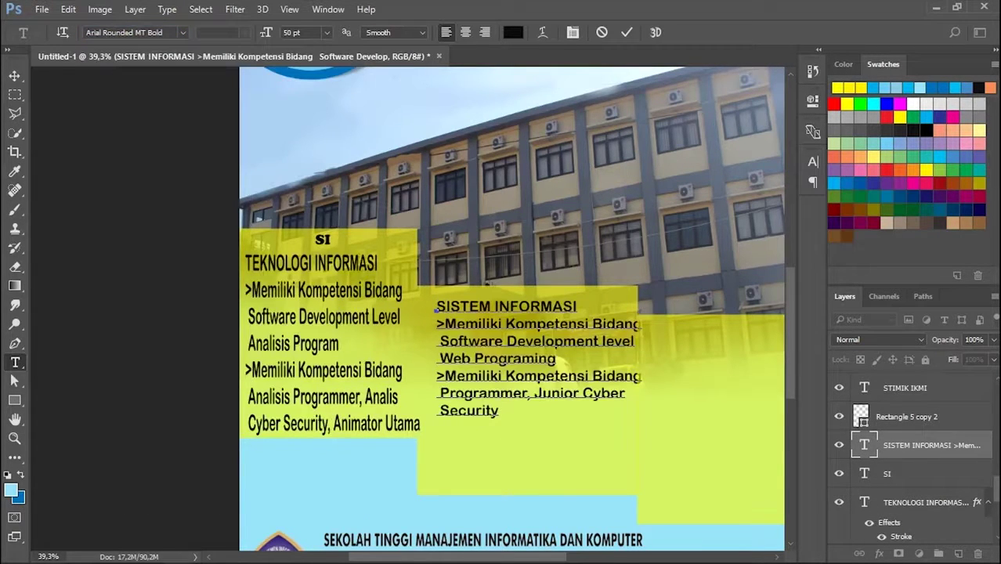
drag(587, 306, 580, 348)
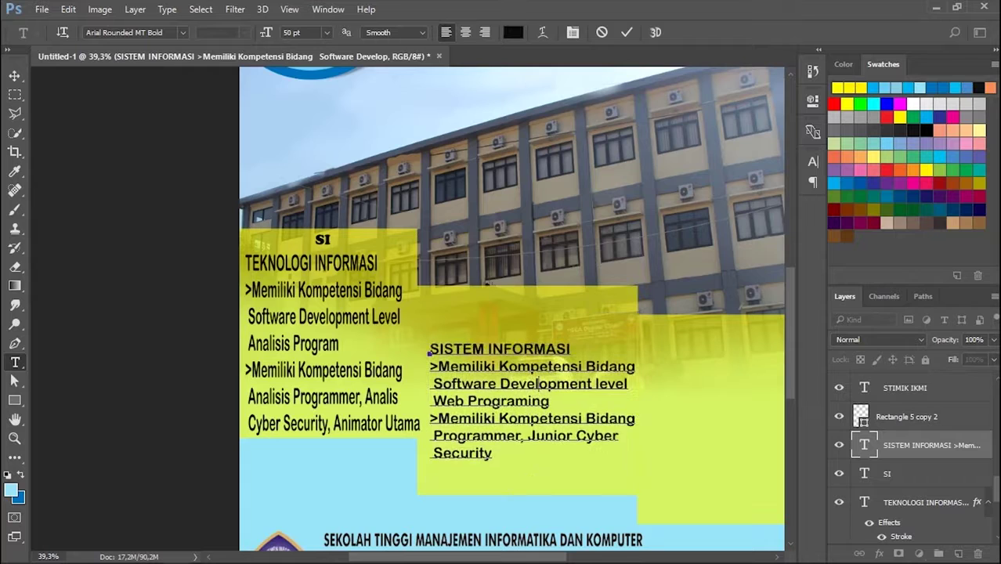
key(Return)
key(BackSpace)
Add a "D3" text label near the upper edge of the middle yellow rectangle, above the SISTEM INFORMASI heading
click(520, 309)
click(520, 310)
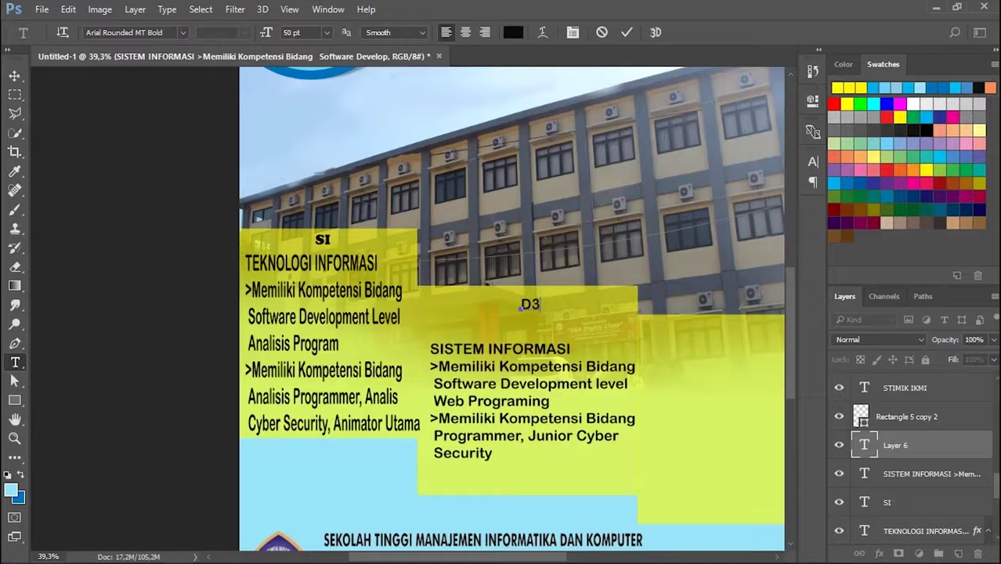
click(626, 32)
Change the font of the D3 label on the middle yellow rectangle to Cooper Black
click(887, 502)
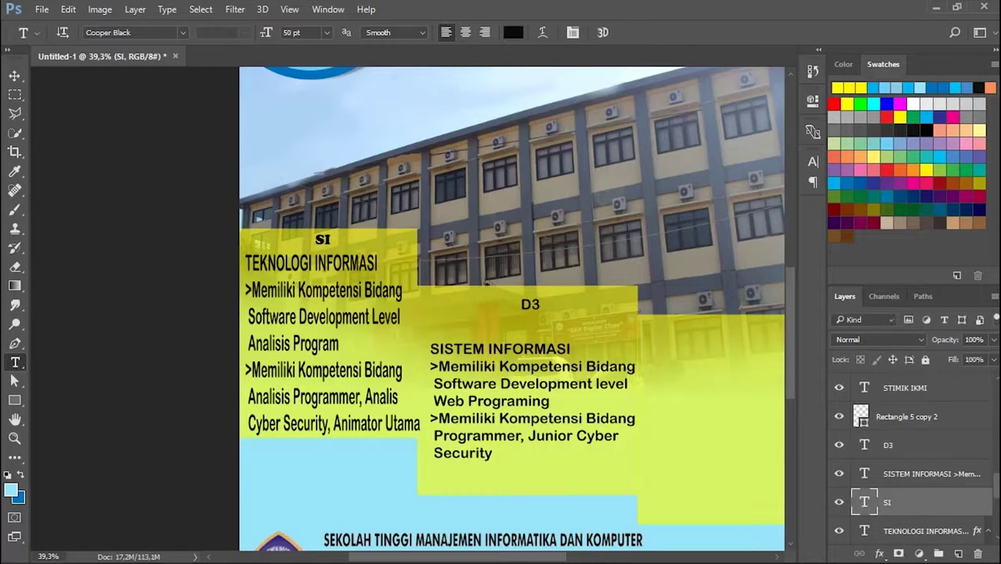
click(521, 305)
click(183, 33)
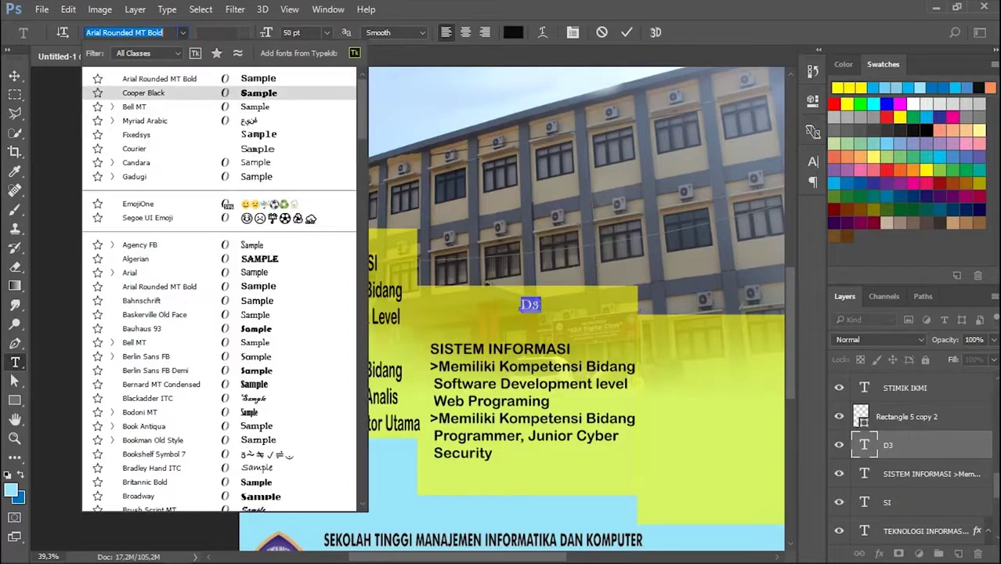
click(125, 96)
click(626, 32)
Move the SISTEM INFORMASI text up on the middle yellow rectangle, closer to the D3 label
click(469, 348)
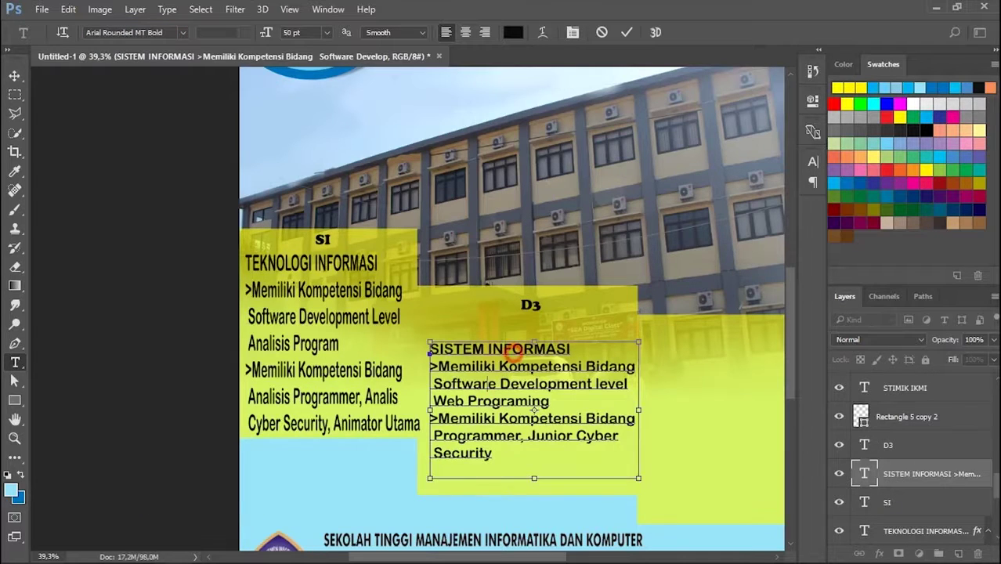
scroll(279, 332, right, 3)
scroll(259, 366, right, 2)
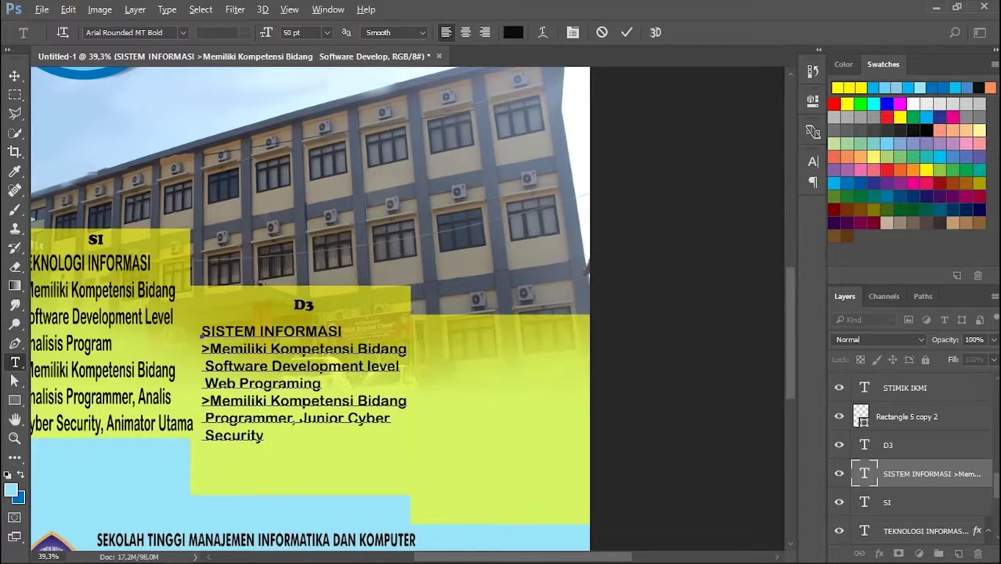
Copy the SISTEM INFORMASI AKUNTASI competency text from the Brosur Notepad file and paste it as a text layer near the third yellow rectangle
key(alt+Tab)
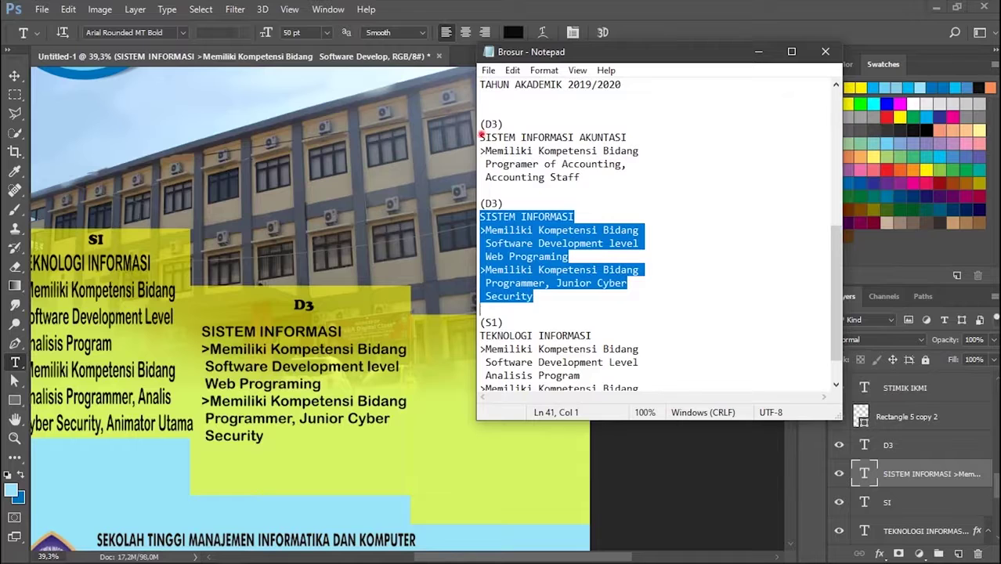
drag(480, 137, 580, 177)
key(ctrl+c)
key(alt+Tab)
click(474, 375)
key(ctrl+v)
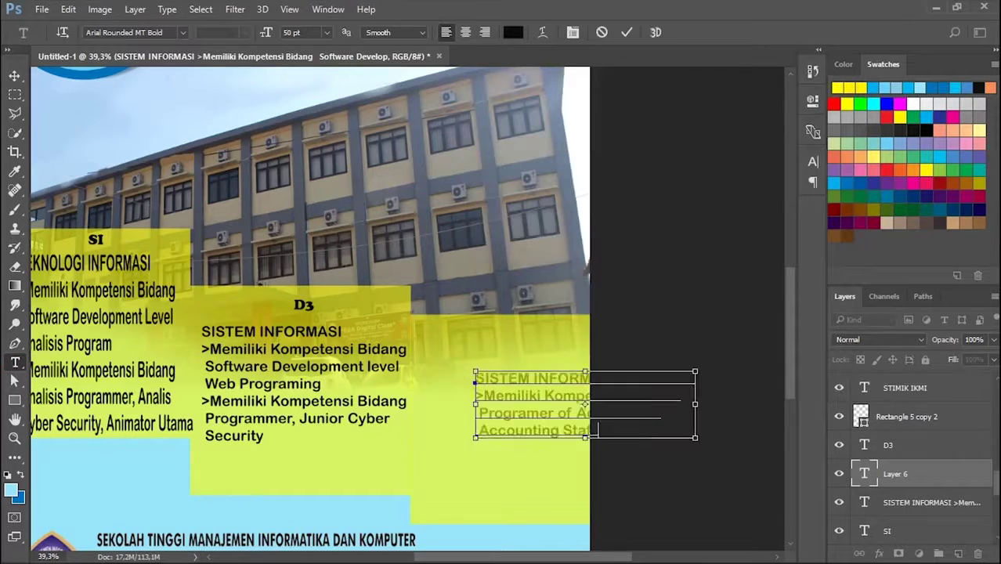
Move the SISTEM INFORMASI AKUNTASI text onto the third yellow rectangle and narrow it to fit the rectangle's width
drag(585, 405, 527, 382)
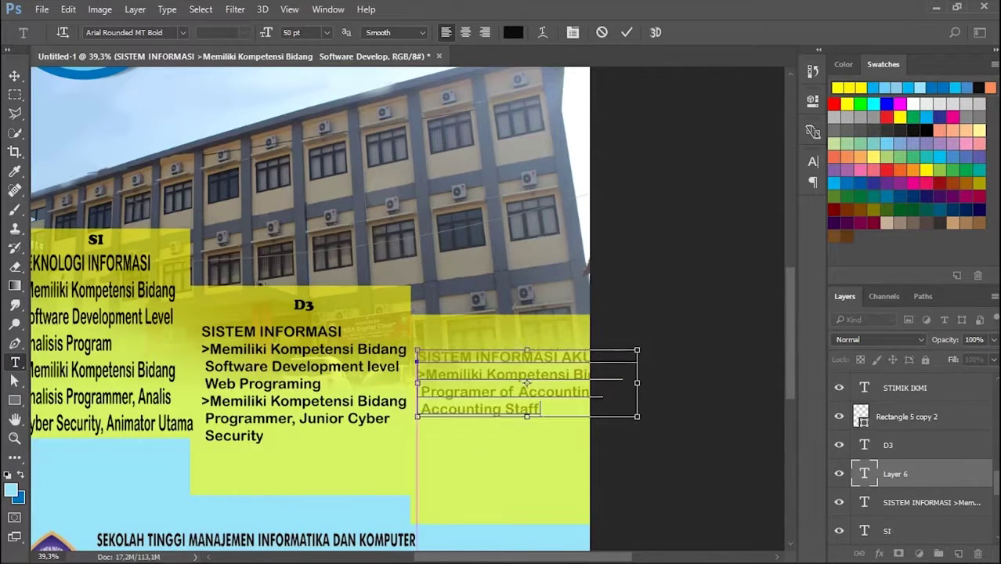
drag(637, 382, 553, 370)
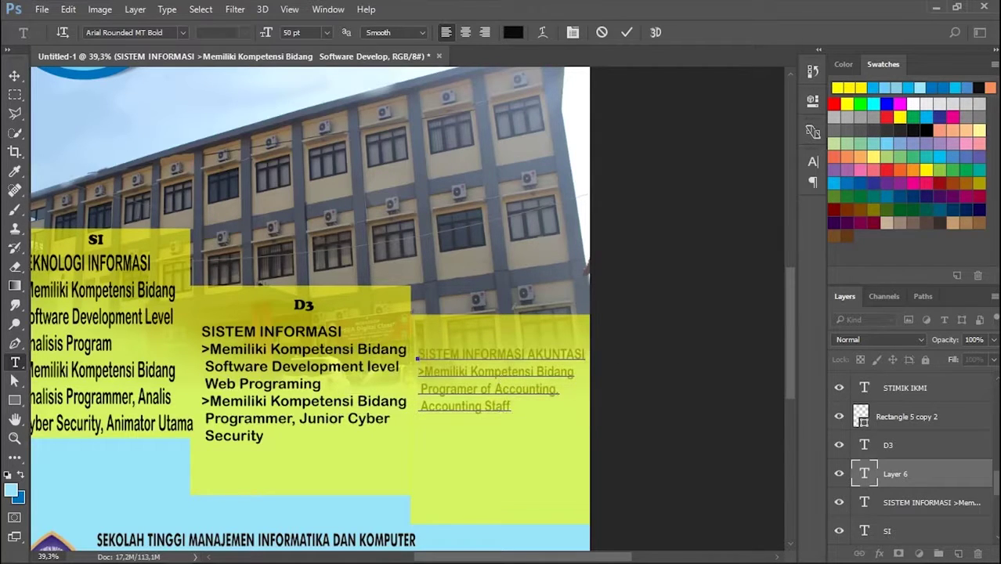
scroll(913, 457, down, 3)
key(ctrl+Return)
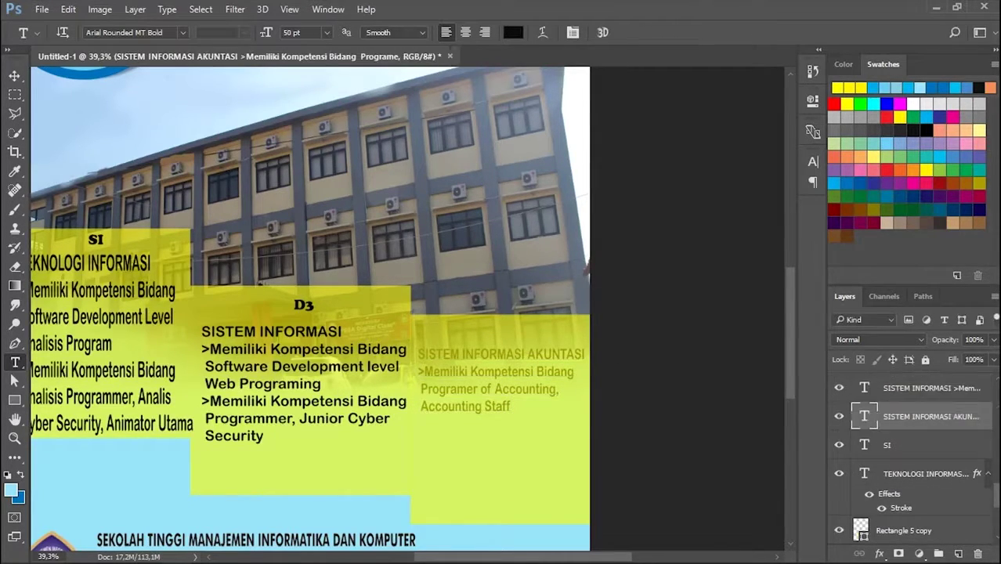
Reorder the SISTEM INFORMASI AKUNTASI layer above Rectangle 5 copy 2 and shift its text lower on the rectangle
scroll(912, 457, down, 3)
scroll(912, 456, up, 5)
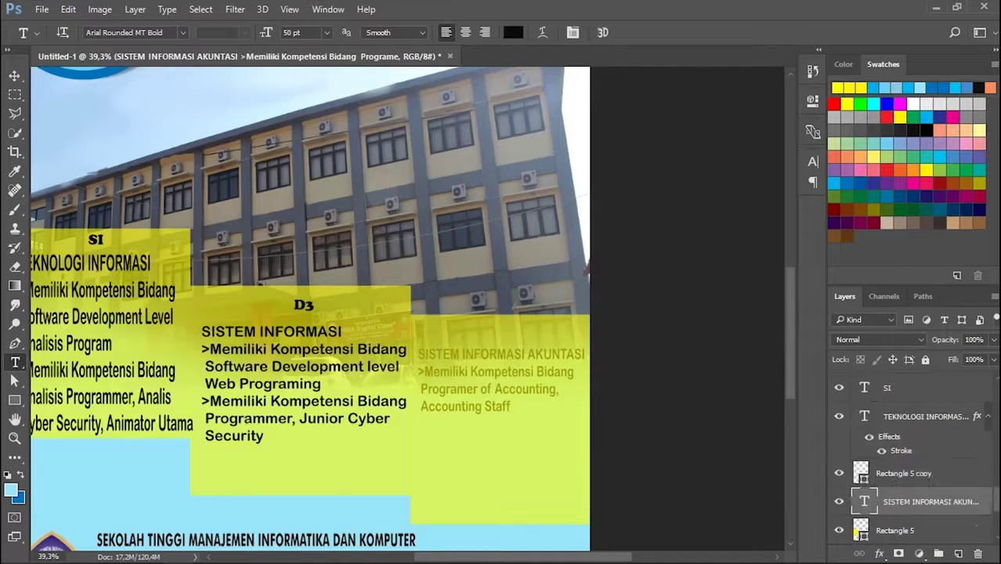
scroll(912, 456, up, 4)
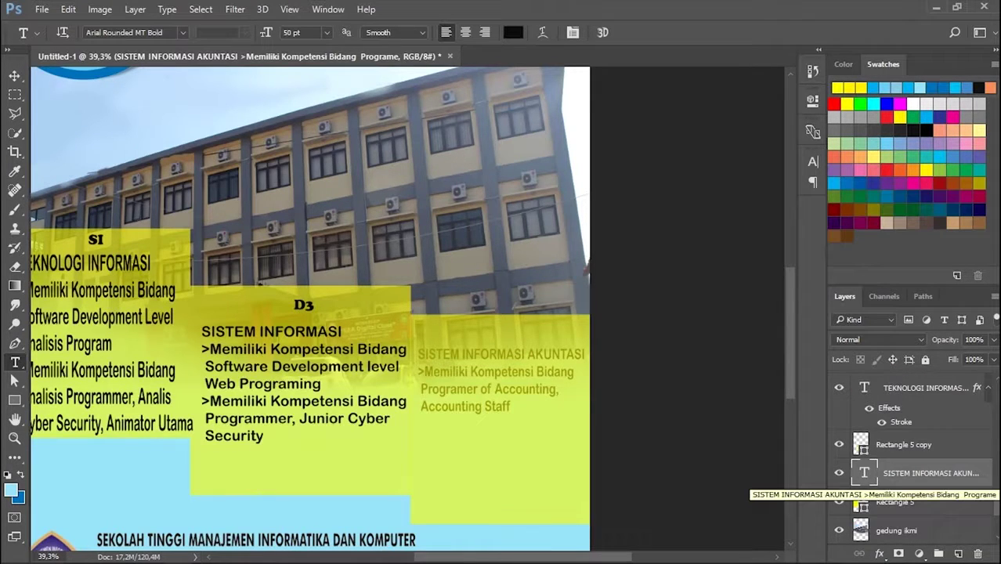
drag(924, 490, 869, 428)
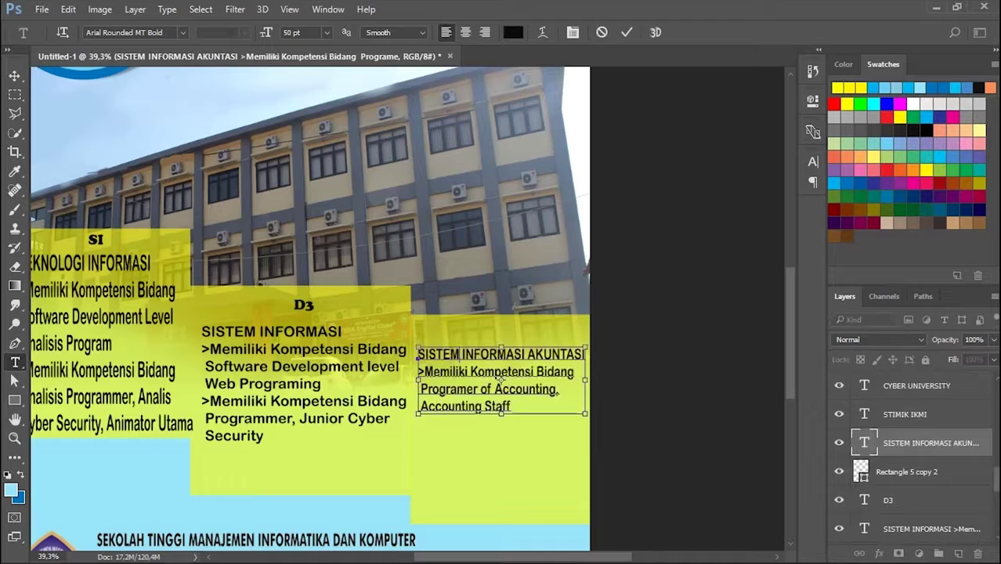
drag(487, 305, 488, 332)
Add a "D3" label in Cooper Black at the upper edge of the third yellow rectangle and move the SISTEM INFORMASI AKUNTASI text up beneath it
click(489, 332)
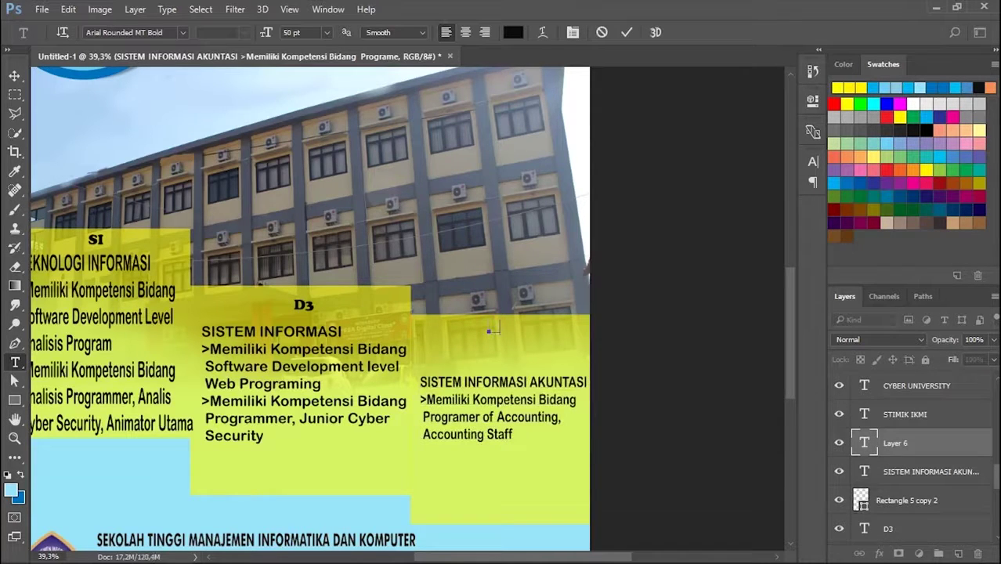
click(182, 32)
click(157, 79)
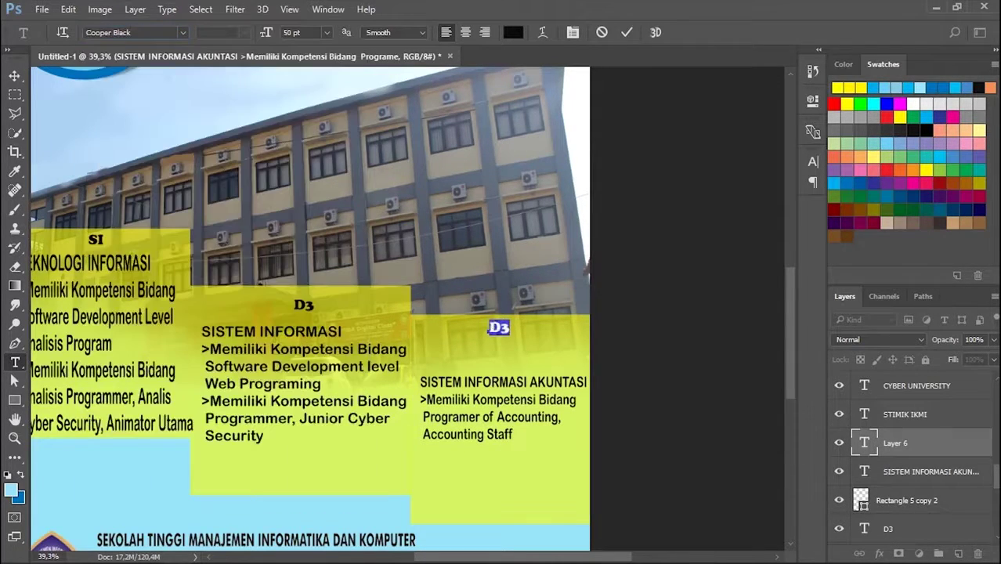
click(626, 32)
drag(522, 376, 523, 351)
scroll(522, 351, down, 4)
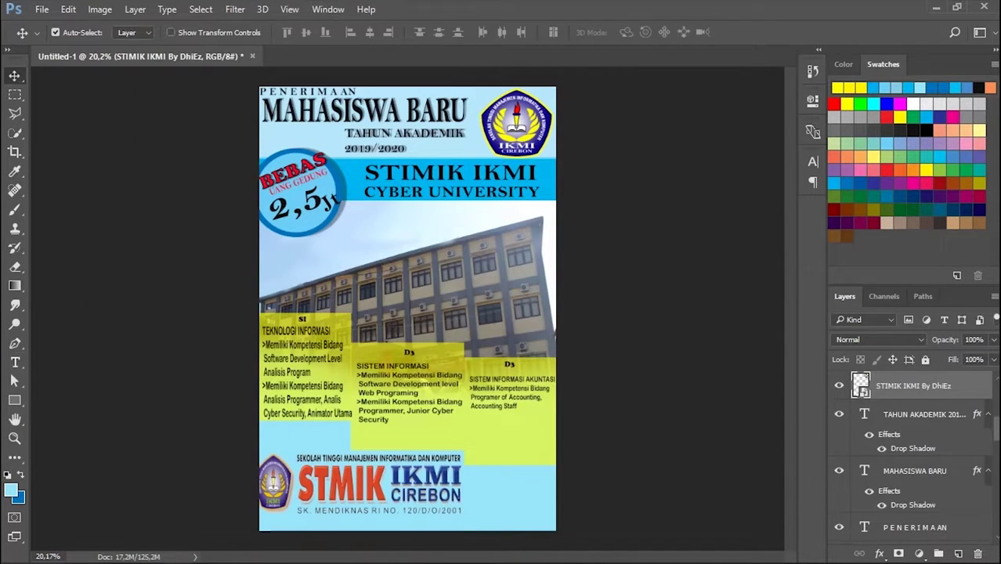
Add a "CONTACT US" text in Arial Rounded MT Bold on the blue area beside the STMIK IKMI CIREBON logo
key(t)
drag(463, 475, 532, 484)
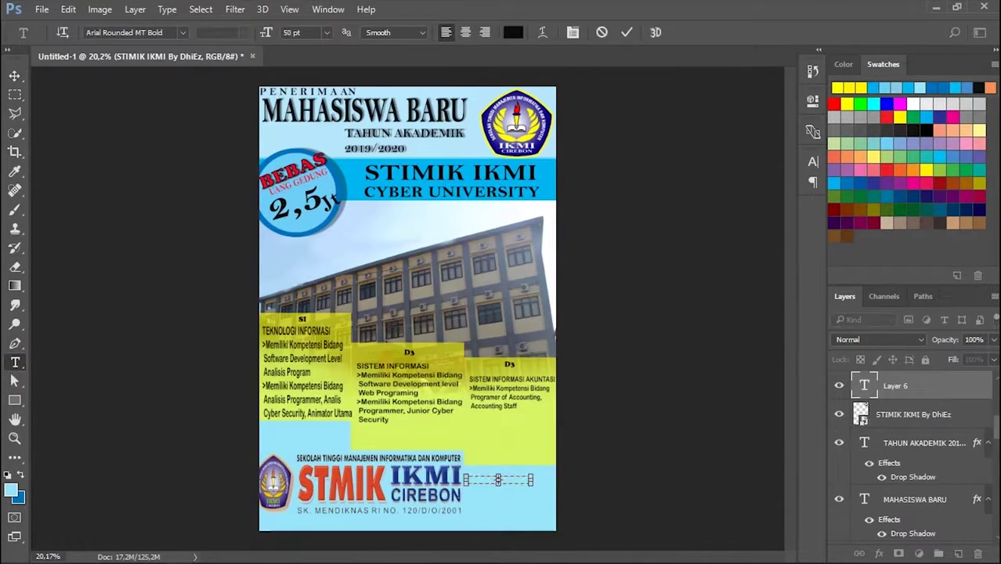
key(Escape)
click(475, 482)
key(alt+Tab)
key(alt+Tab)
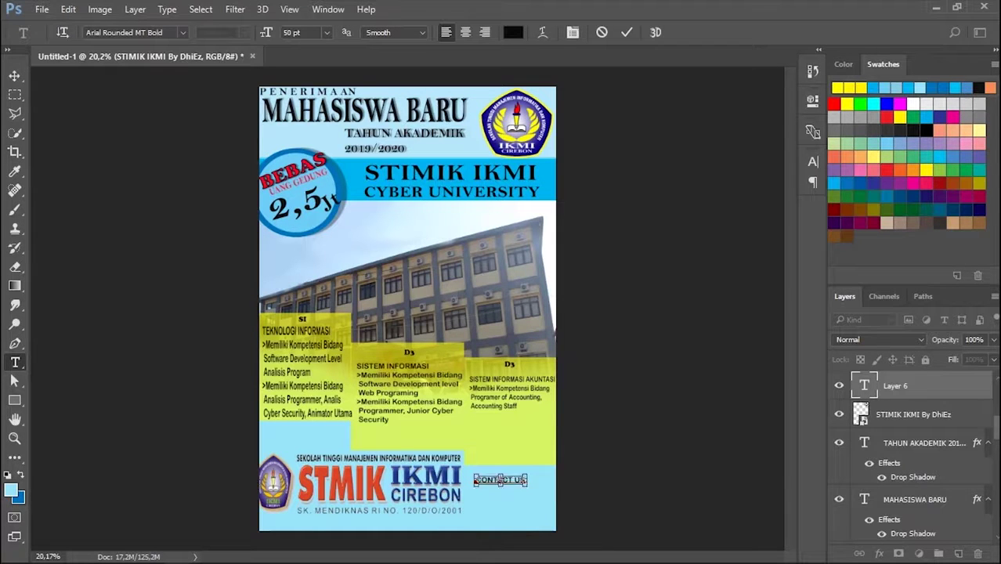
Enlarge the CONTACT US text to 128,42 pt and place it just below the third yellow rectangle
drag(527, 474, 495, 476)
scroll(517, 510, up, 4)
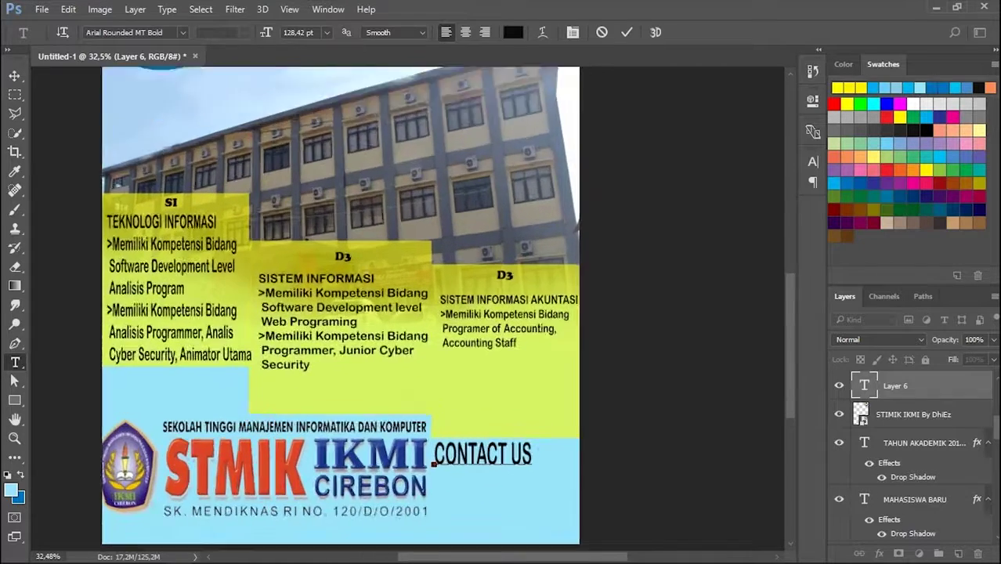
drag(472, 435, 473, 429)
key(alt+Tab)
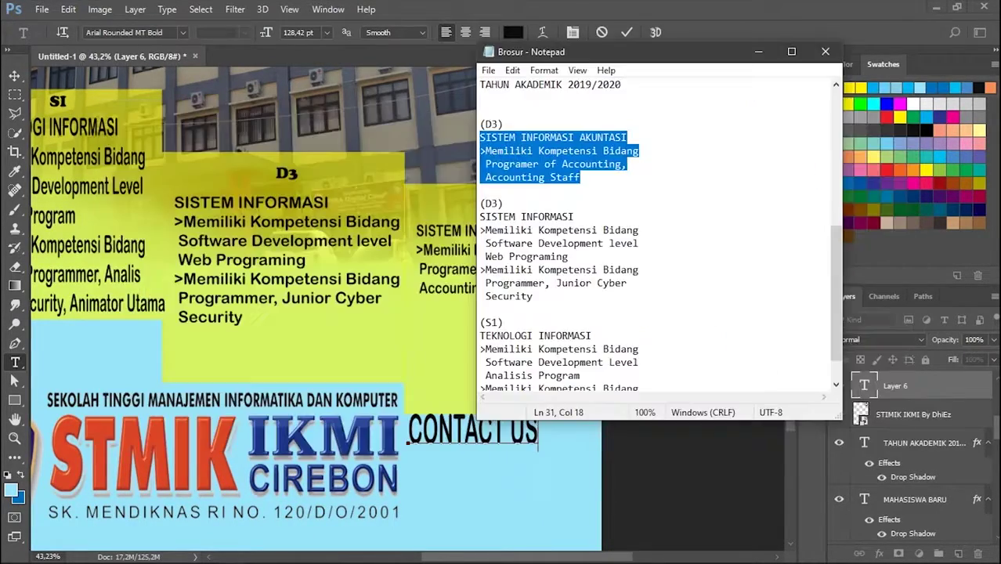
key(alt+Tab)
key(alt+Tab)
mouse_move(451, 353)
mouse_down()
mouse_move(462, 439)
mouse_move(466, 313)
mouse_move(460, 336)
mouse_up()
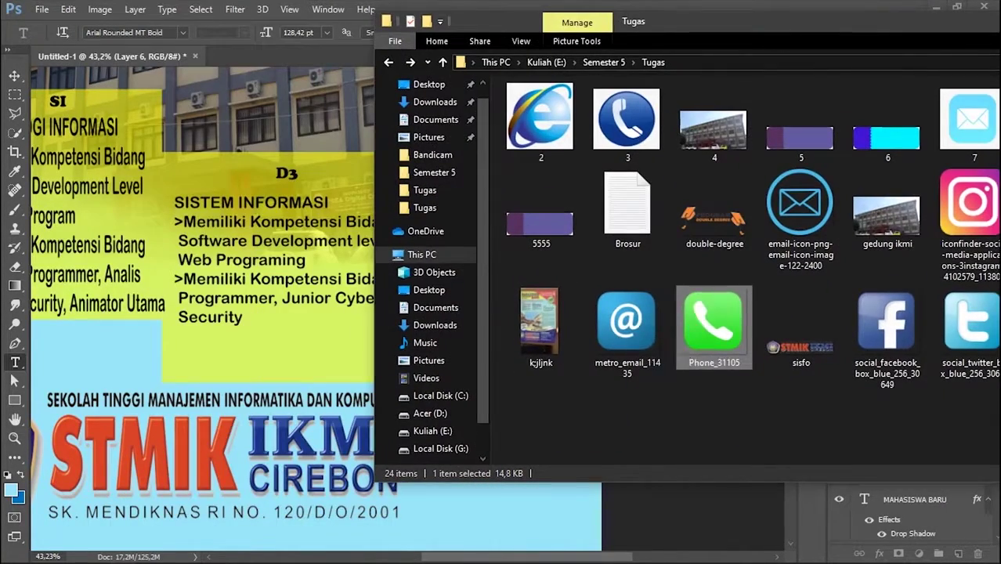
click(646, 477)
key(alt+Tab)
click(713, 334)
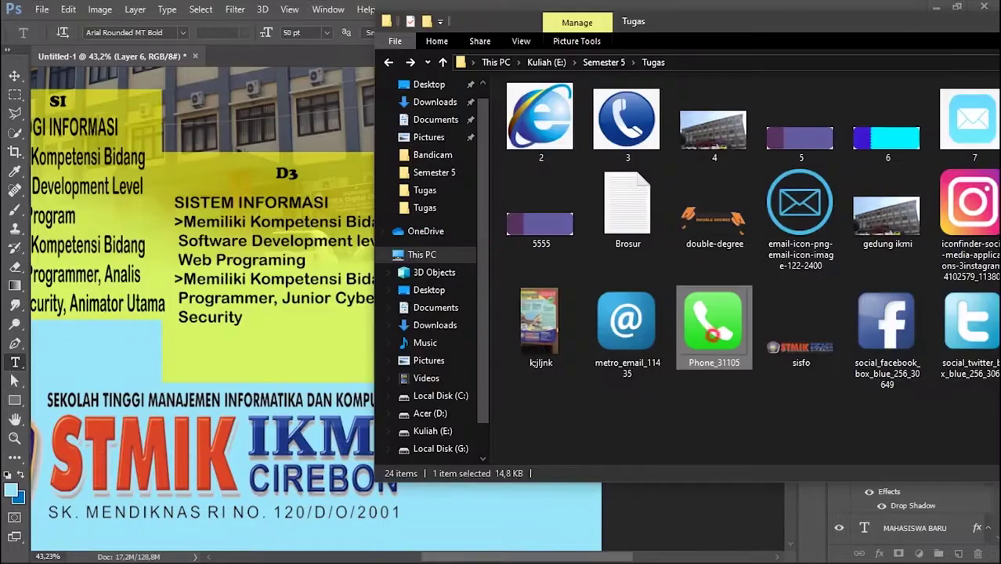
key(alt+Tab)
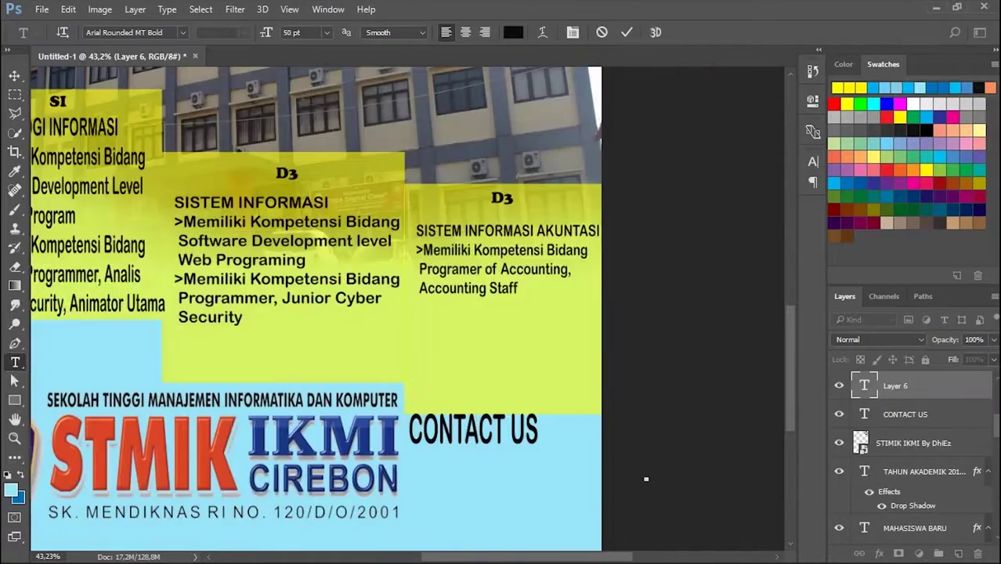
Place the Phone_31105 icon from the Tugas folder and move it beneath the start of the CONTACT US heading
key(v)
key(alt+Tab)
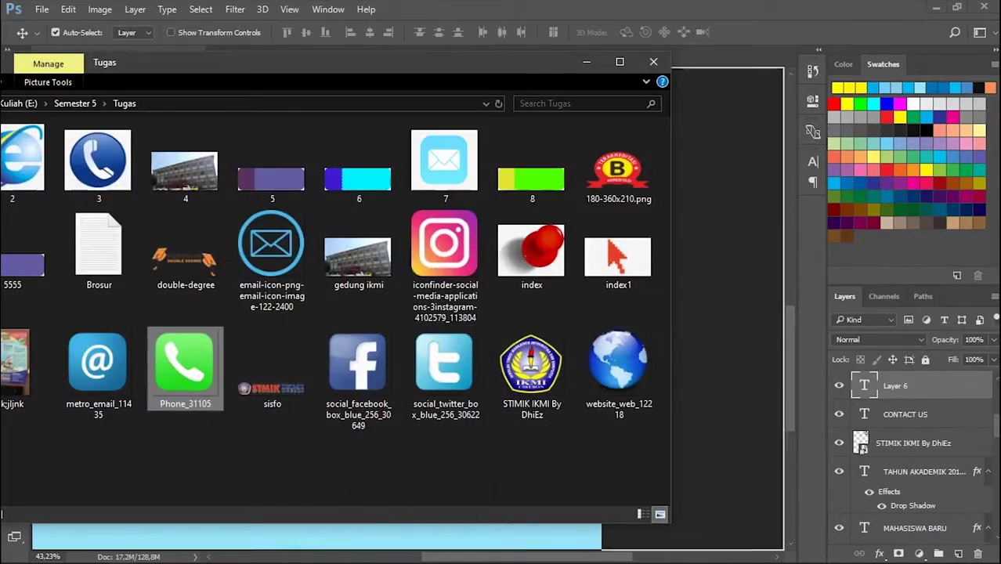
drag(192, 362, 420, 479)
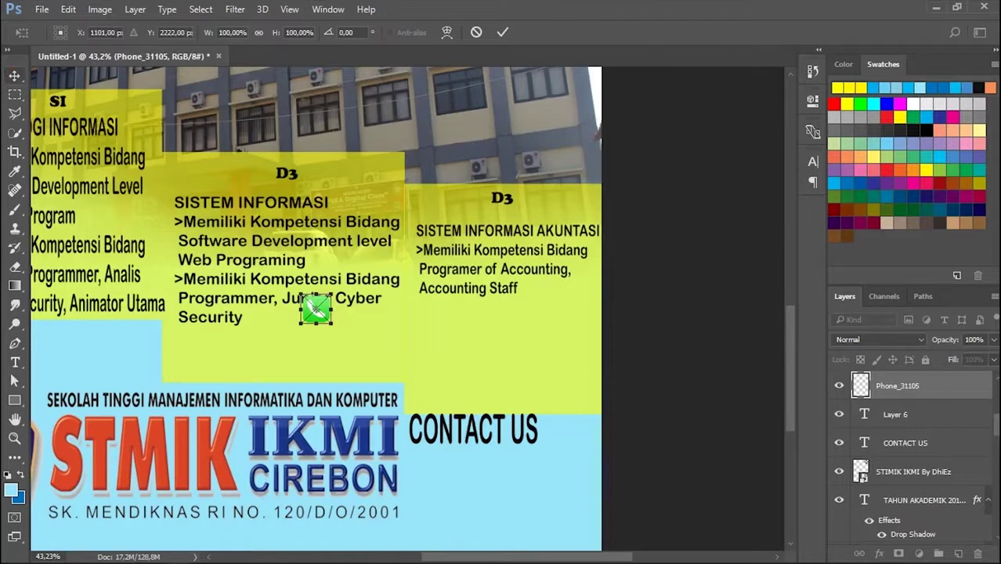
key(Return)
drag(316, 309, 418, 462)
scroll(417, 403, down, 2)
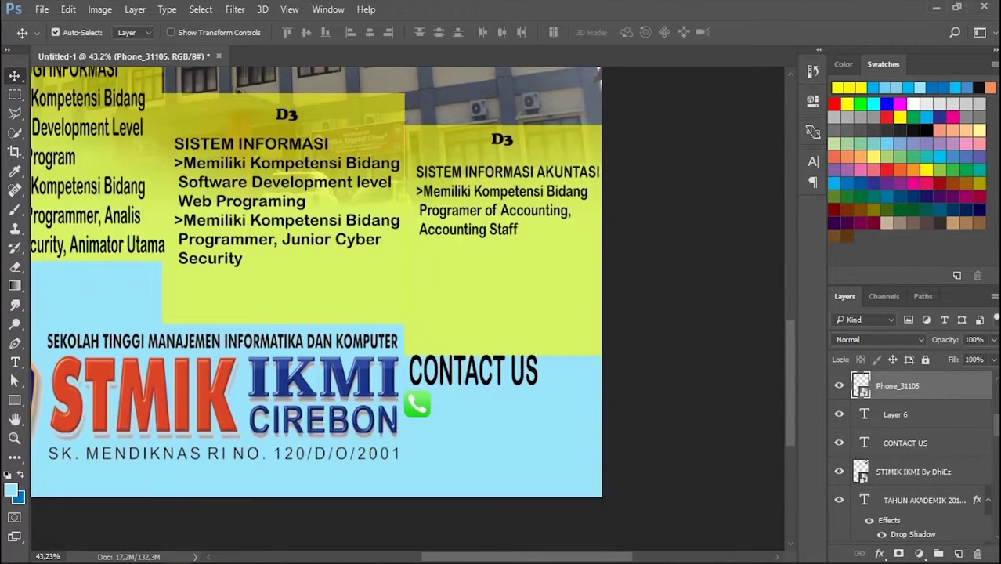
Review the Contact us details in the Brosur Notepad file to see which contact channels need icons
key(alt+Tab)
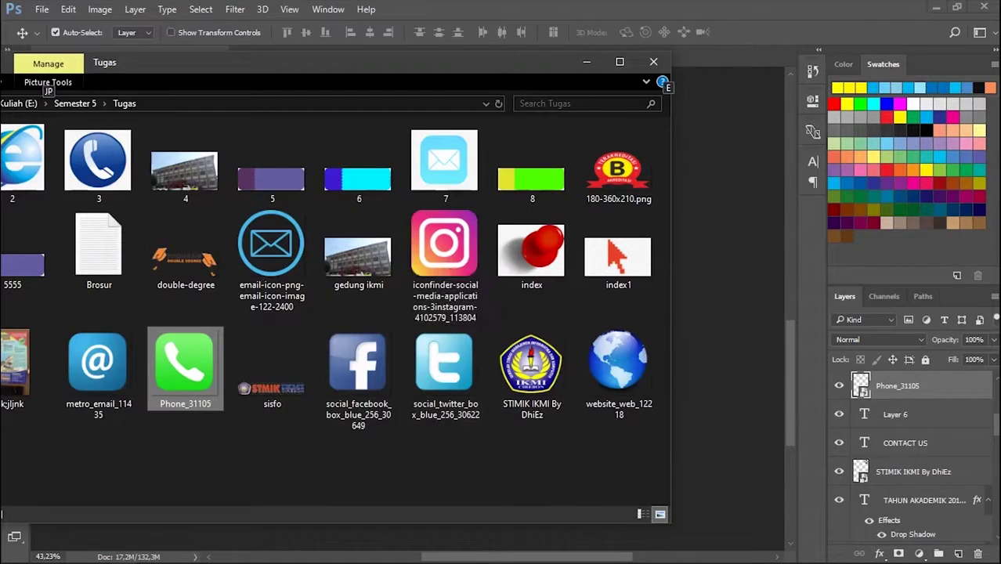
key(alt+Tab)
scroll(658, 235, up, 10)
scroll(658, 235, down, 10)
scroll(657, 235, up, 5)
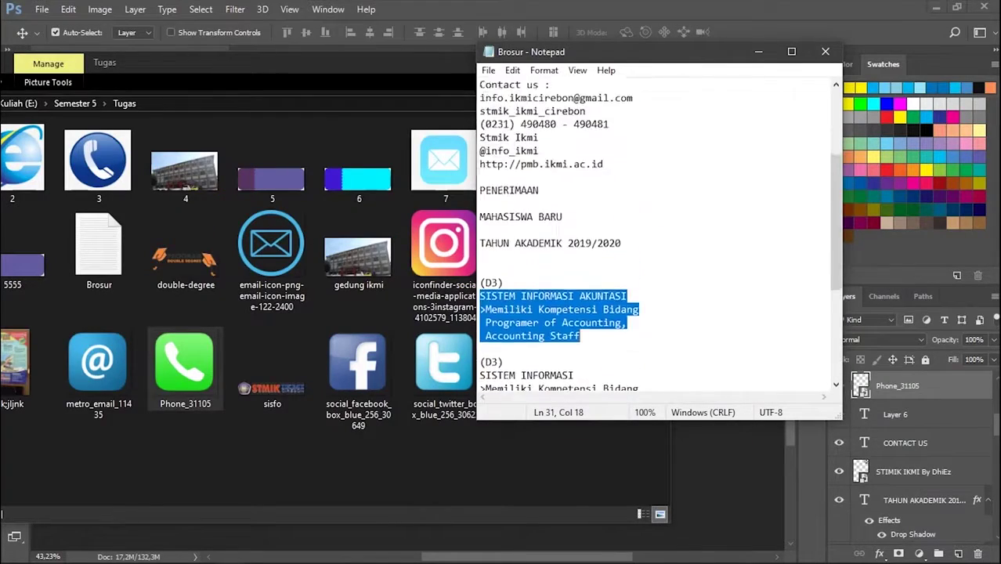
scroll(658, 235, up, 2)
key(alt+Tab)
Place the social_twitter_box_blue_256_30622 icon from the Tugas folder directly below the phone icon
key(alt+Tab)
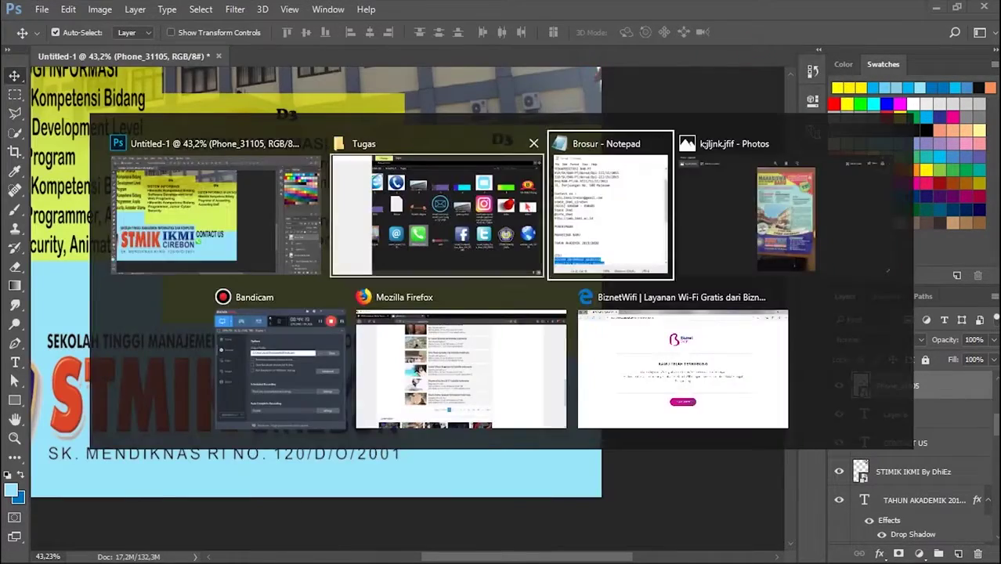
key(alt+Tab)
key(alt+Tab)
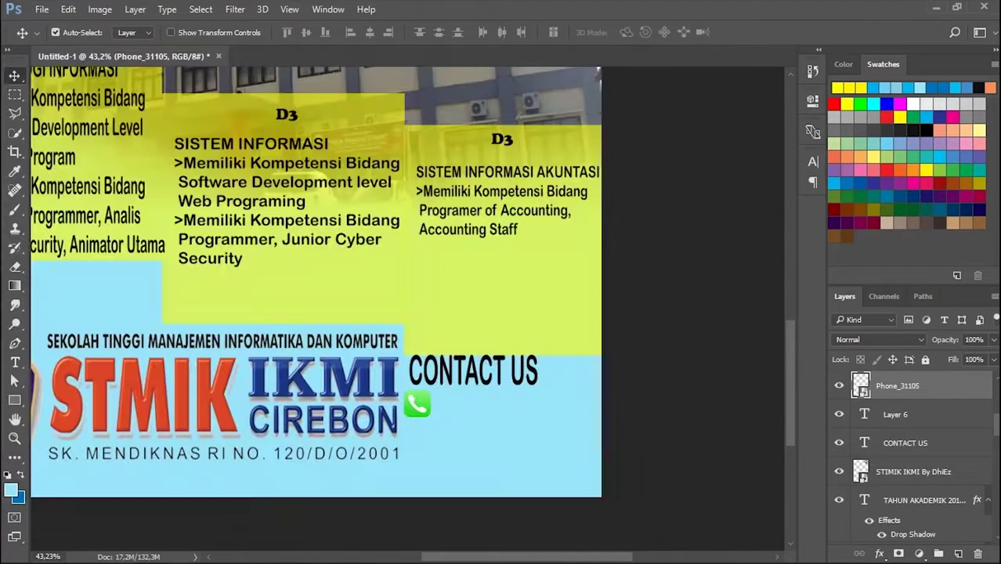
drag(178, 357, 417, 411)
key(Return)
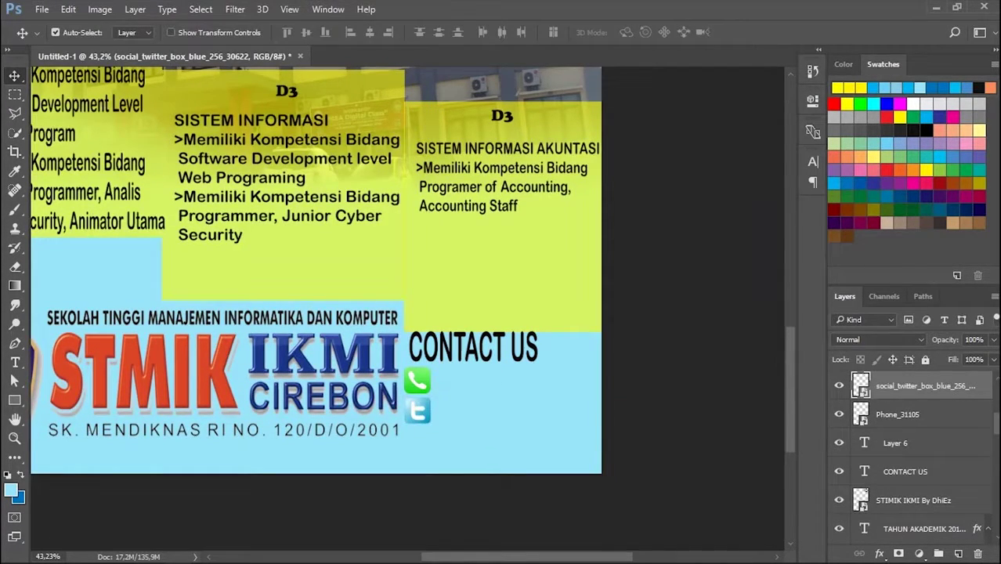
Place the email-icon-png-email-icon-image-122-2400 image from the Tugas folder into the brochure
key(alt+Tab)
drag(98, 362, 235, 282)
drag(271, 250, 705, 313)
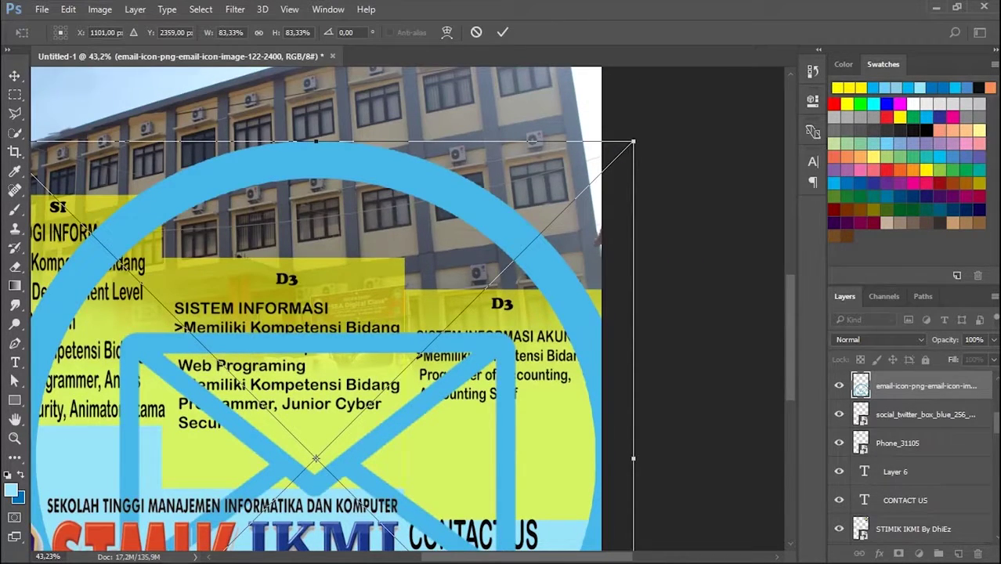
key(alt+Tab)
key(Tab)
key(Tab)
key(alt+Tab)
Scale the email icon down to about 4,71% width and 5,28% height and position it below the Twitter icon
drag(637, 138, 419, 360)
scroll(419, 360, down, 4)
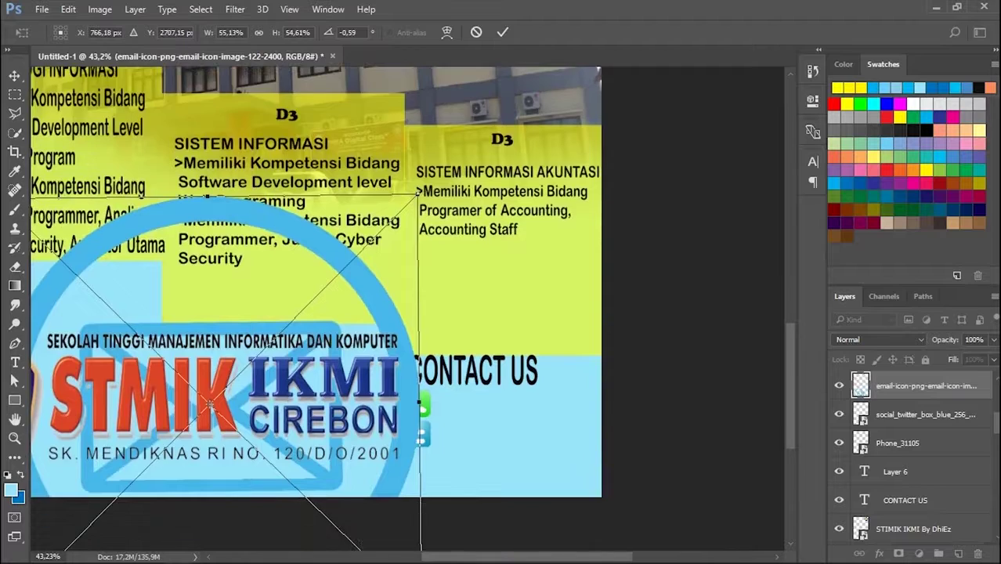
scroll(417, 188, down, 1)
drag(417, 188, 134, 413)
drag(86, 485, 433, 300)
drag(536, 246, 437, 435)
drag(413, 468, 462, 405)
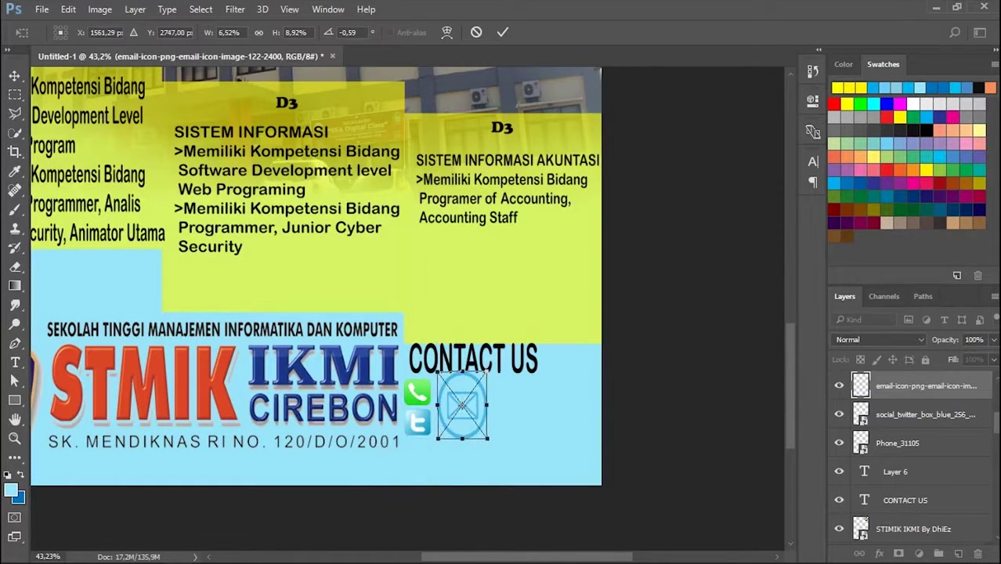
drag(488, 370, 416, 454)
Copy the phone number from the Brosur Notepad file and paste it as a text line in the brochure beside the phone icon
key(alt+Tab)
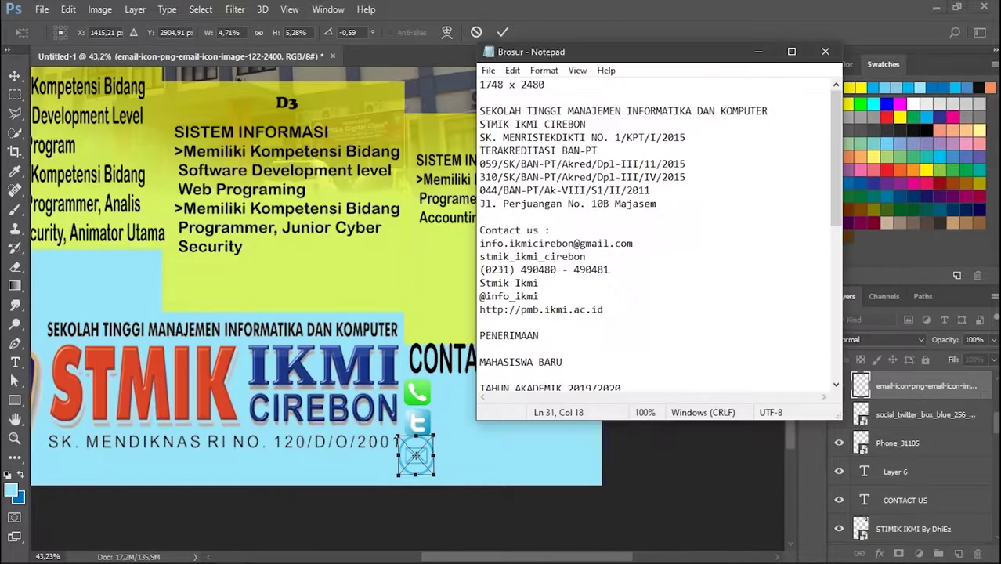
key(shift+Home)
key(ctrl+c)
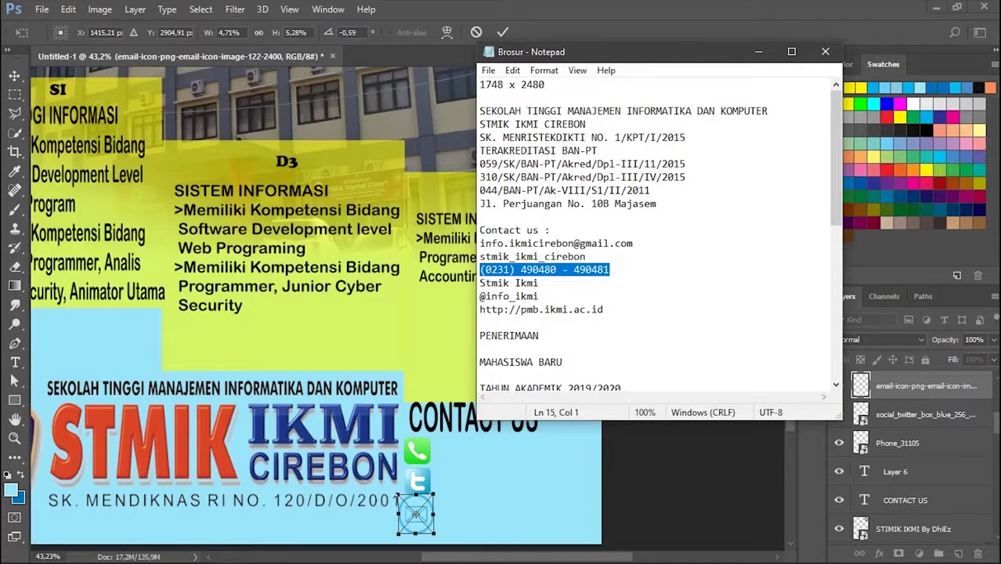
key(alt+Tab)
key(t)
key(Return)
click(458, 459)
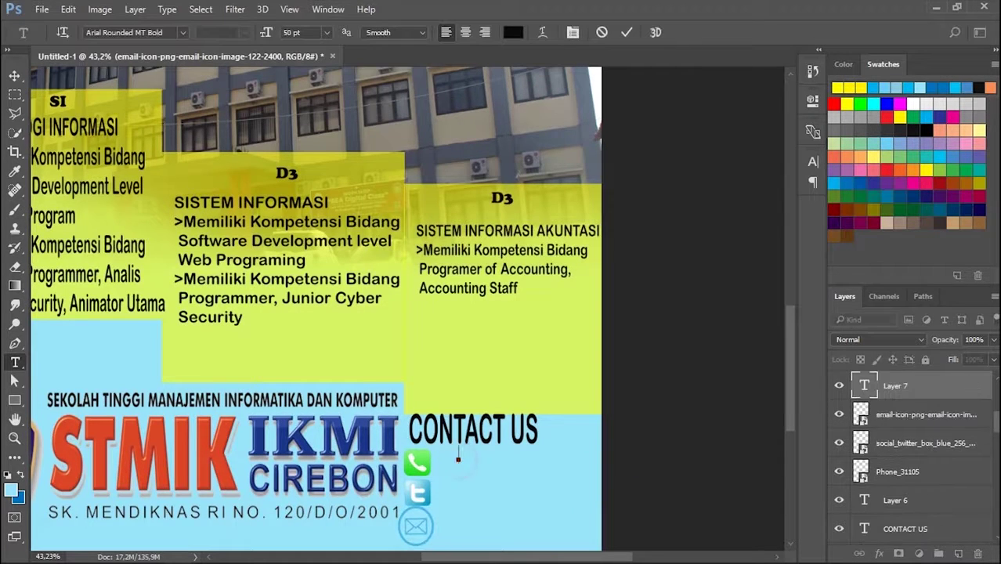
key(ctrl+v)
drag(458, 460, 433, 463)
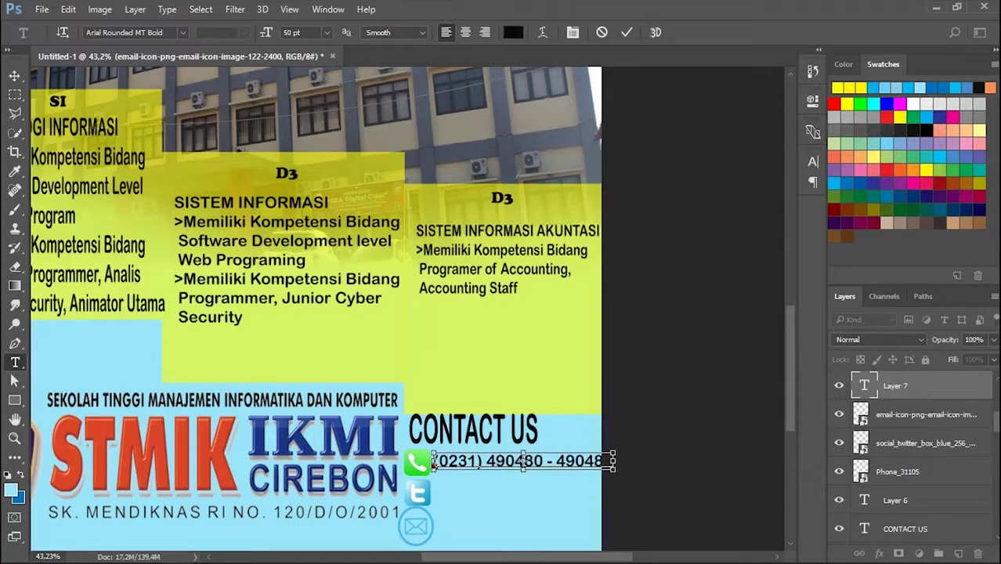
Narrow the phone number text horizontally so the whole number fits within the page's edge
click(813, 161)
click(813, 161)
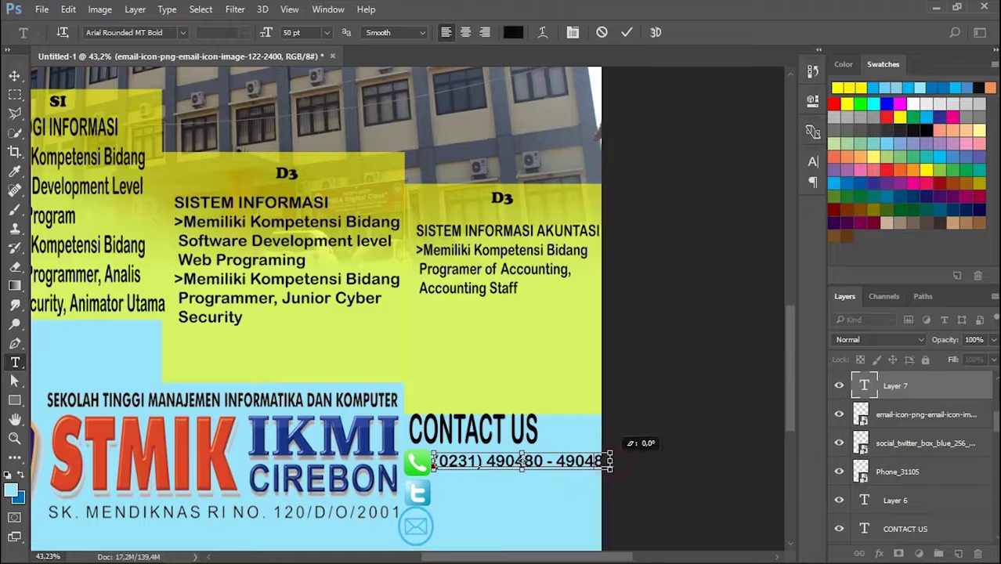
drag(610, 460, 577, 461)
key(alt+Tab)
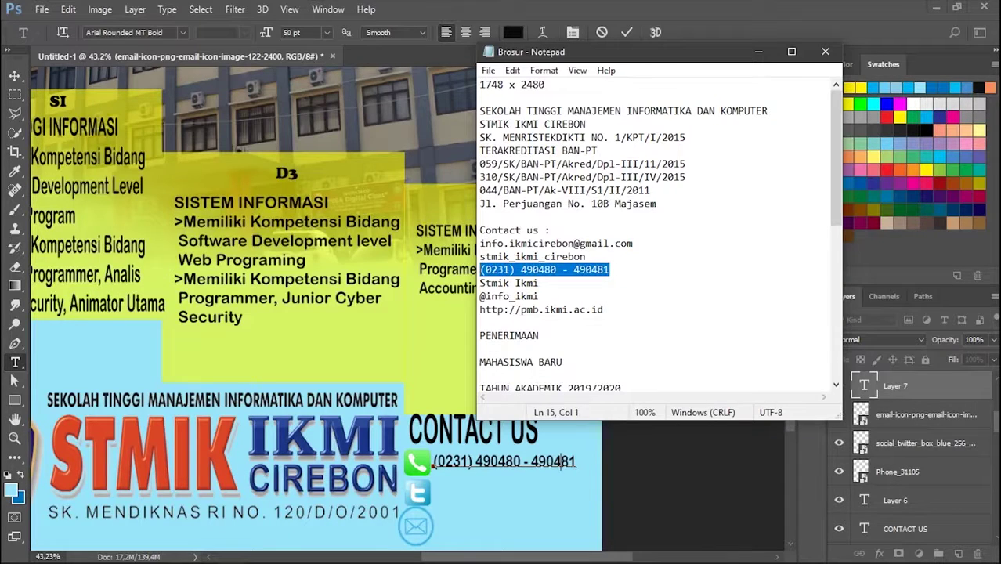
key(Down)
key(Down)
key(End)
key(shift+Home)
key(alt+Tab)
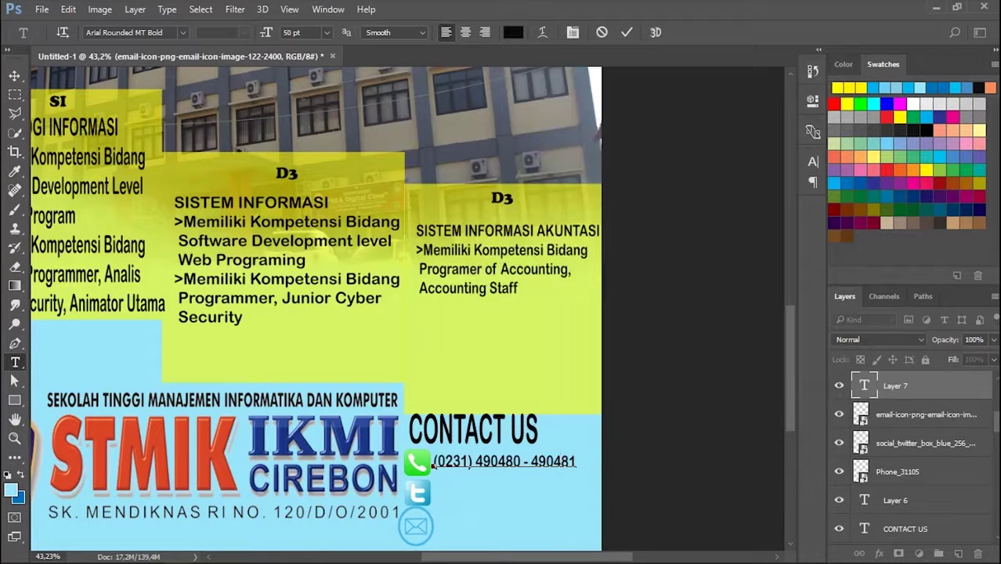
click(458, 495)
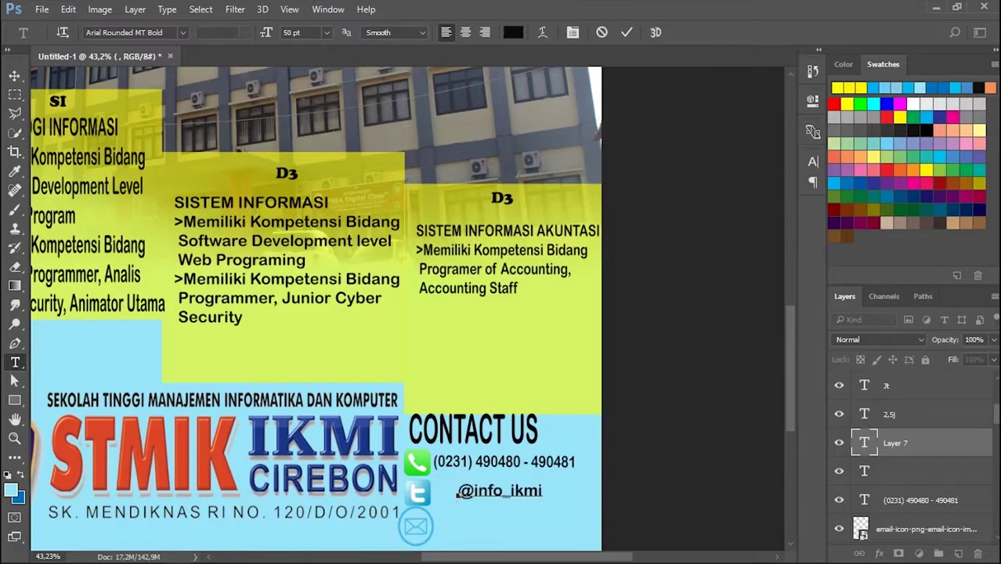
click(579, 488)
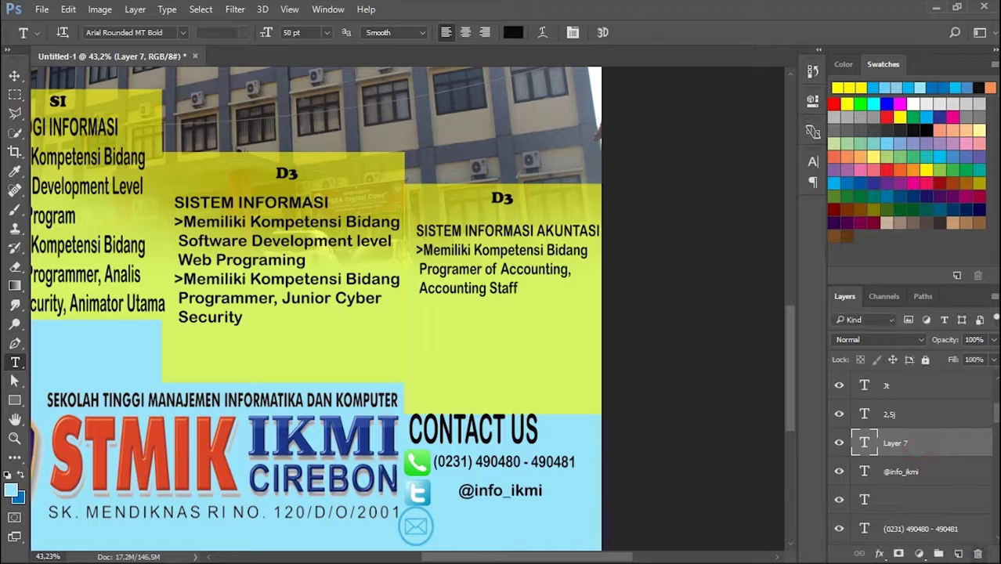
click(978, 553)
click(442, 228)
key(v)
drag(513, 491, 489, 492)
Paste the email address from the Brosur Notepad file as text beside the email icon and narrow it to fit the page
key(alt+Tab)
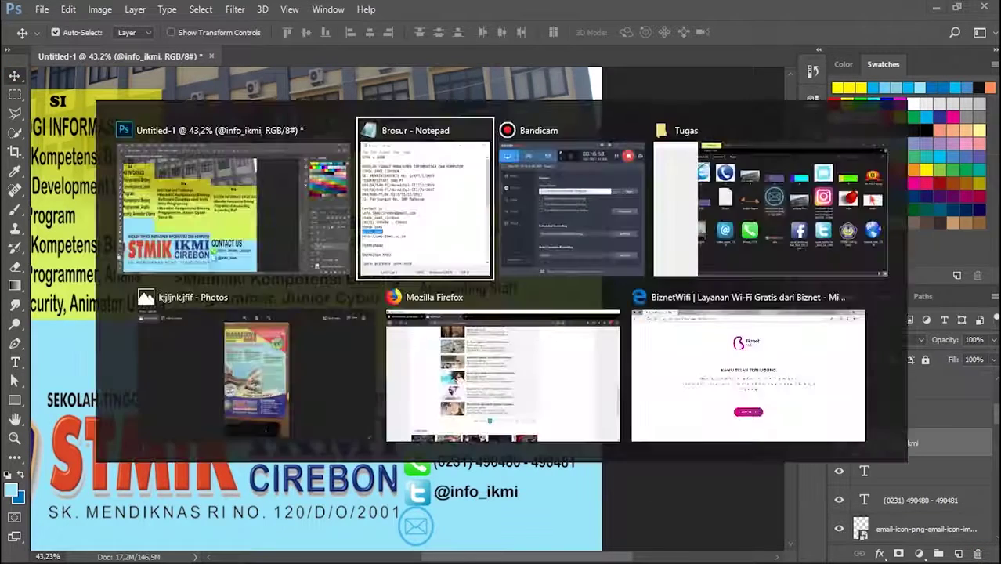
drag(642, 245, 479, 243)
key(alt+Tab)
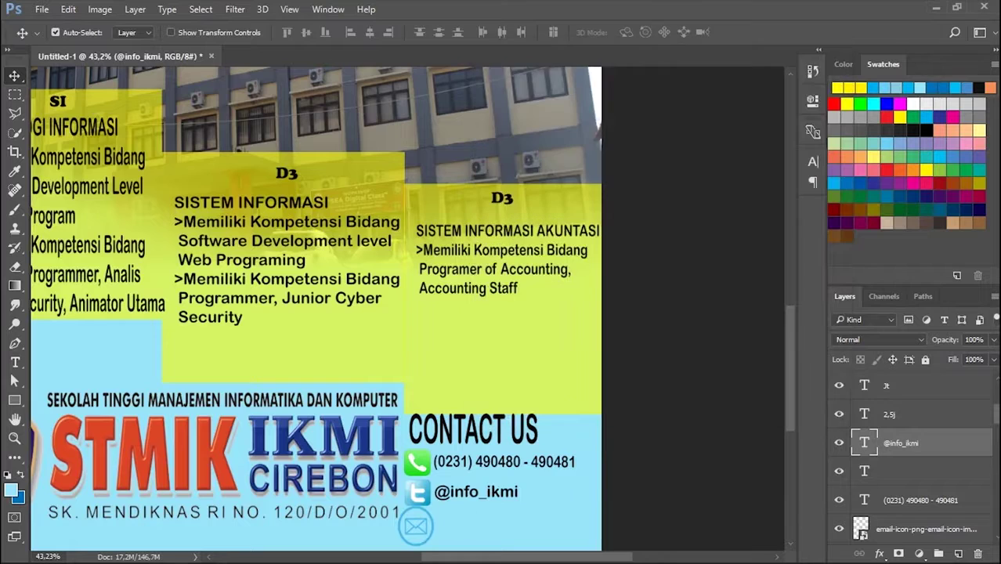
key(t)
click(451, 523)
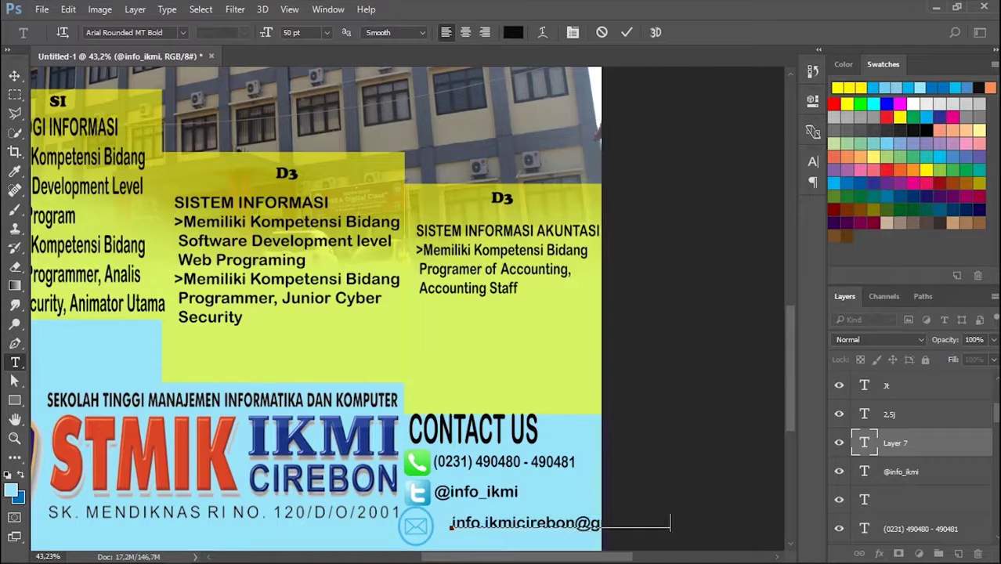
drag(670, 530, 563, 536)
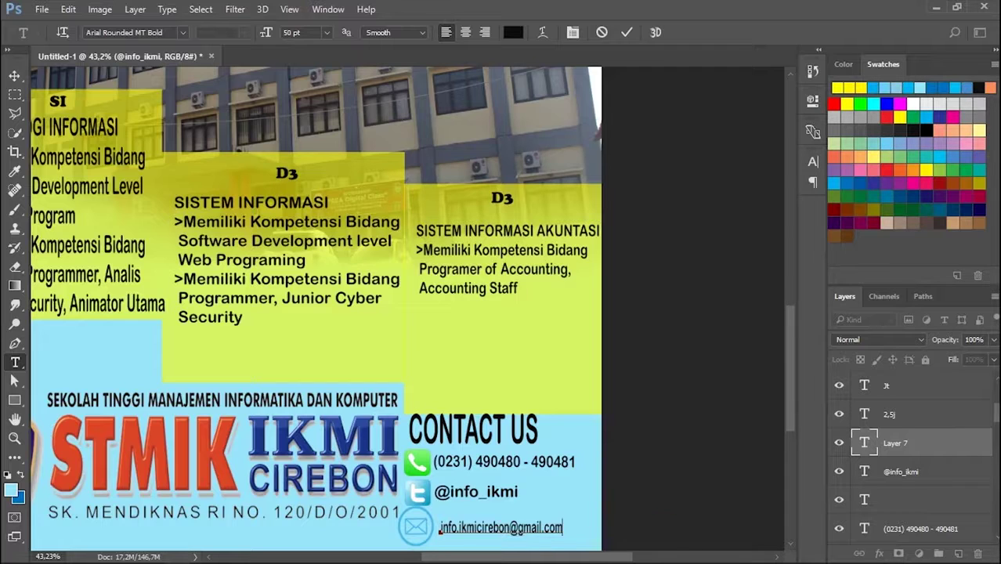
Commit the email address text and delete the extra empty text layer
click(665, 531)
click(978, 553)
key(Return)
scroll(313, 313, up, 2)
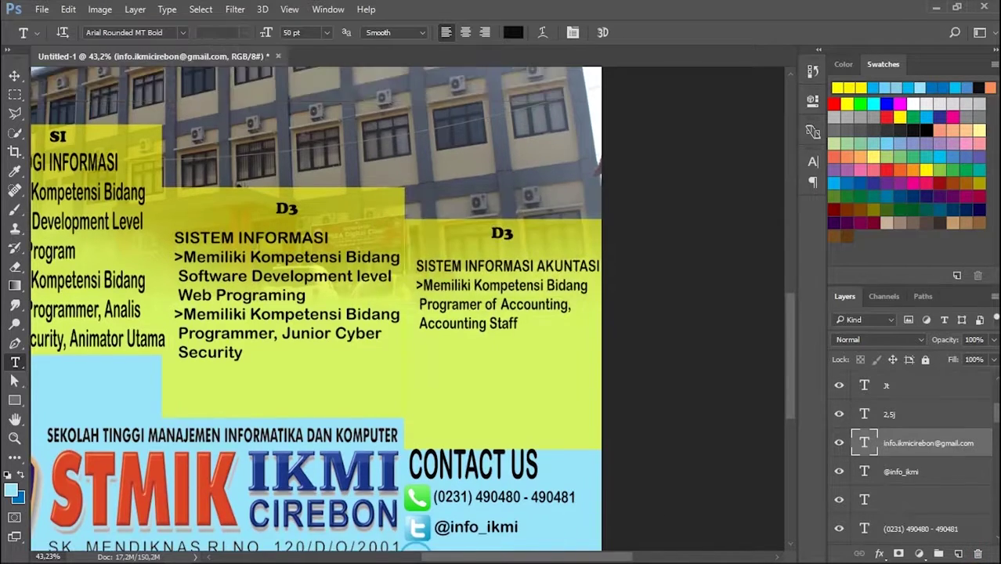
scroll(313, 314, down, 3)
scroll(319, 309, up, 3)
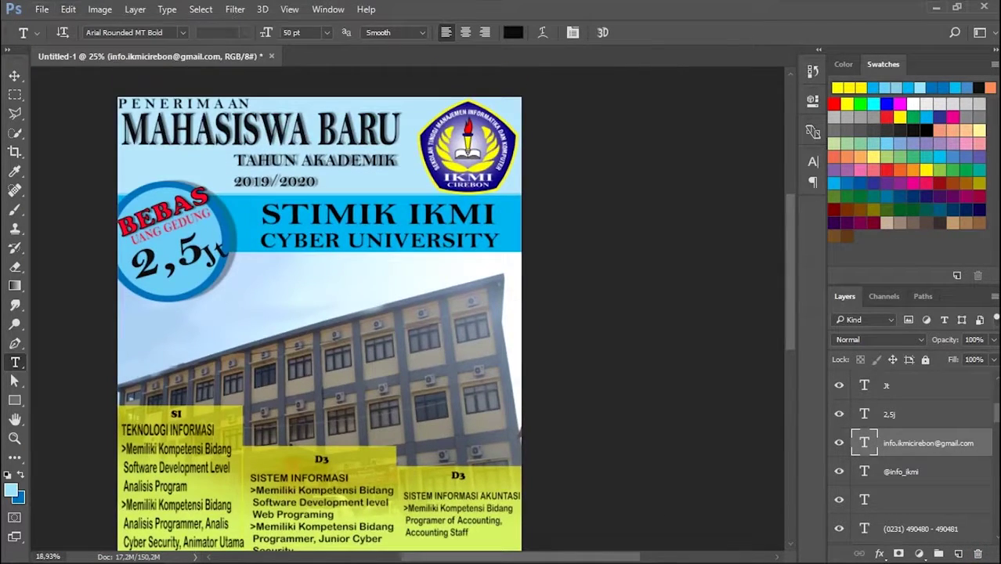